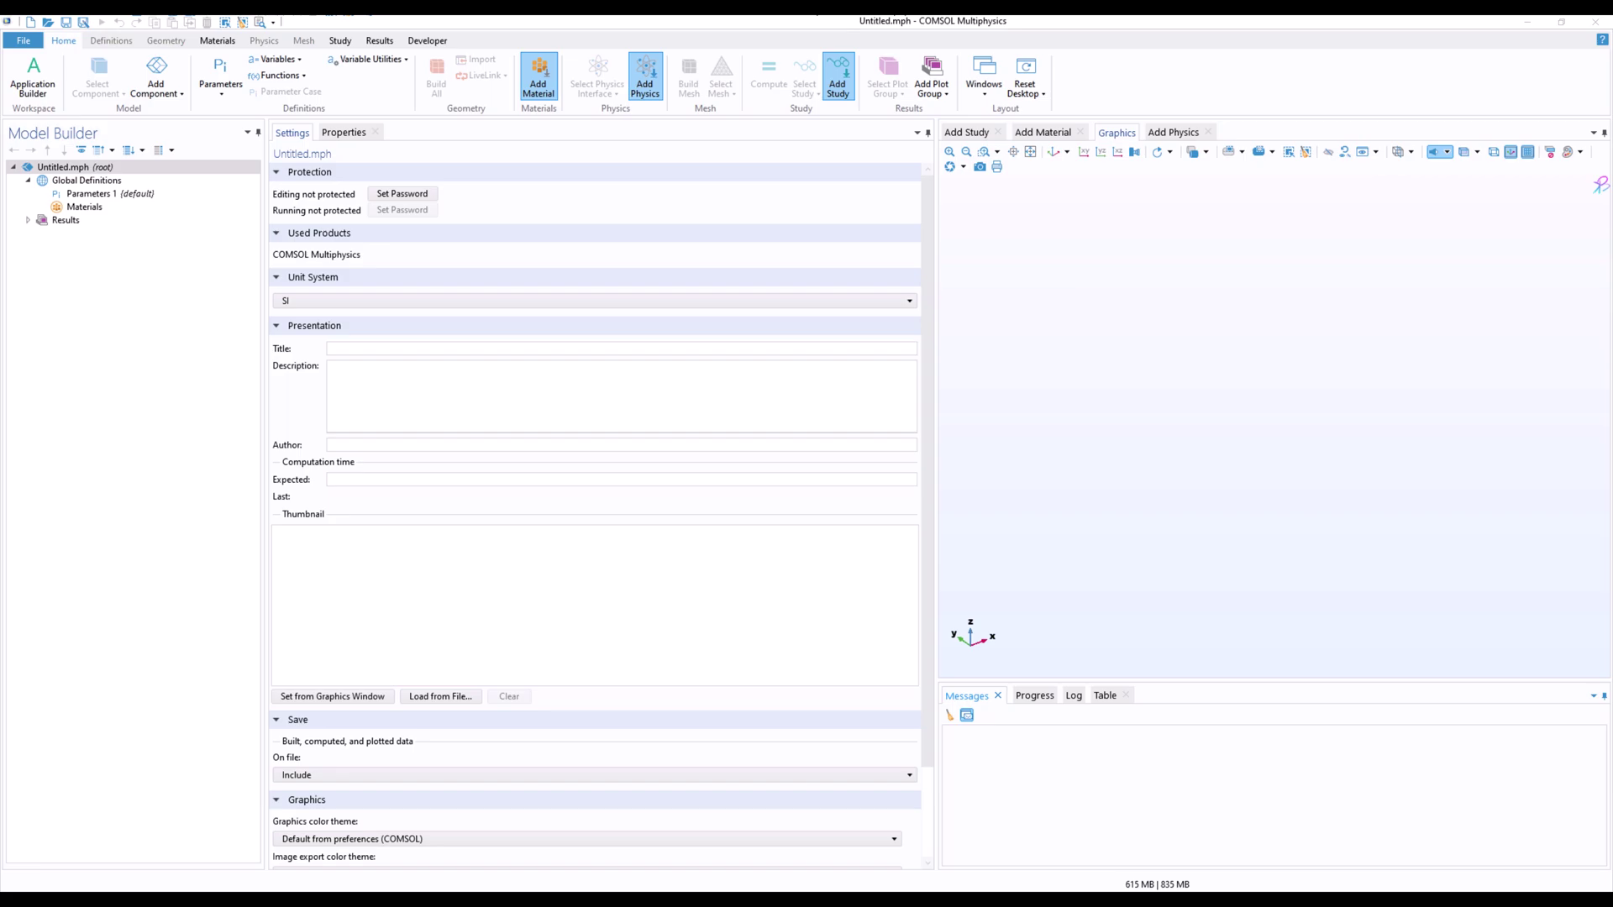
Add a 3D component to the model from the root's context menu.
right_click(108, 167)
mouse_move(270, 179)
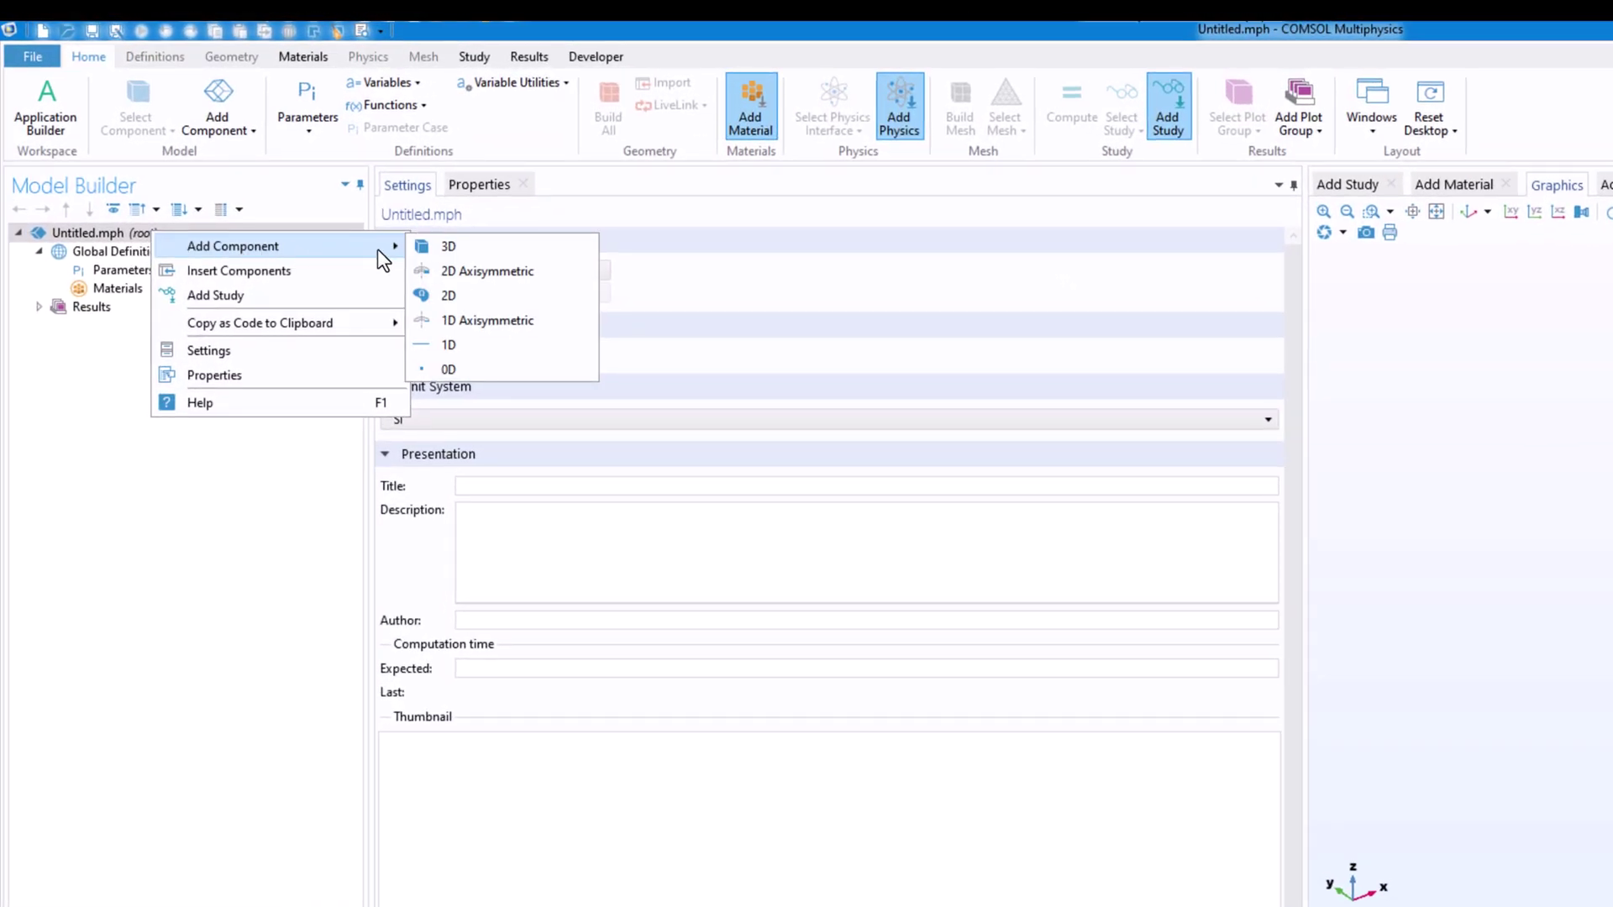
key(Escape)
key(Escape)
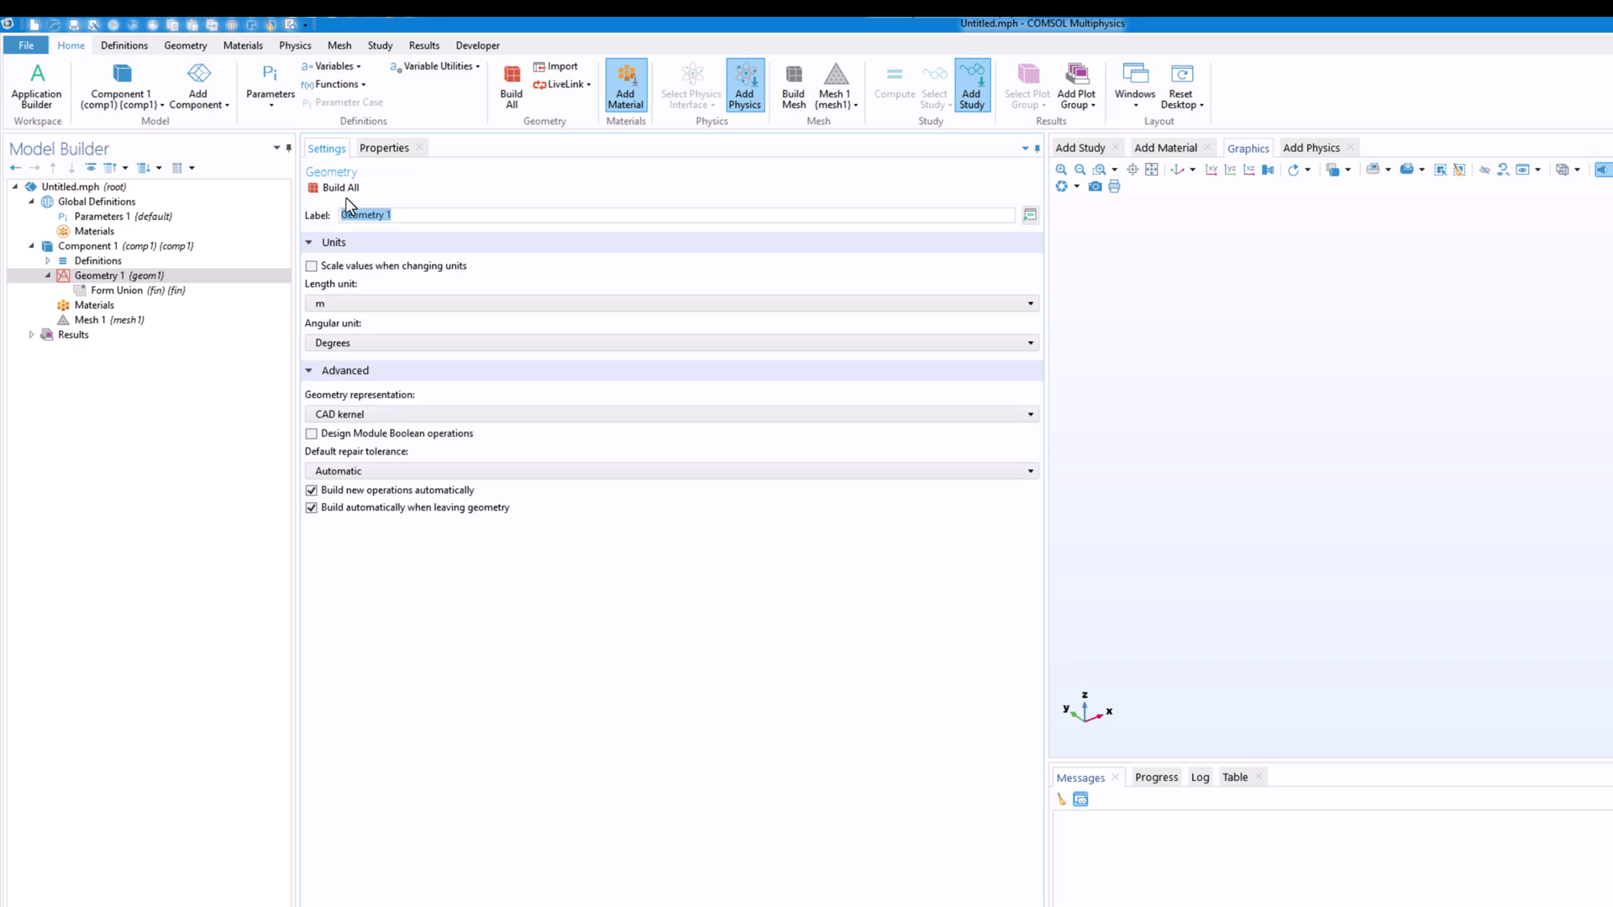
Add a Parametric Surface to Geometry 1 from More Primitives.
click(160, 277)
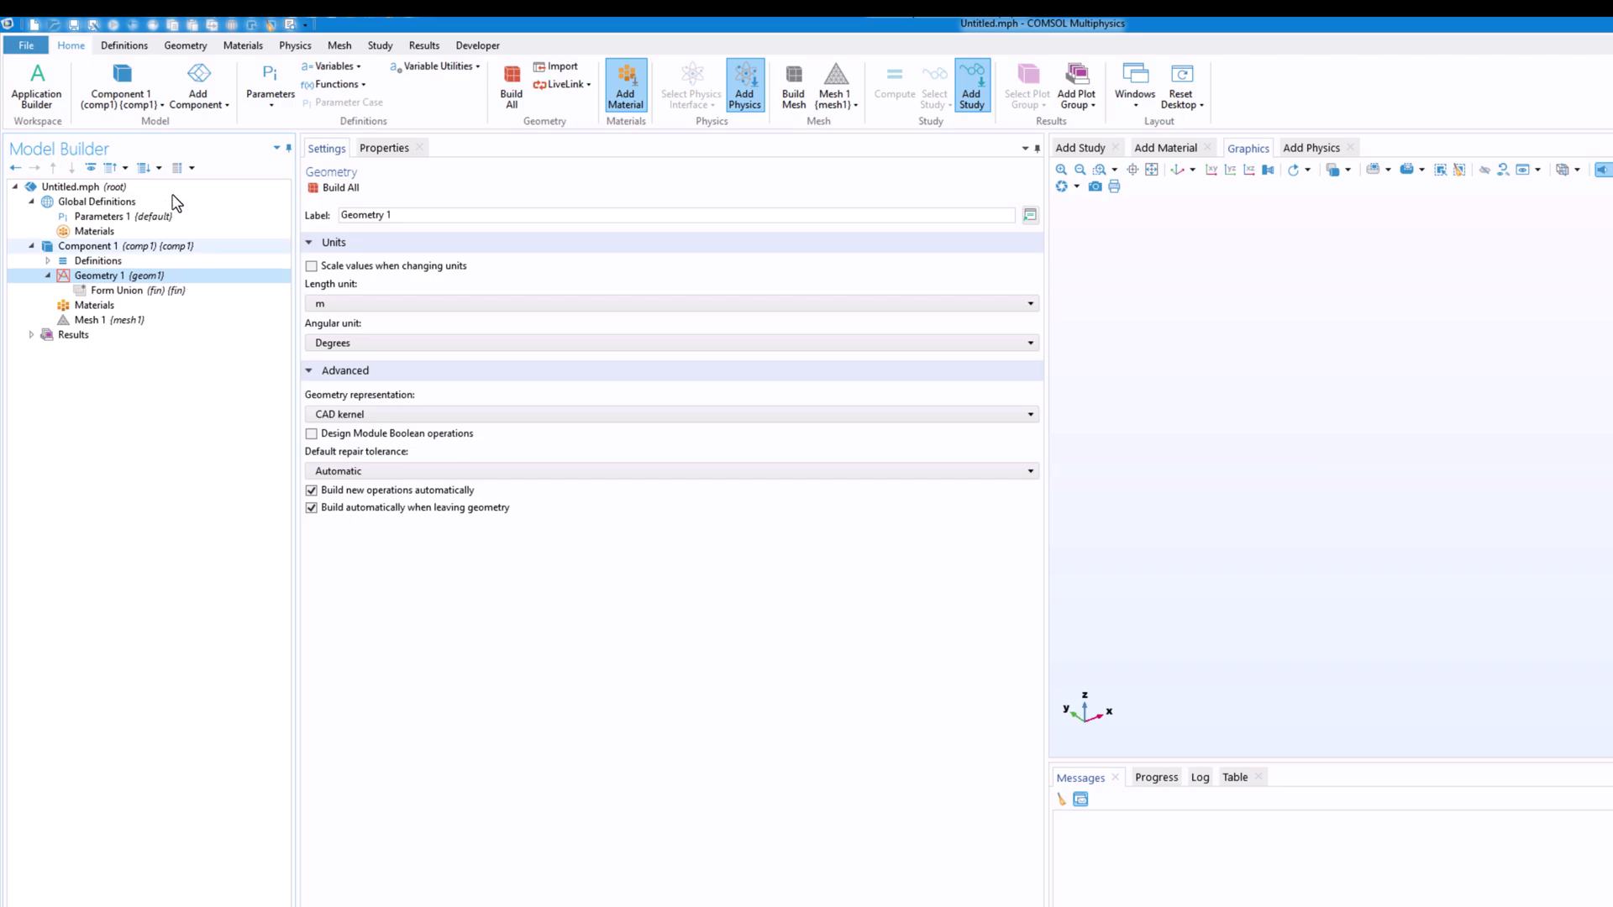
click(188, 45)
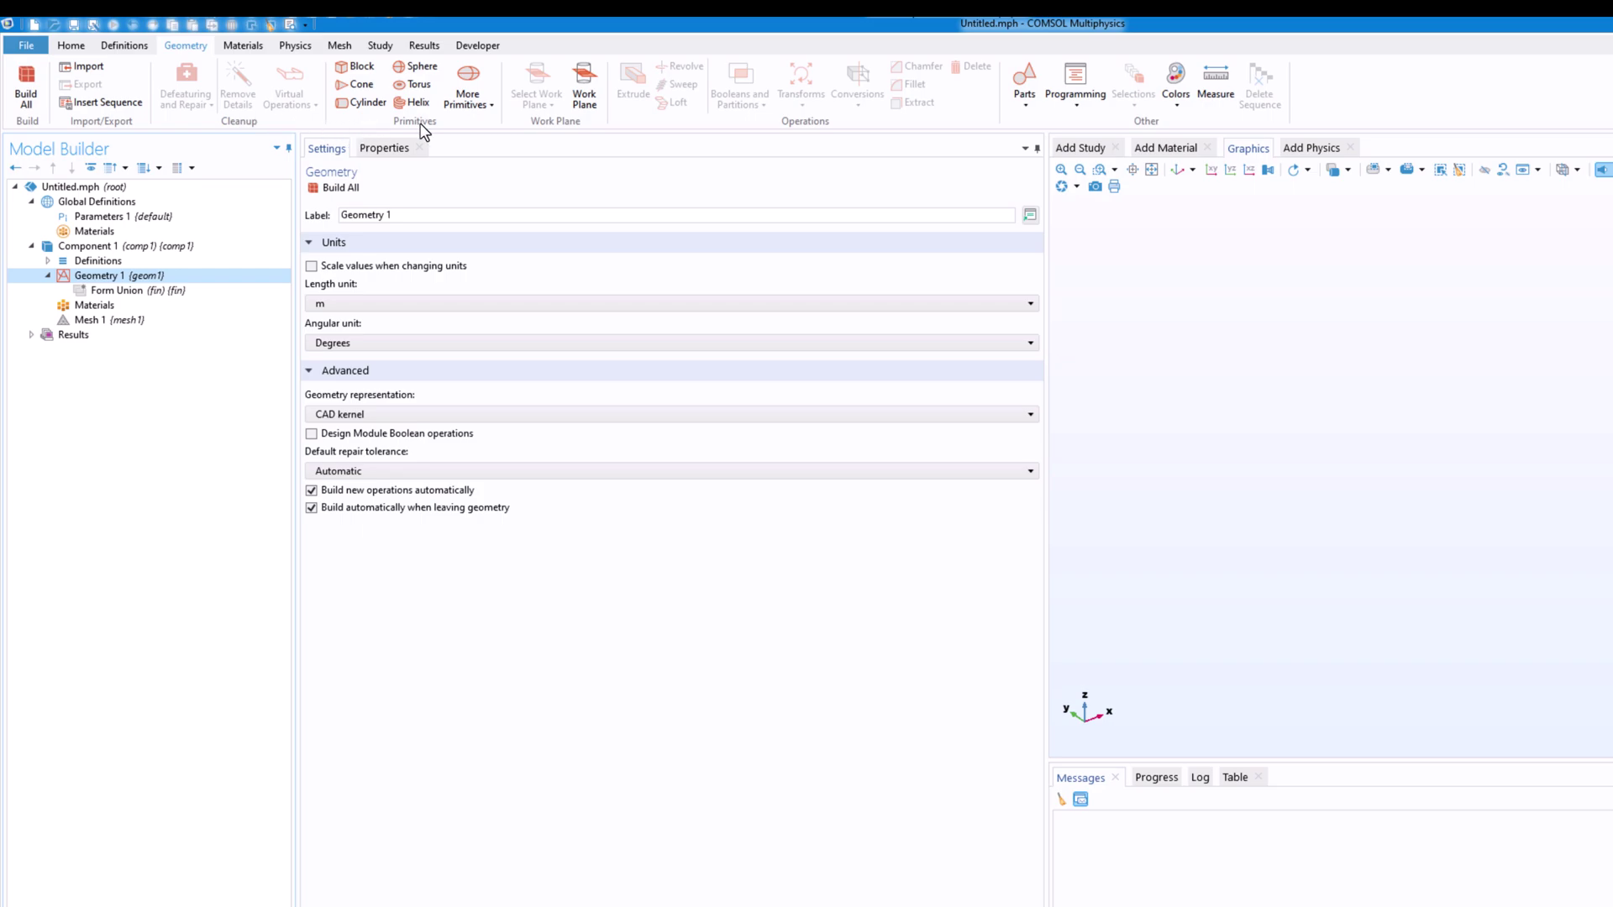
click(488, 113)
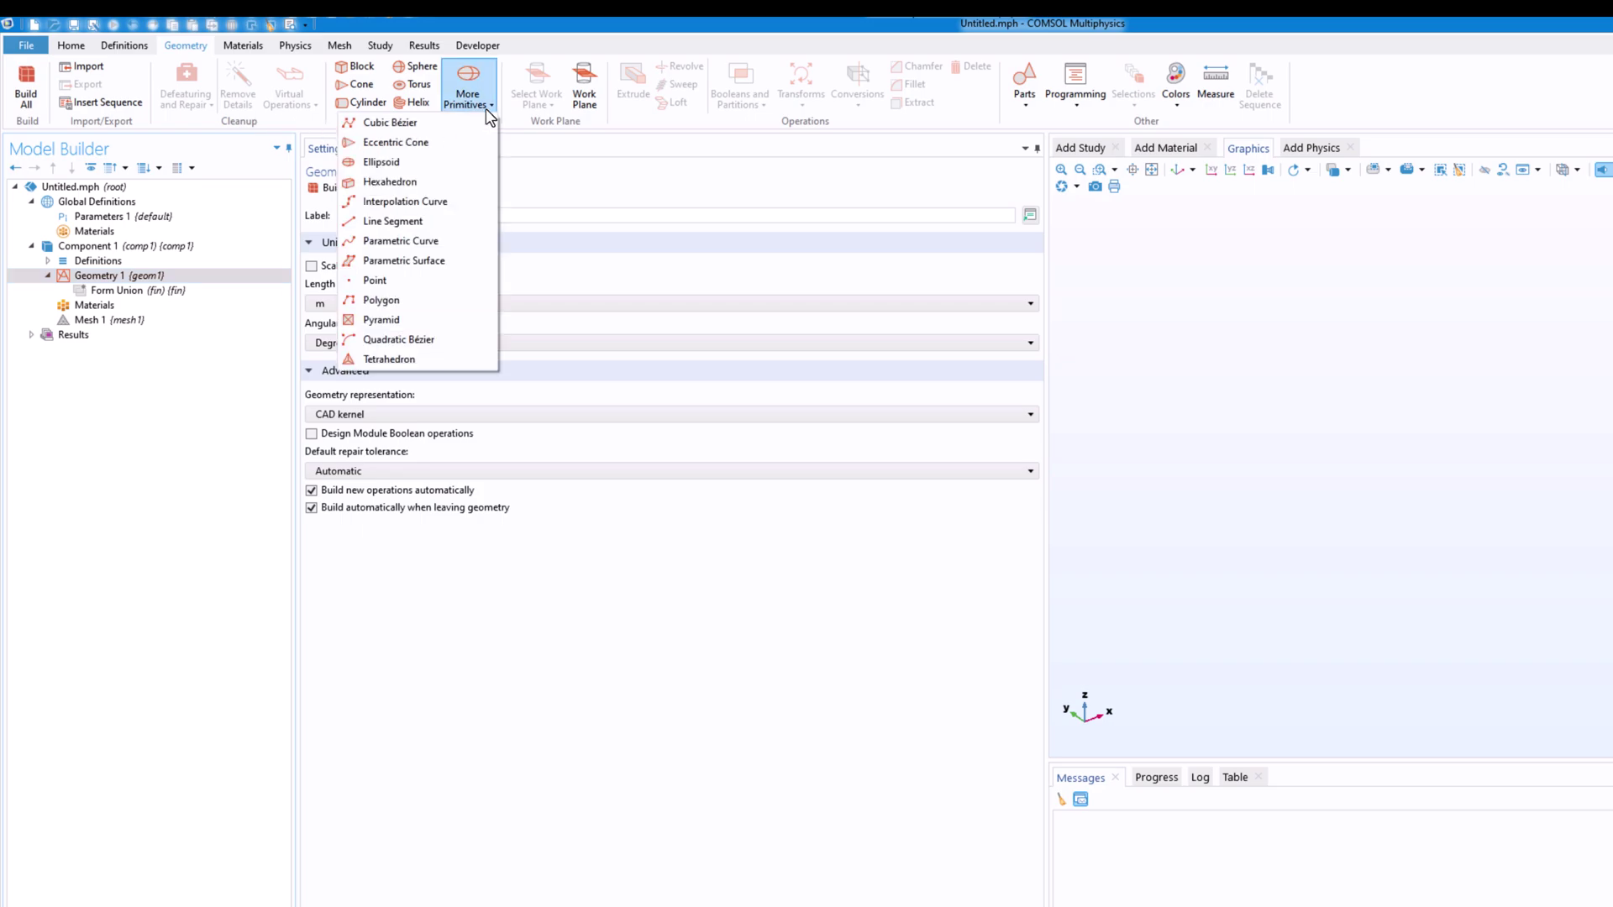
click(406, 264)
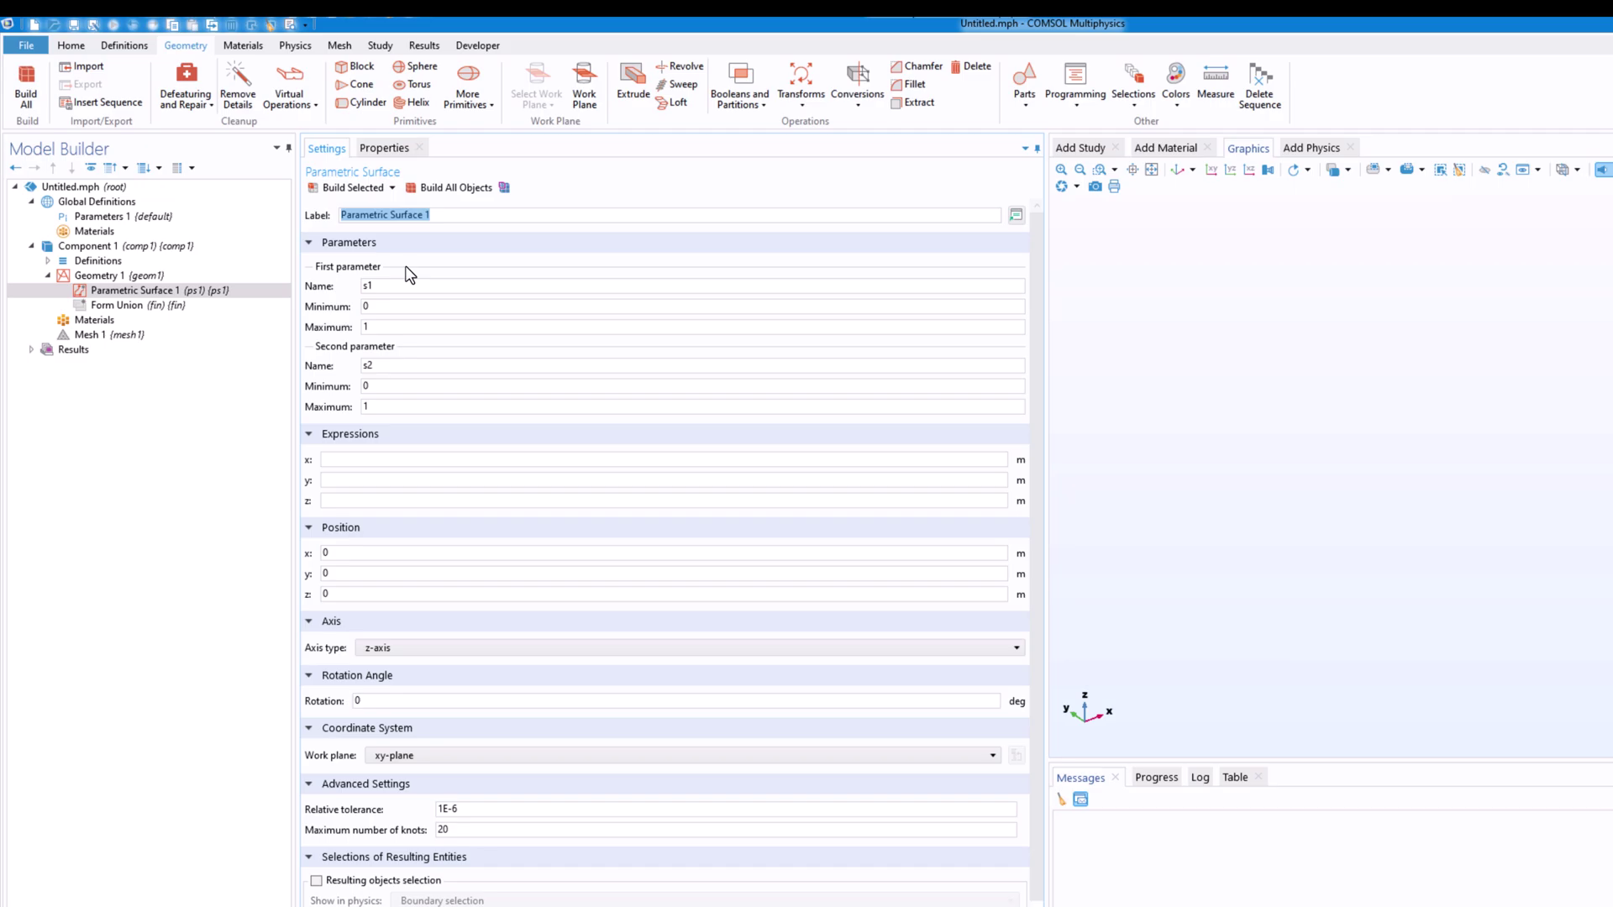
Fill in the parameters s1 and s2 as the x and y expressions, leaving z empty.
click(361, 458)
double_click(415, 285)
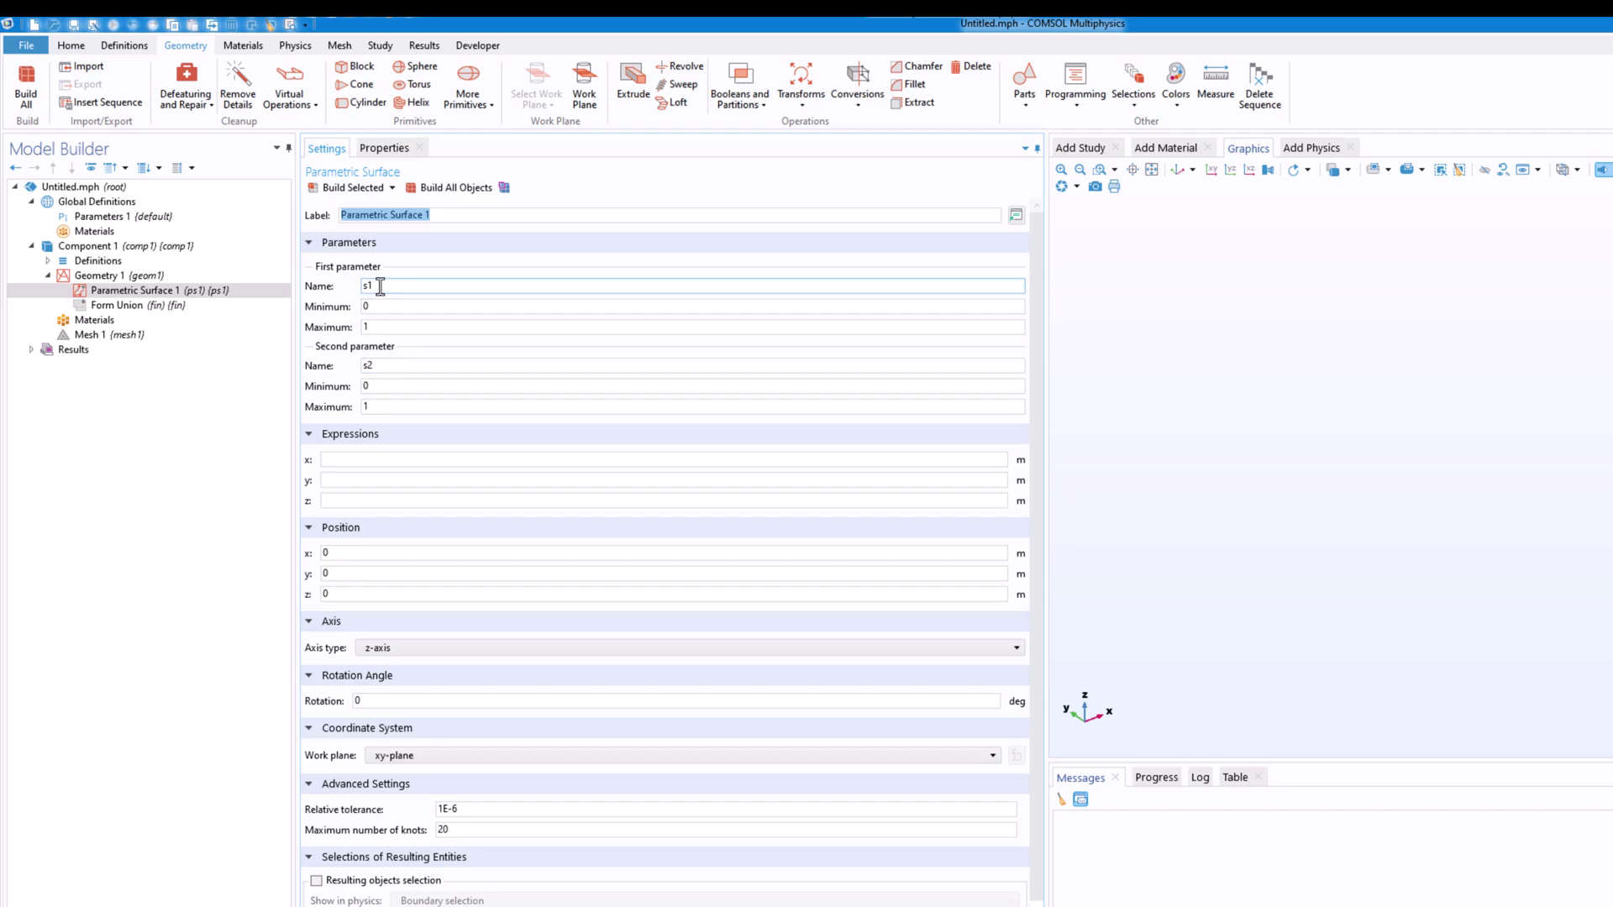
double_click(367, 365)
click(366, 459)
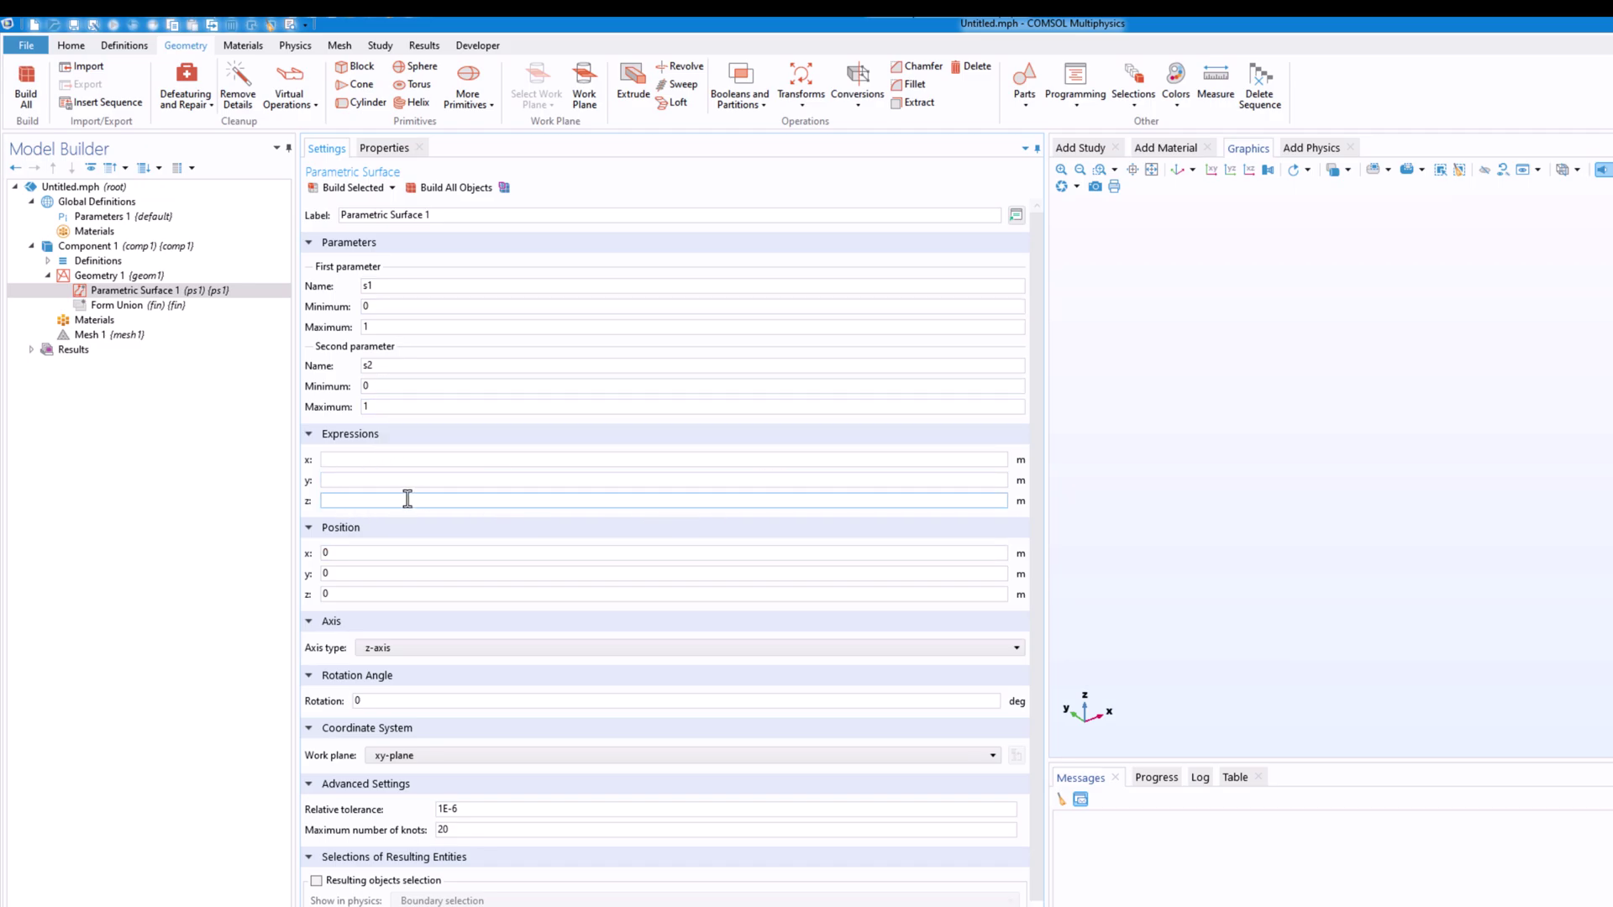
text(1)
click(352, 479)
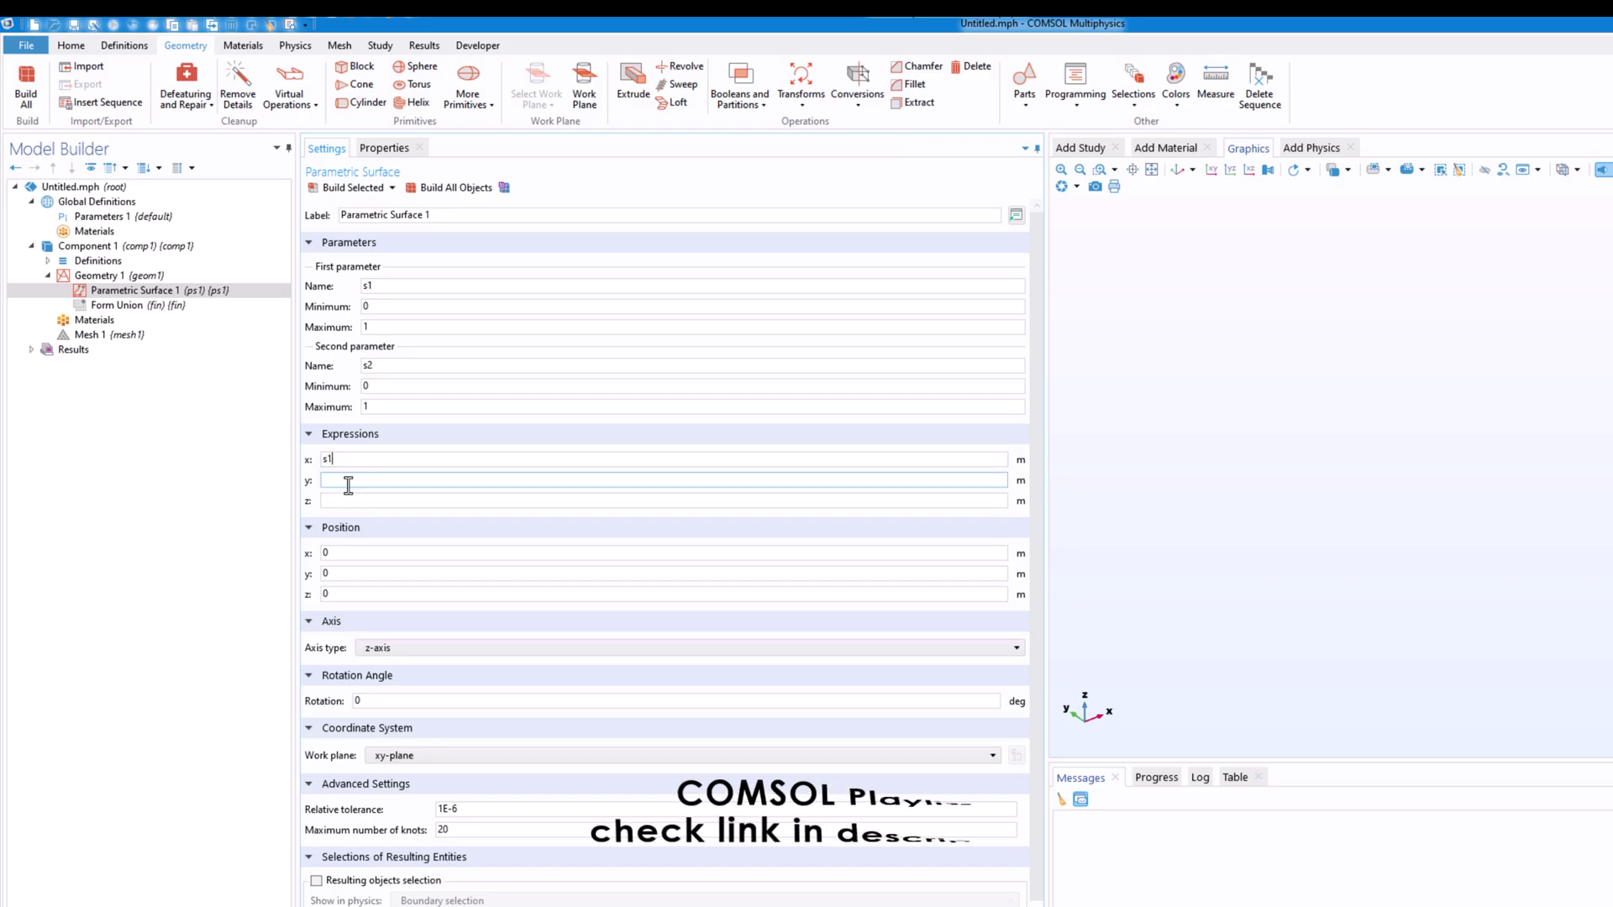
text(s2)
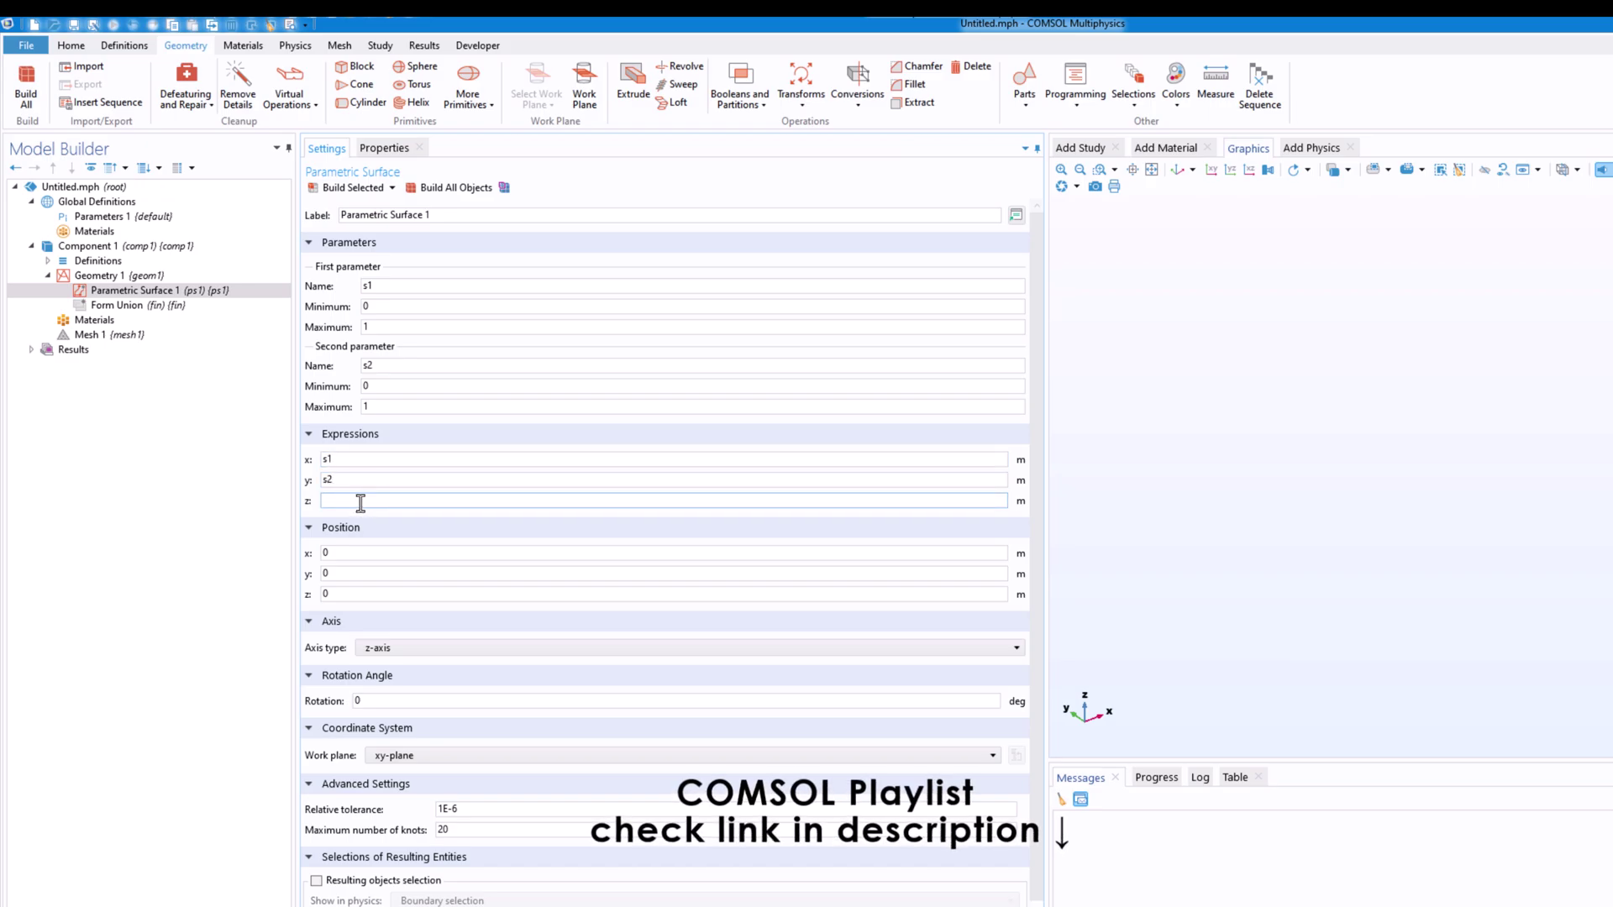
click(329, 505)
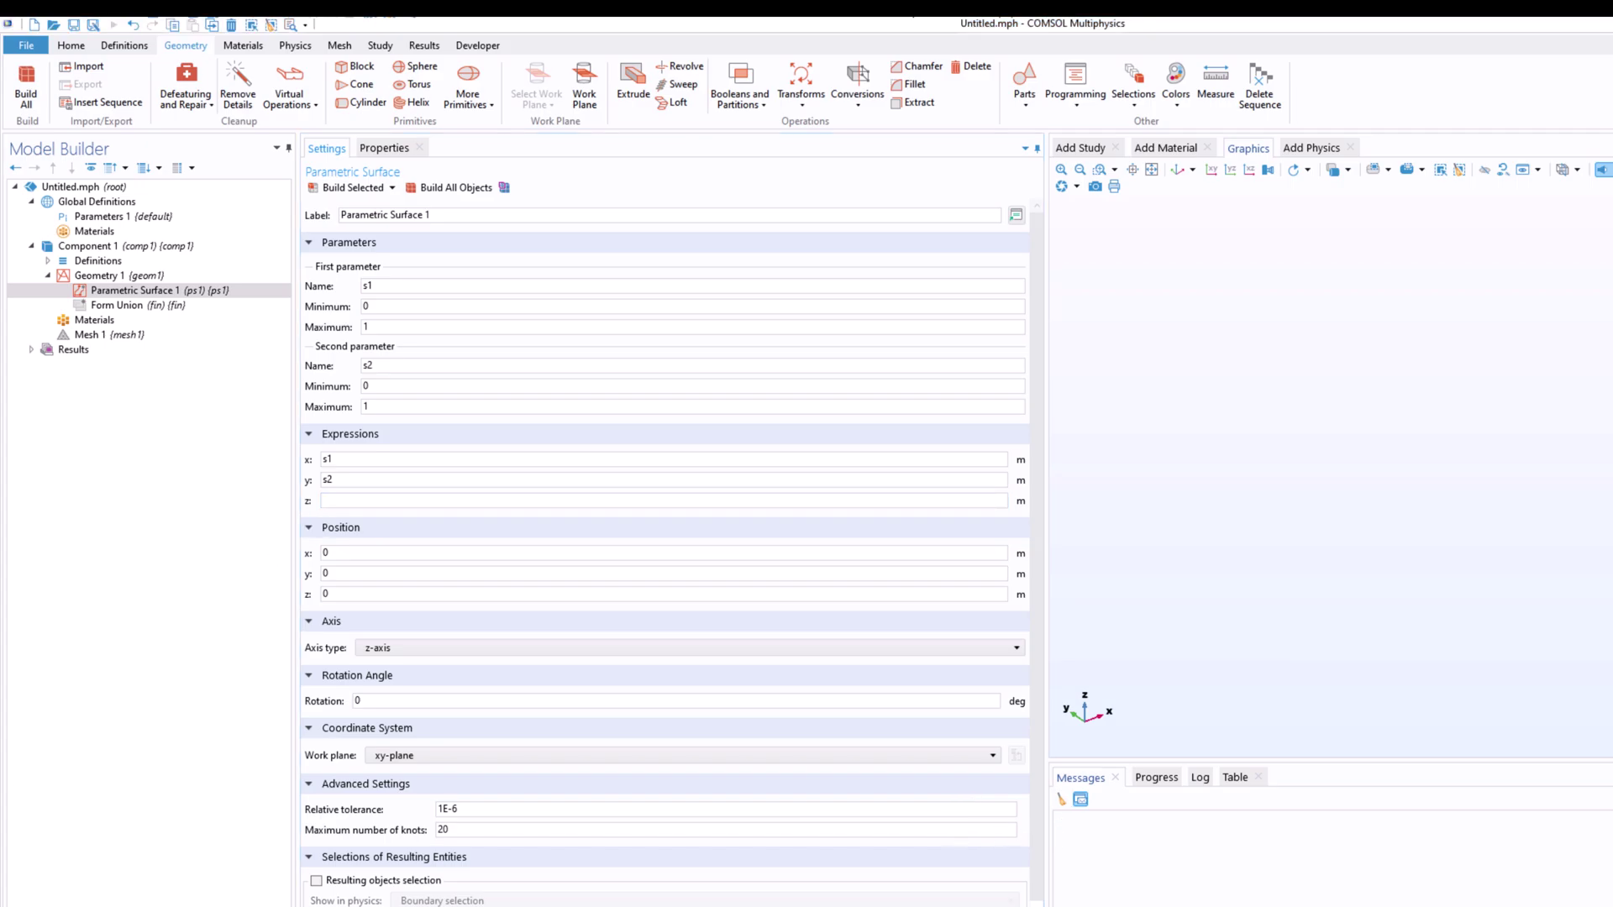
Paste the cos/sin wavy z expression scaled by /100, then review the 0 to 1 parameter range.
right_click(351, 497)
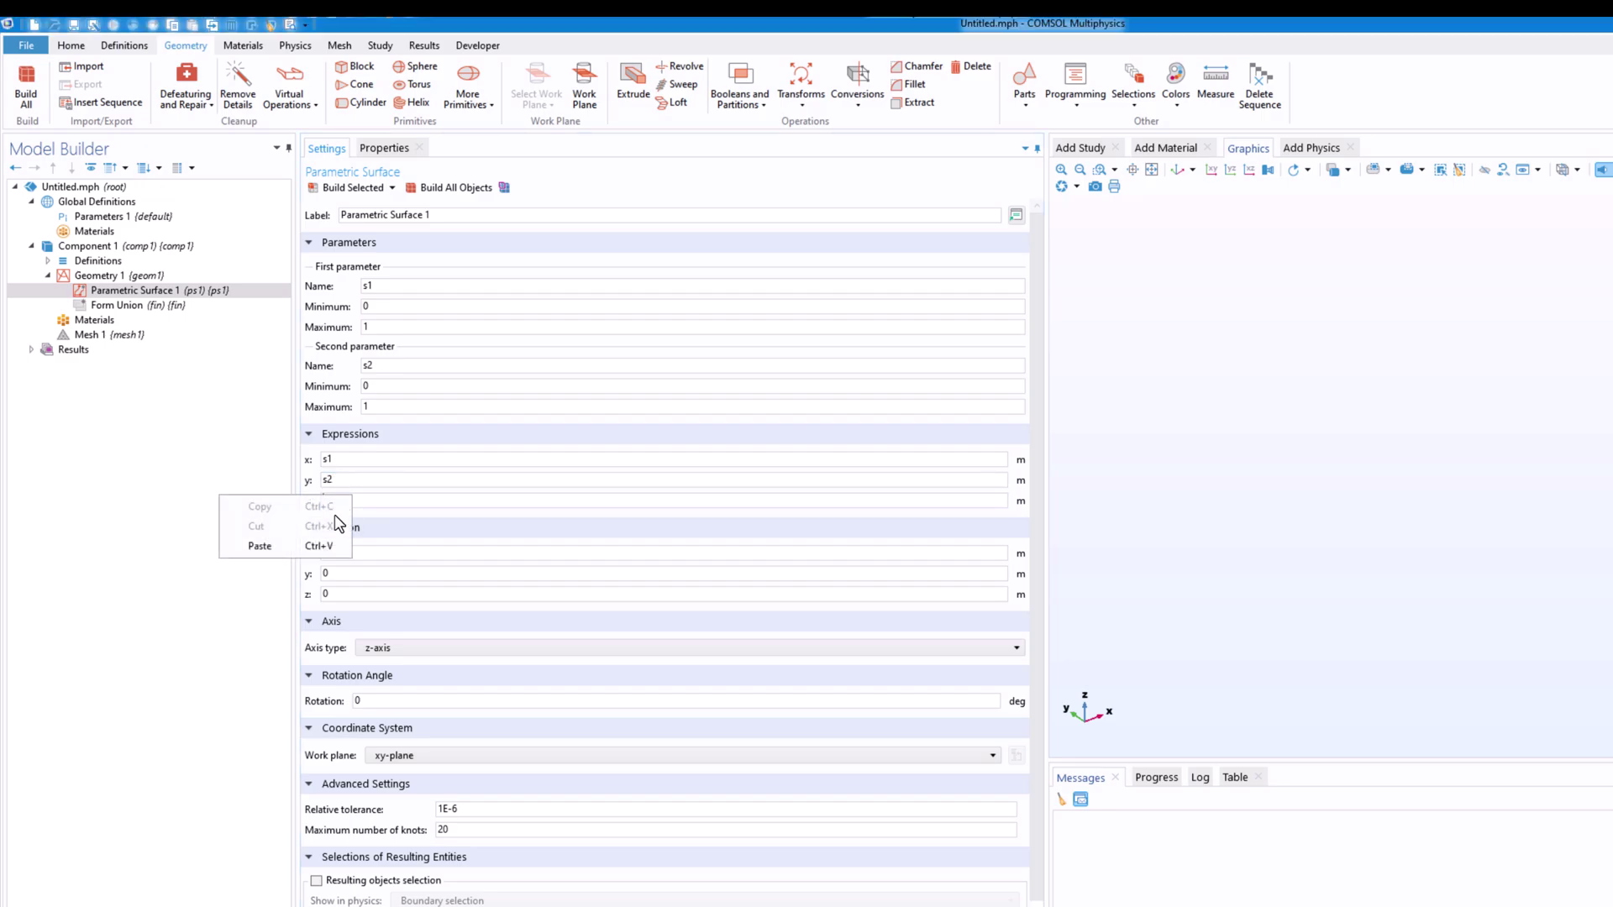
click(299, 548)
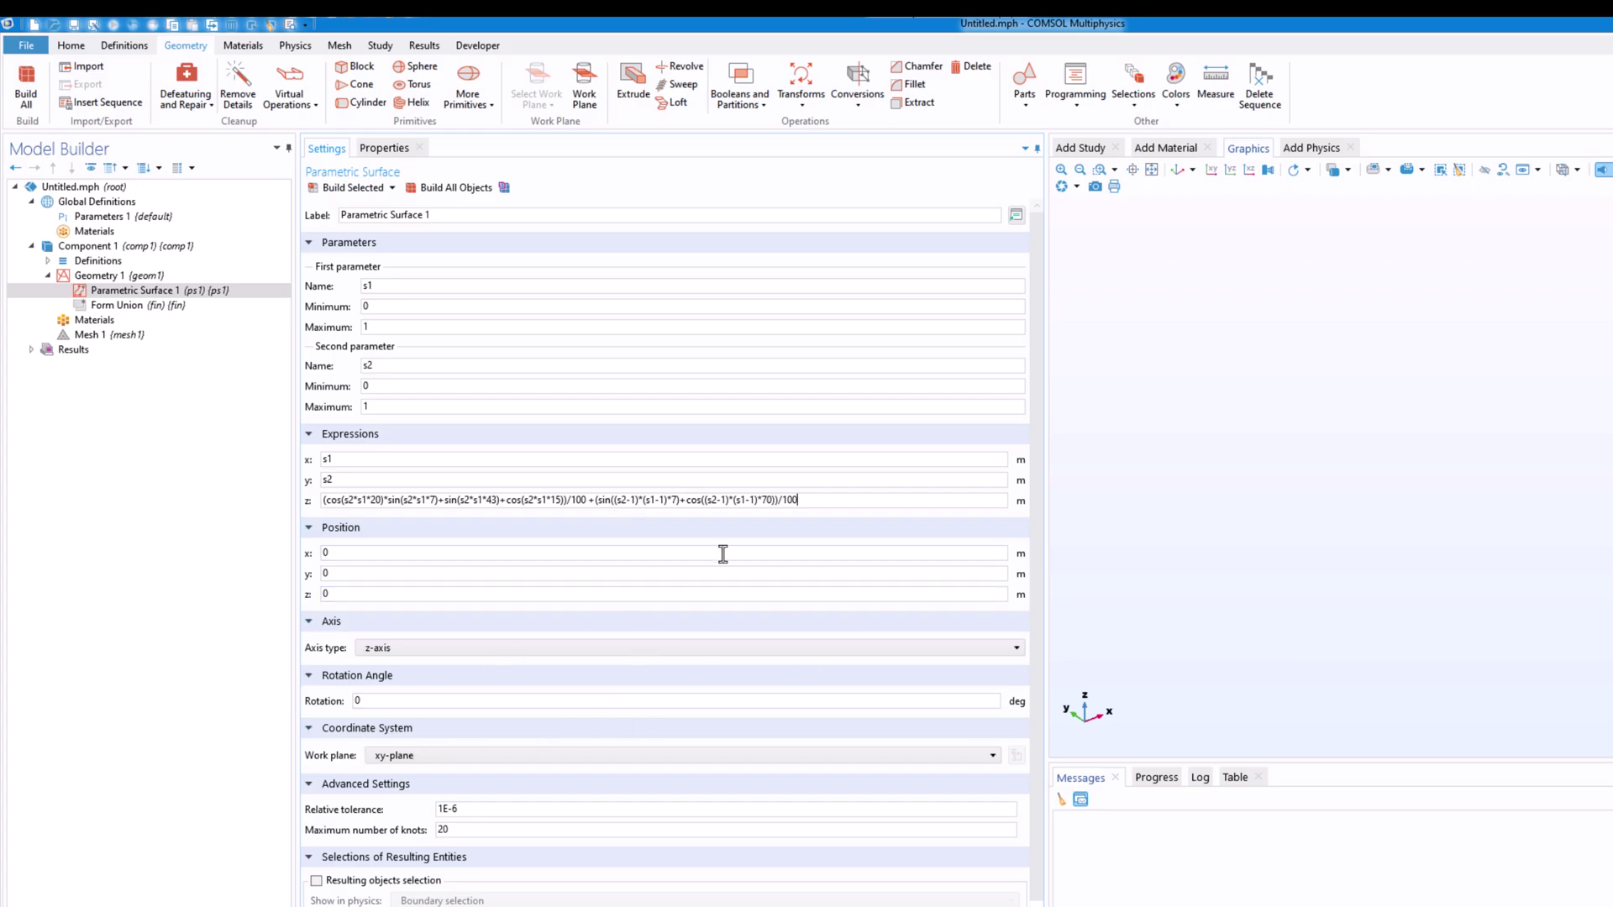
click(182, 292)
double_click(368, 306)
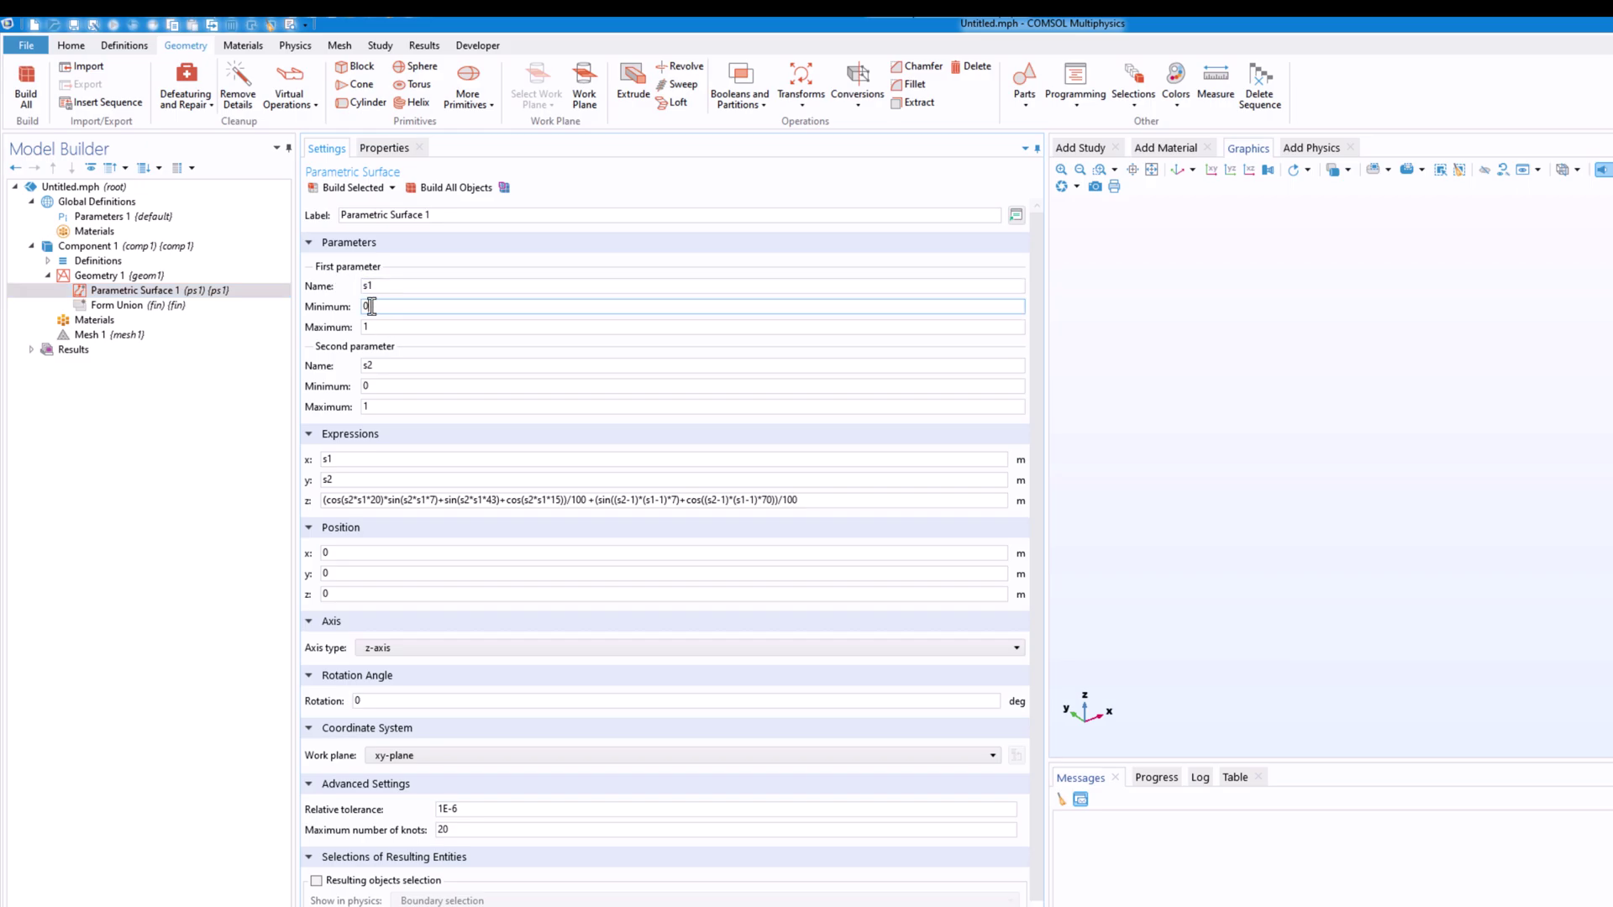
double_click(367, 327)
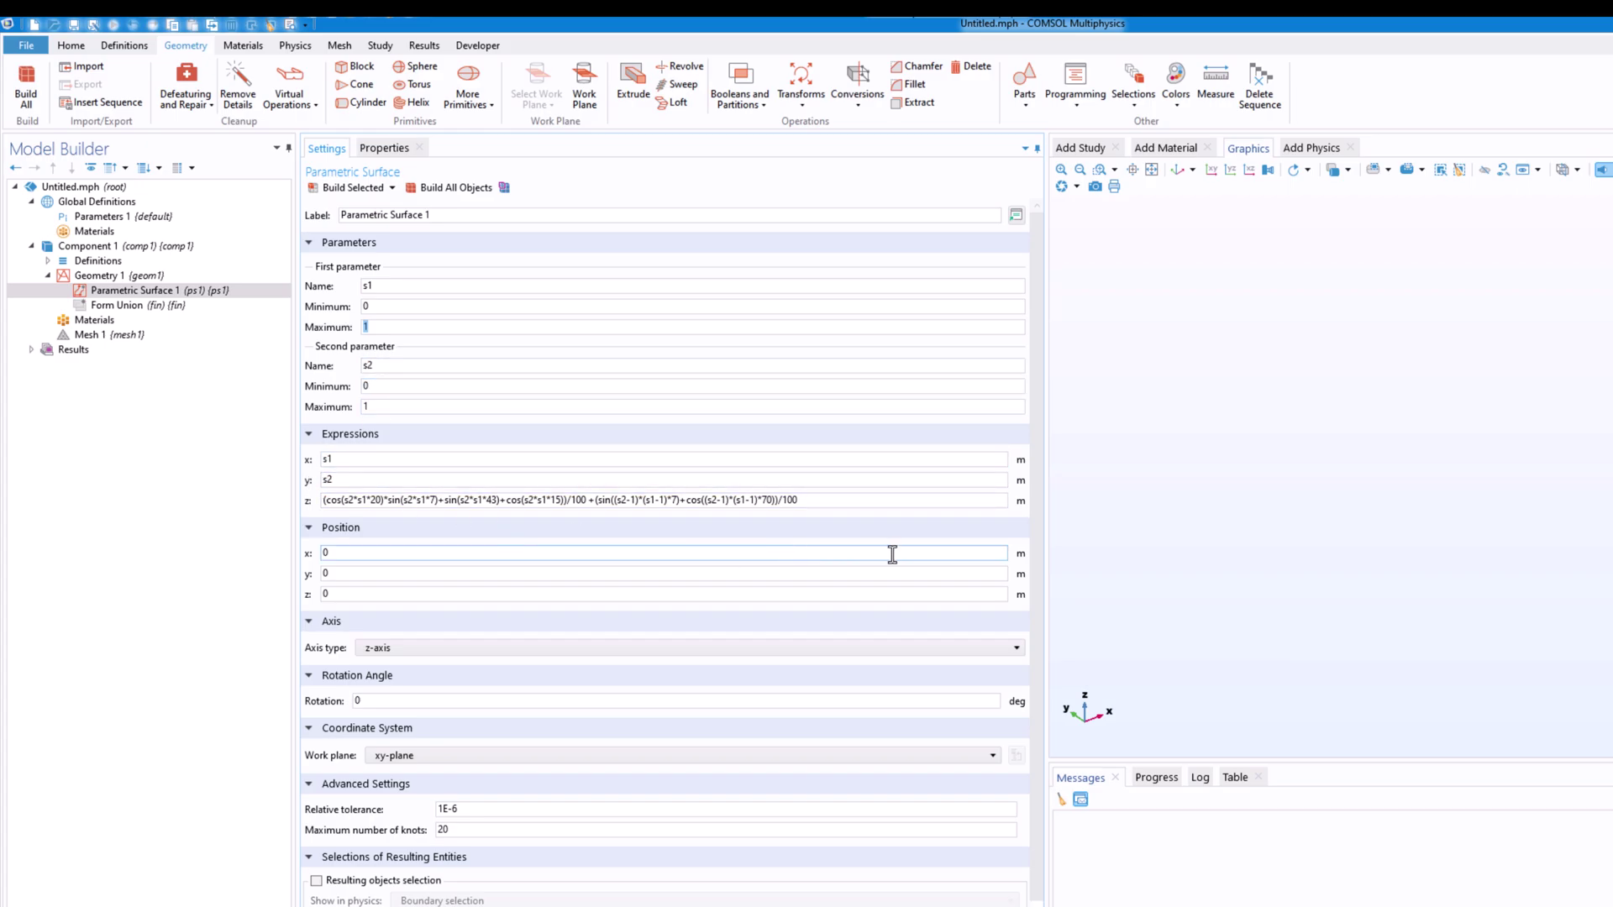
drag(823, 507, 319, 504)
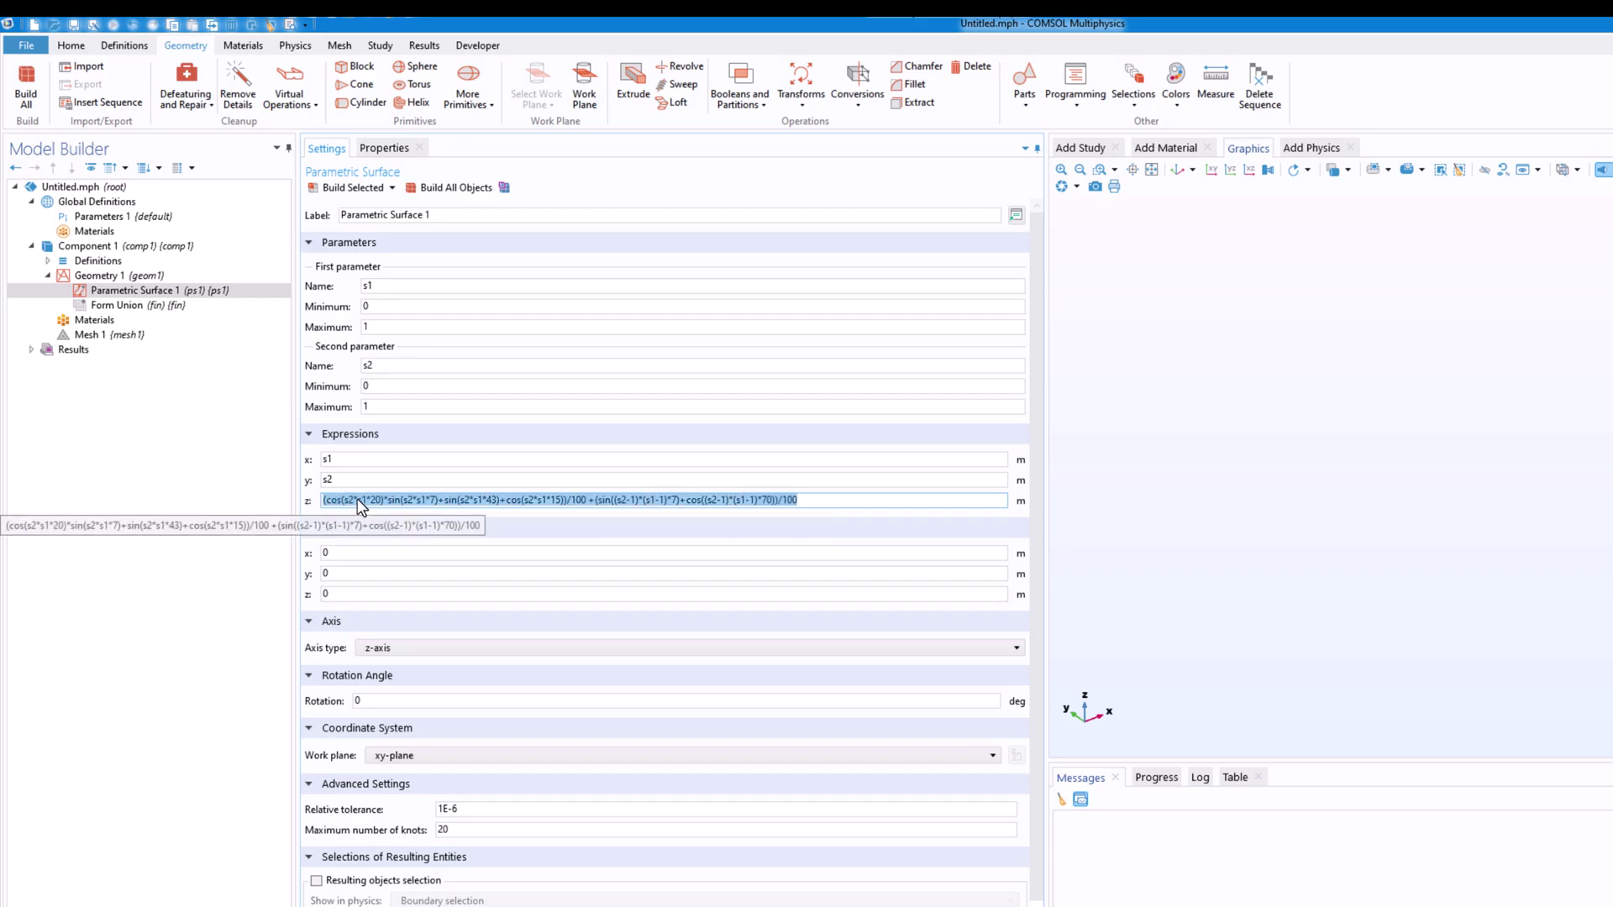
click(353, 500)
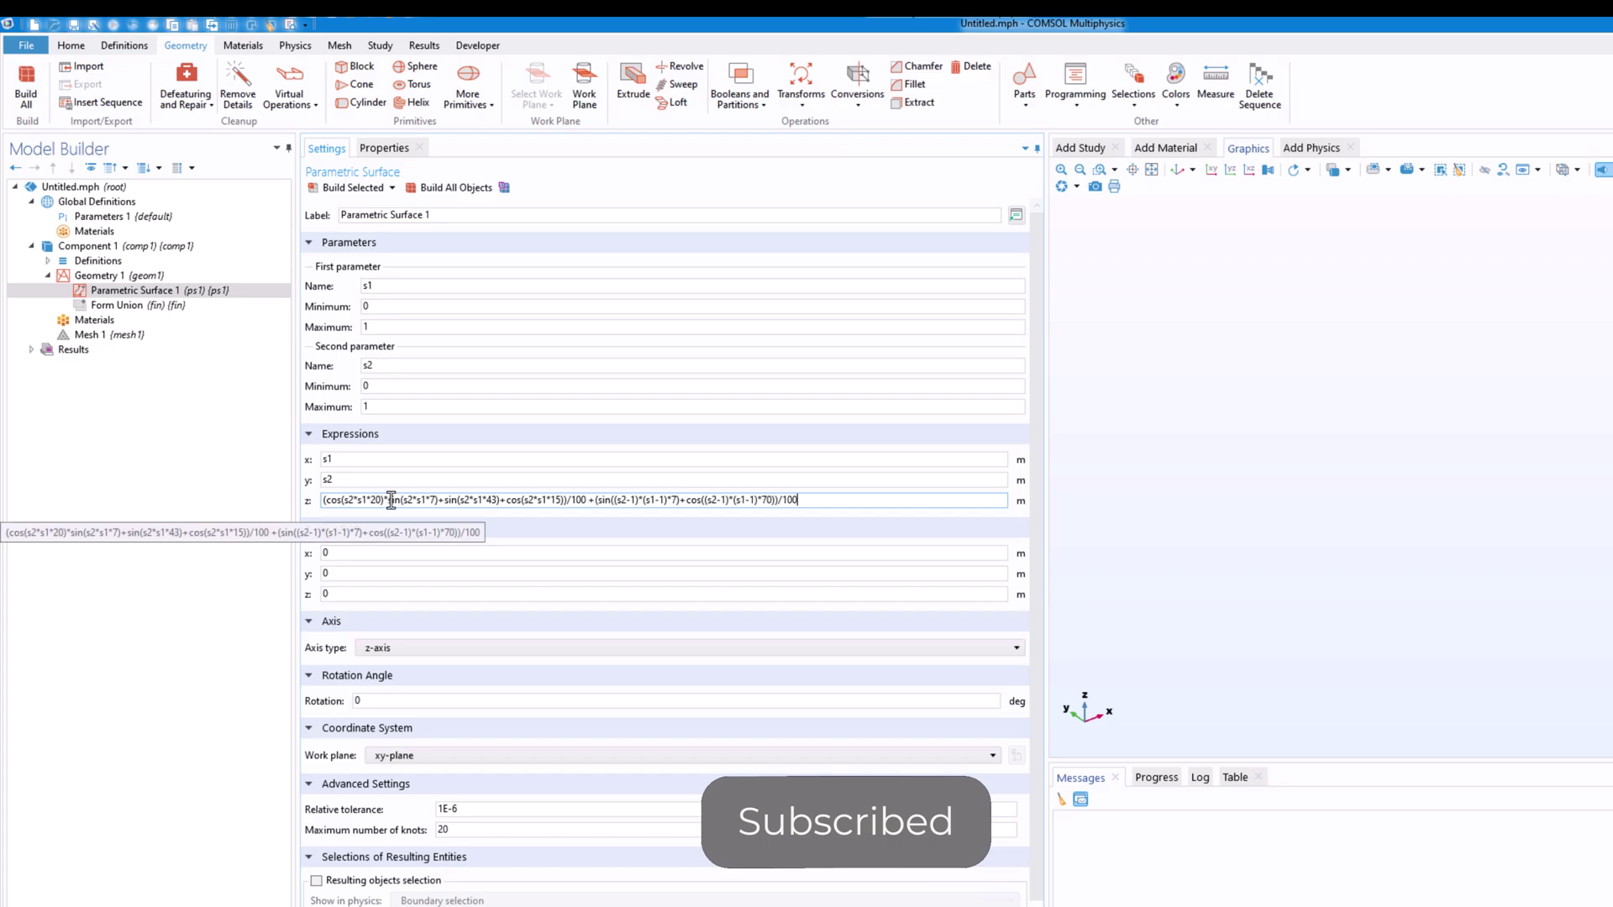
drag(388, 501, 325, 501)
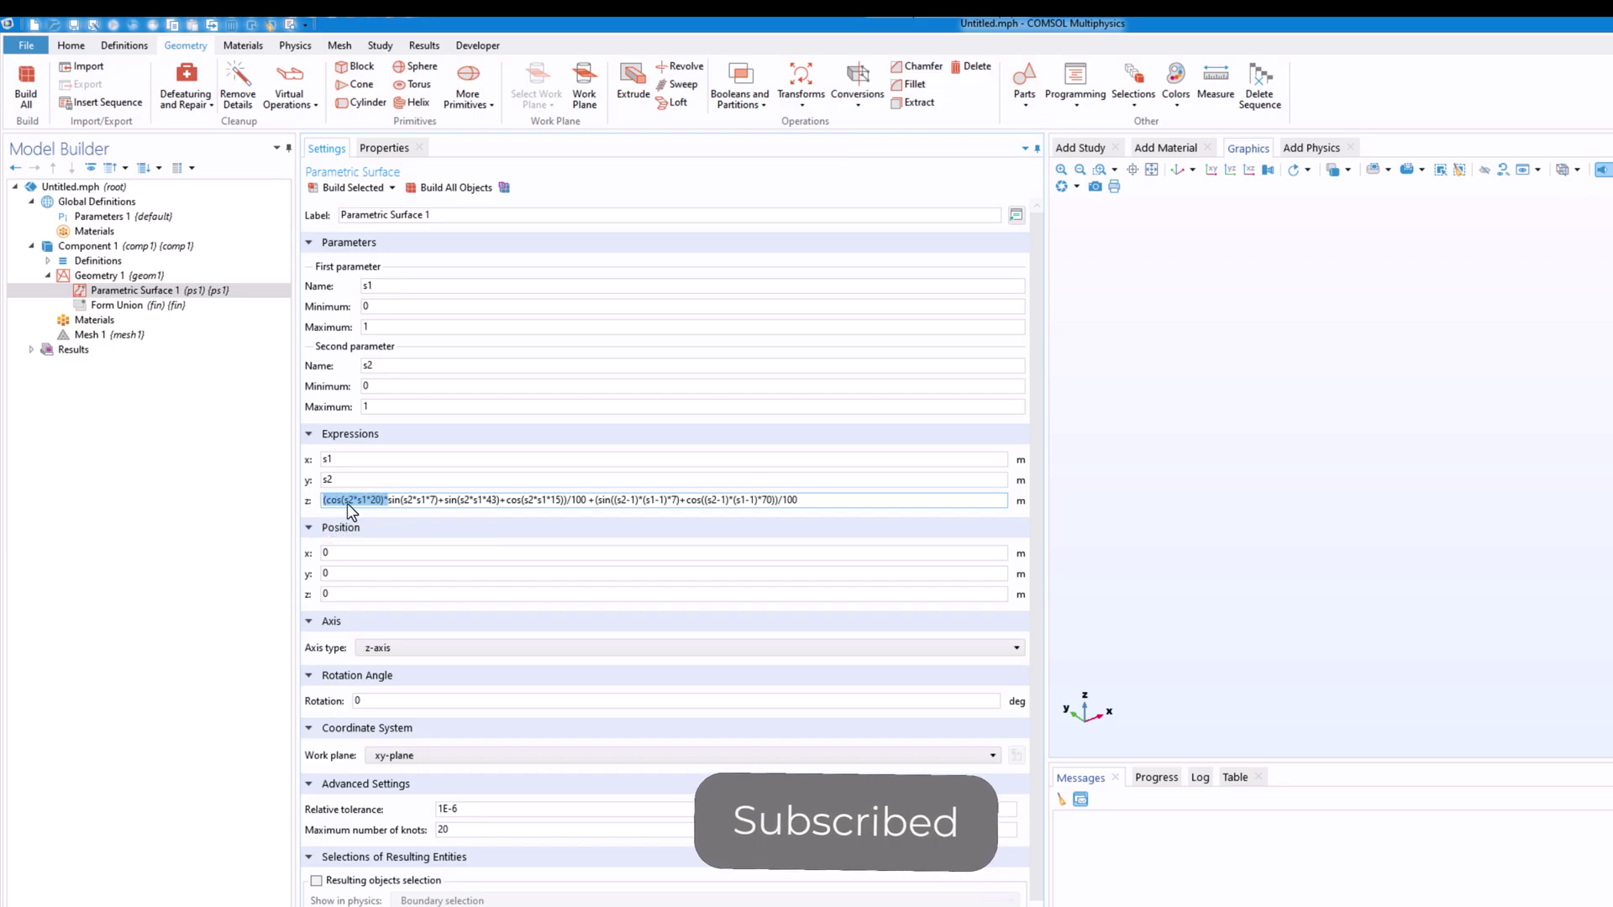
click(781, 500)
click(815, 501)
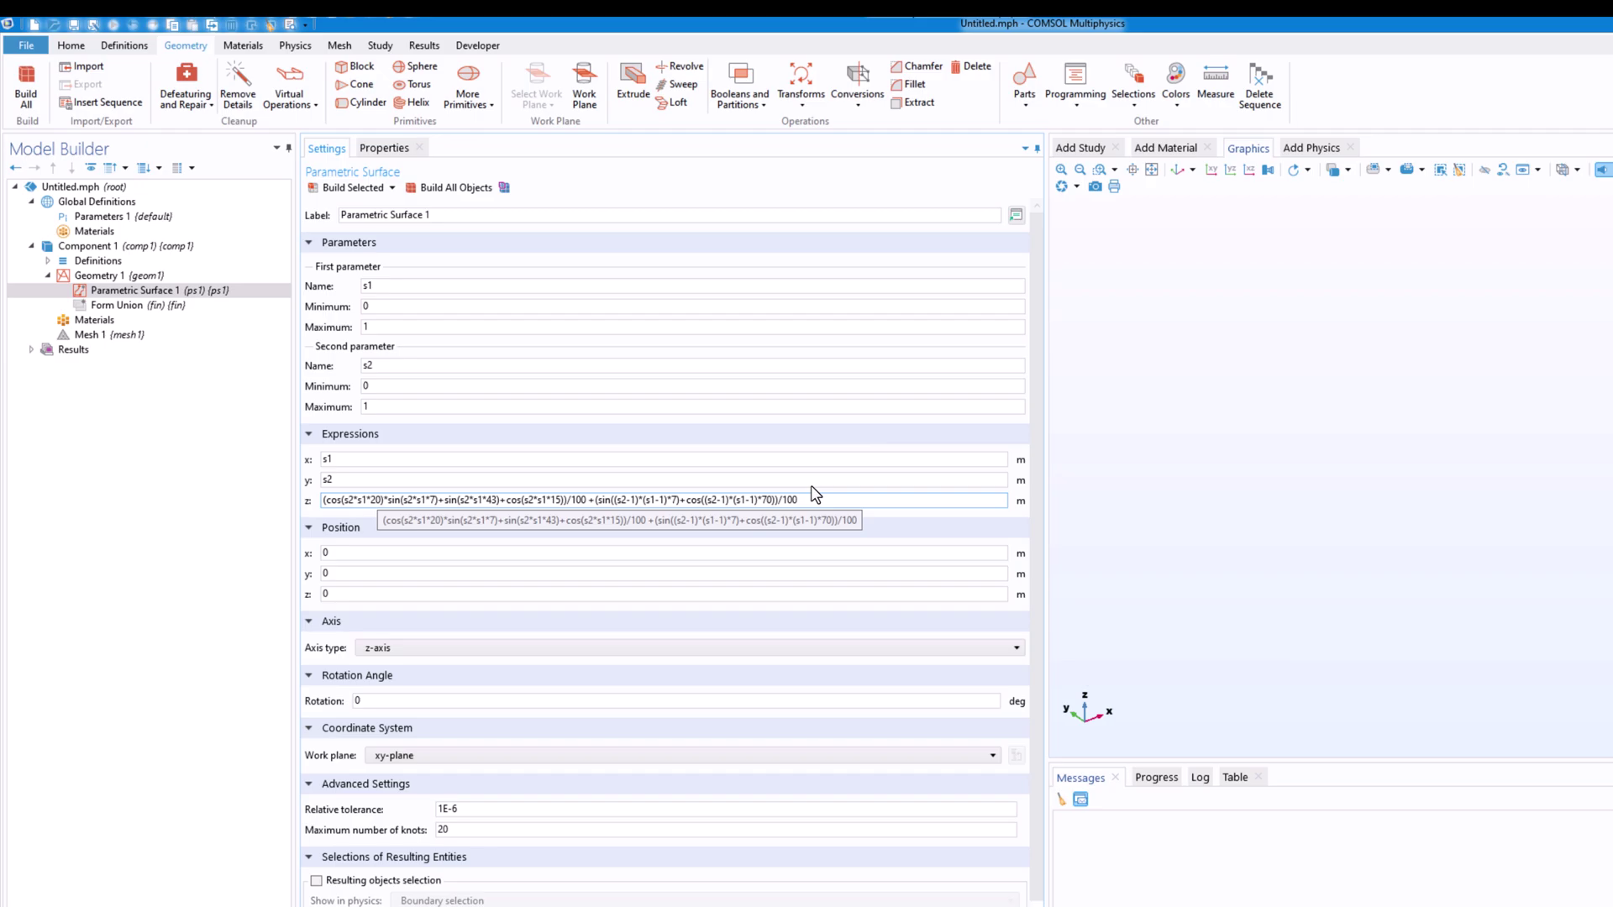
Build the parametric surface and rotate the view to inspect the wavy shape.
click(349, 188)
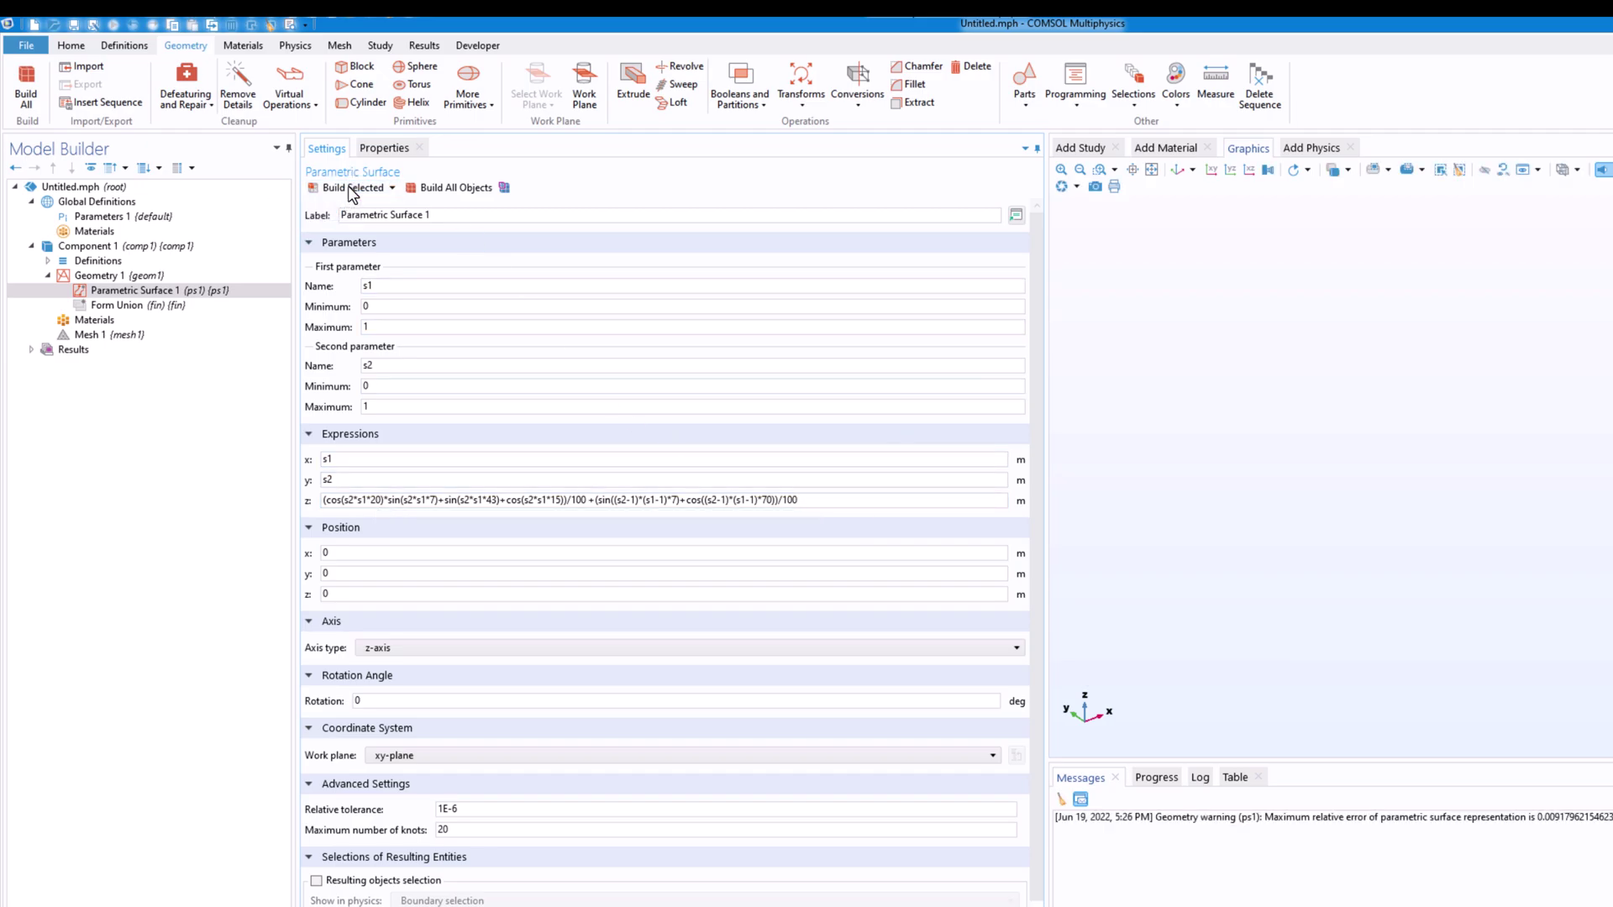
drag(1471, 556, 1449, 583)
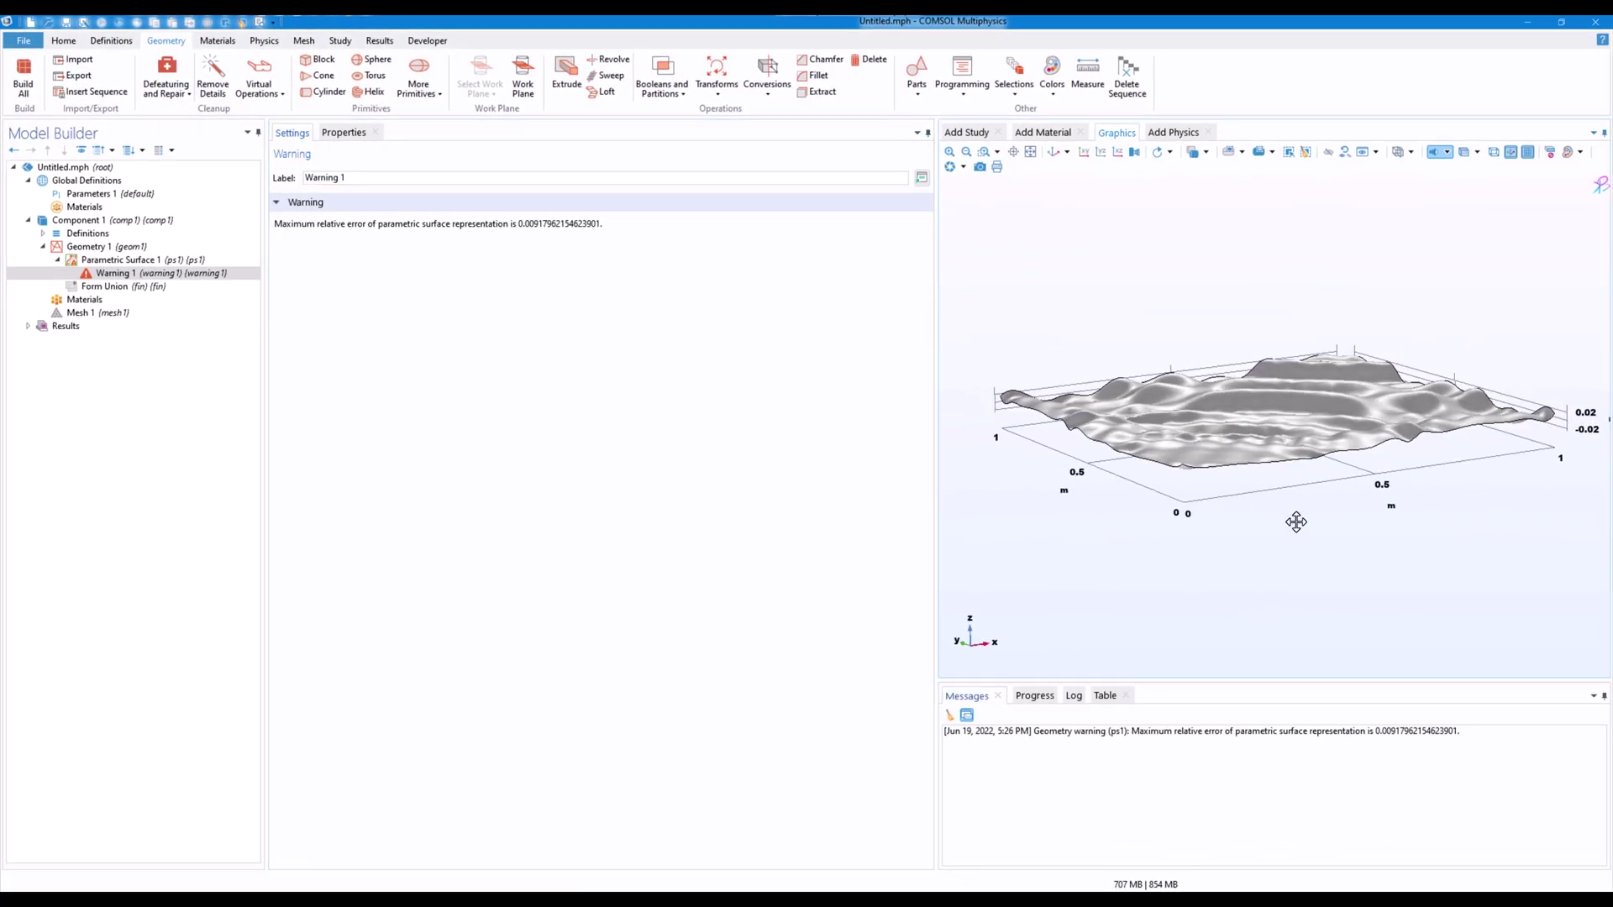
drag(1296, 521, 1257, 537)
click(1316, 456)
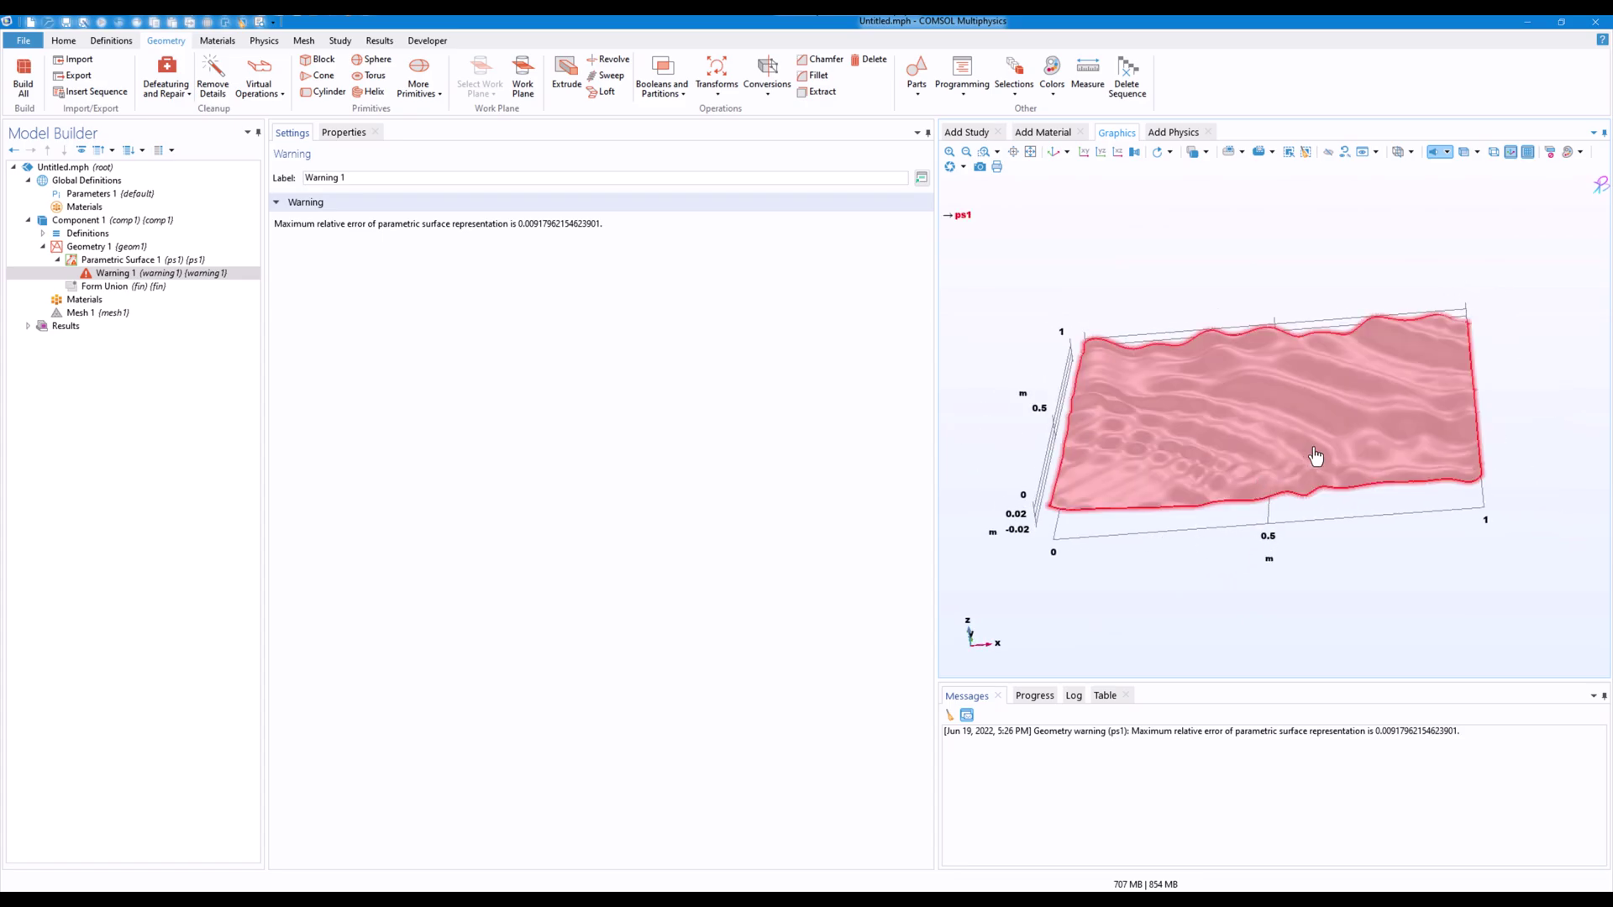
drag(1316, 456, 1202, 491)
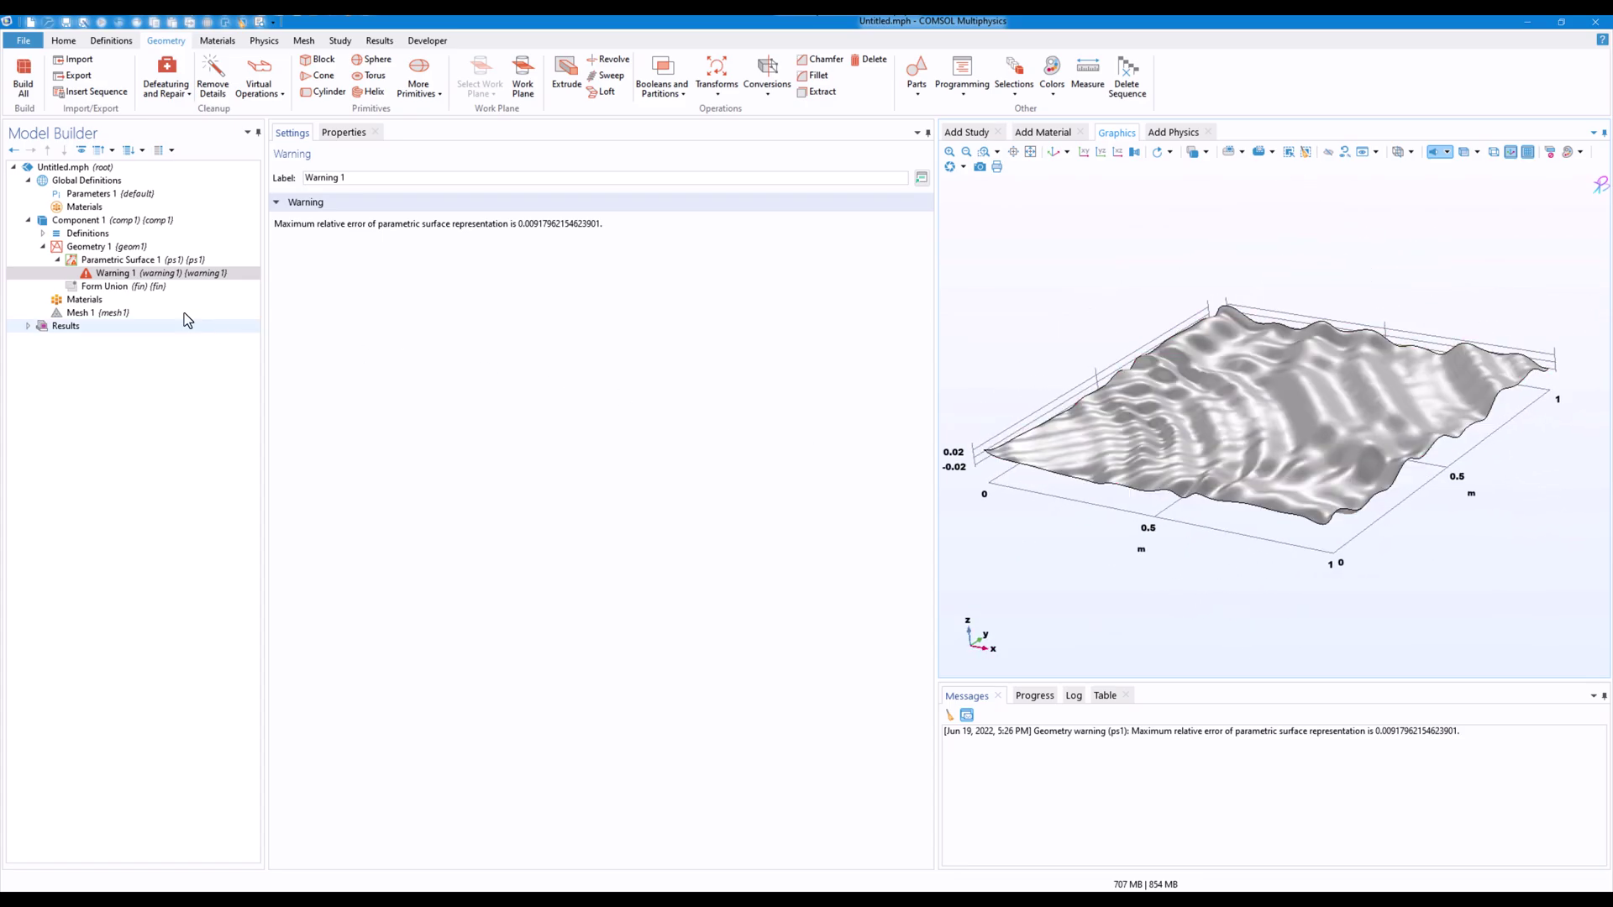
Cut the last cosine's 700 factor to 7 in the z expression and rebuild the smoother surface.
click(91, 263)
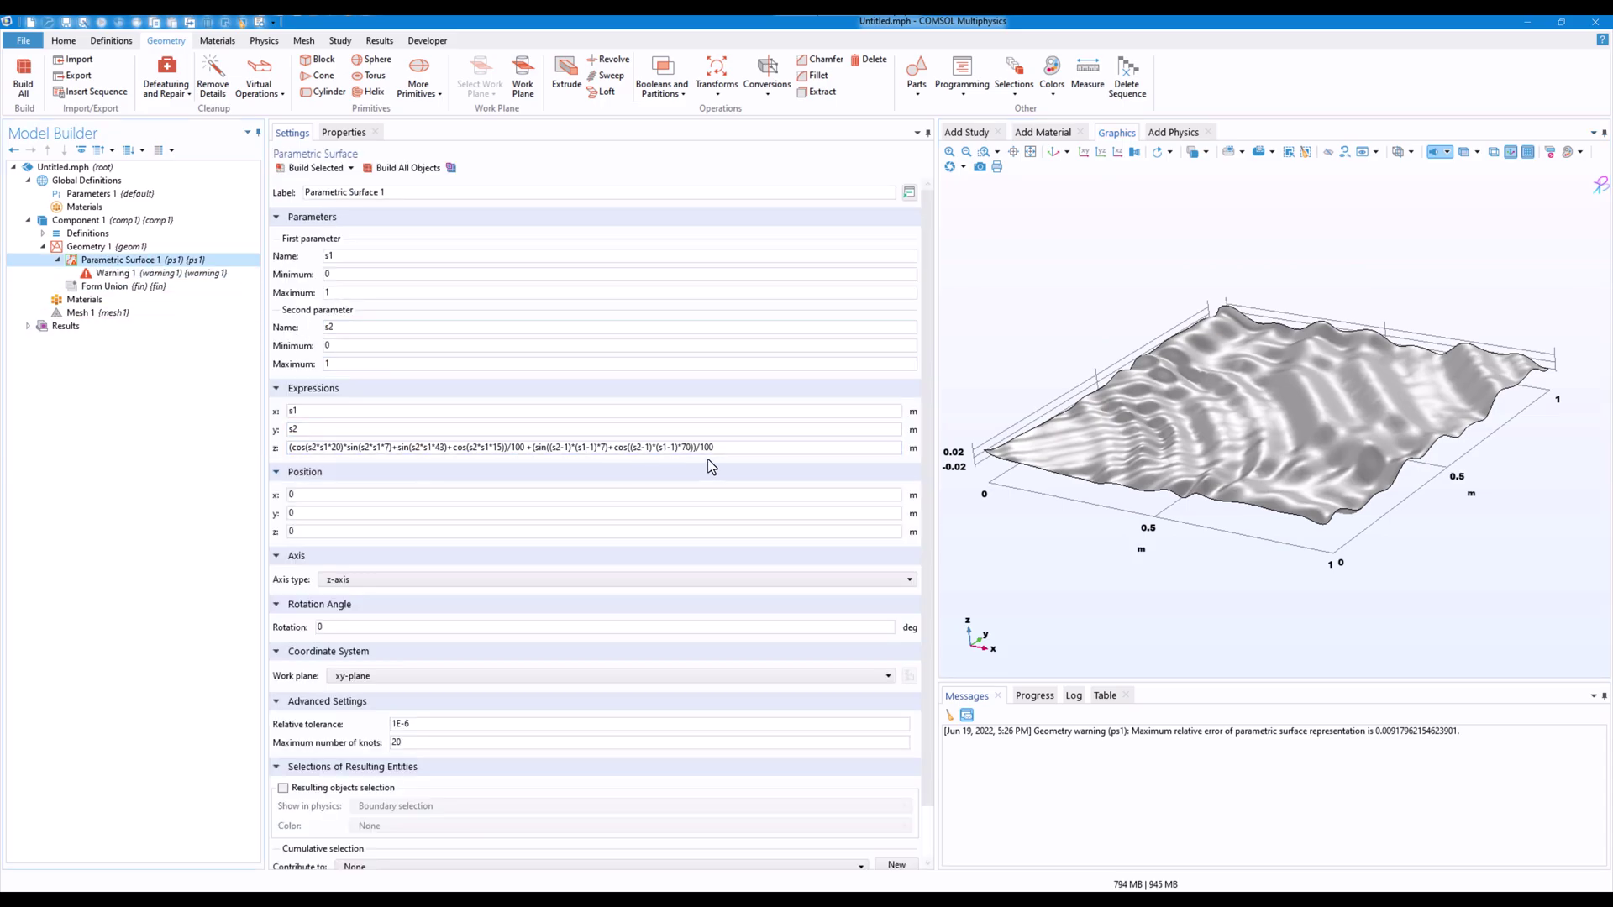
click(690, 447)
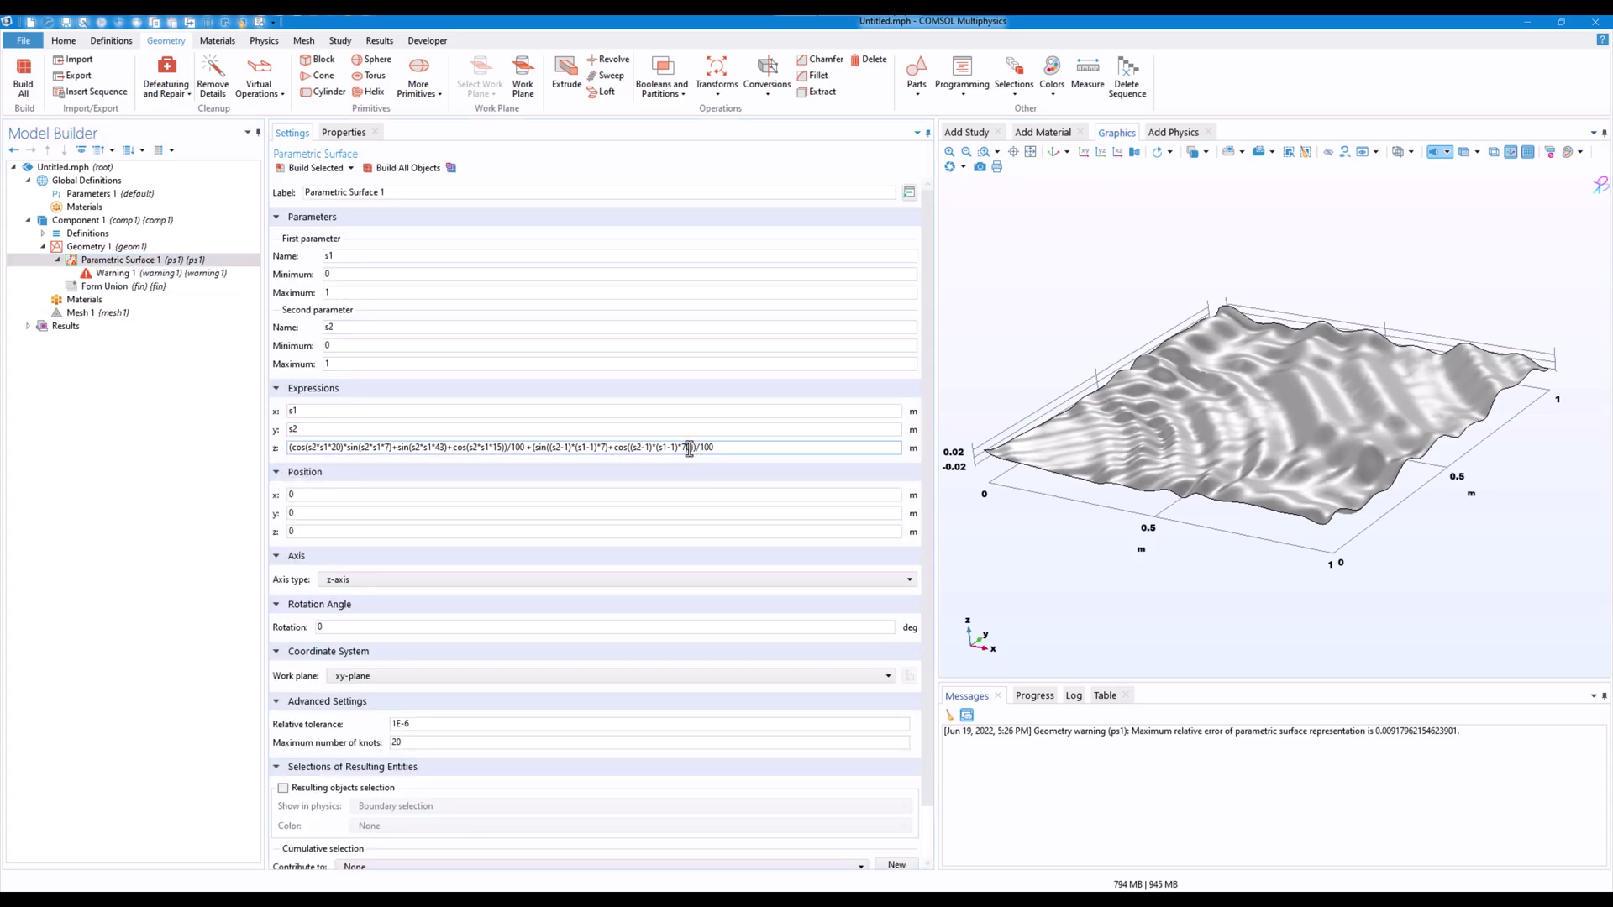
drag(692, 448, 682, 446)
text(700)
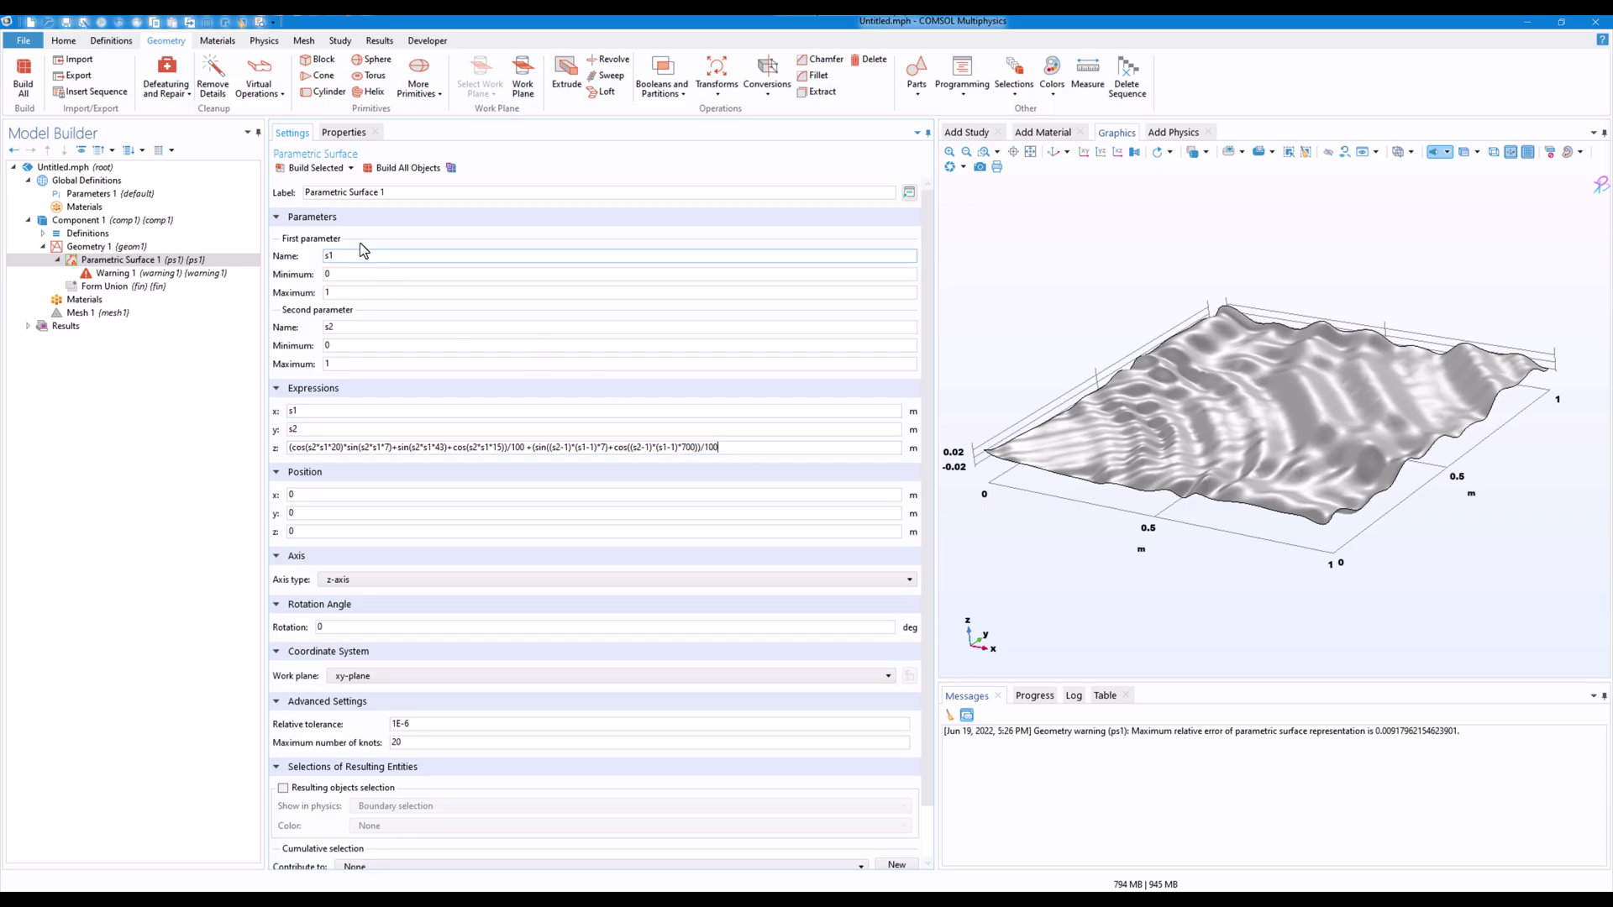
click(310, 167)
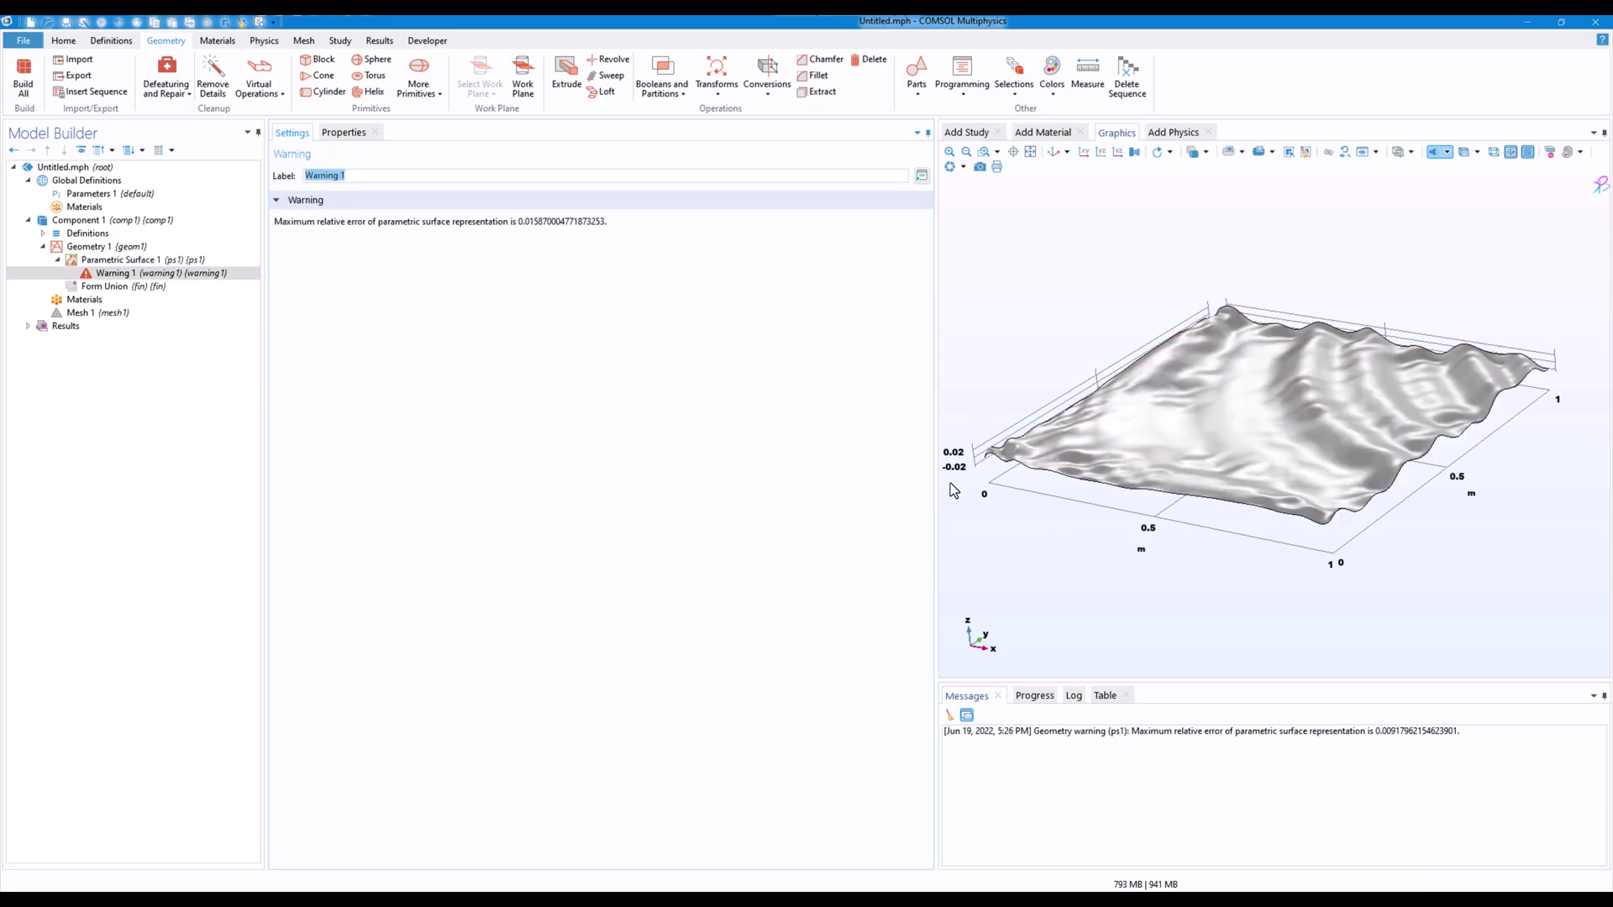
click(148, 262)
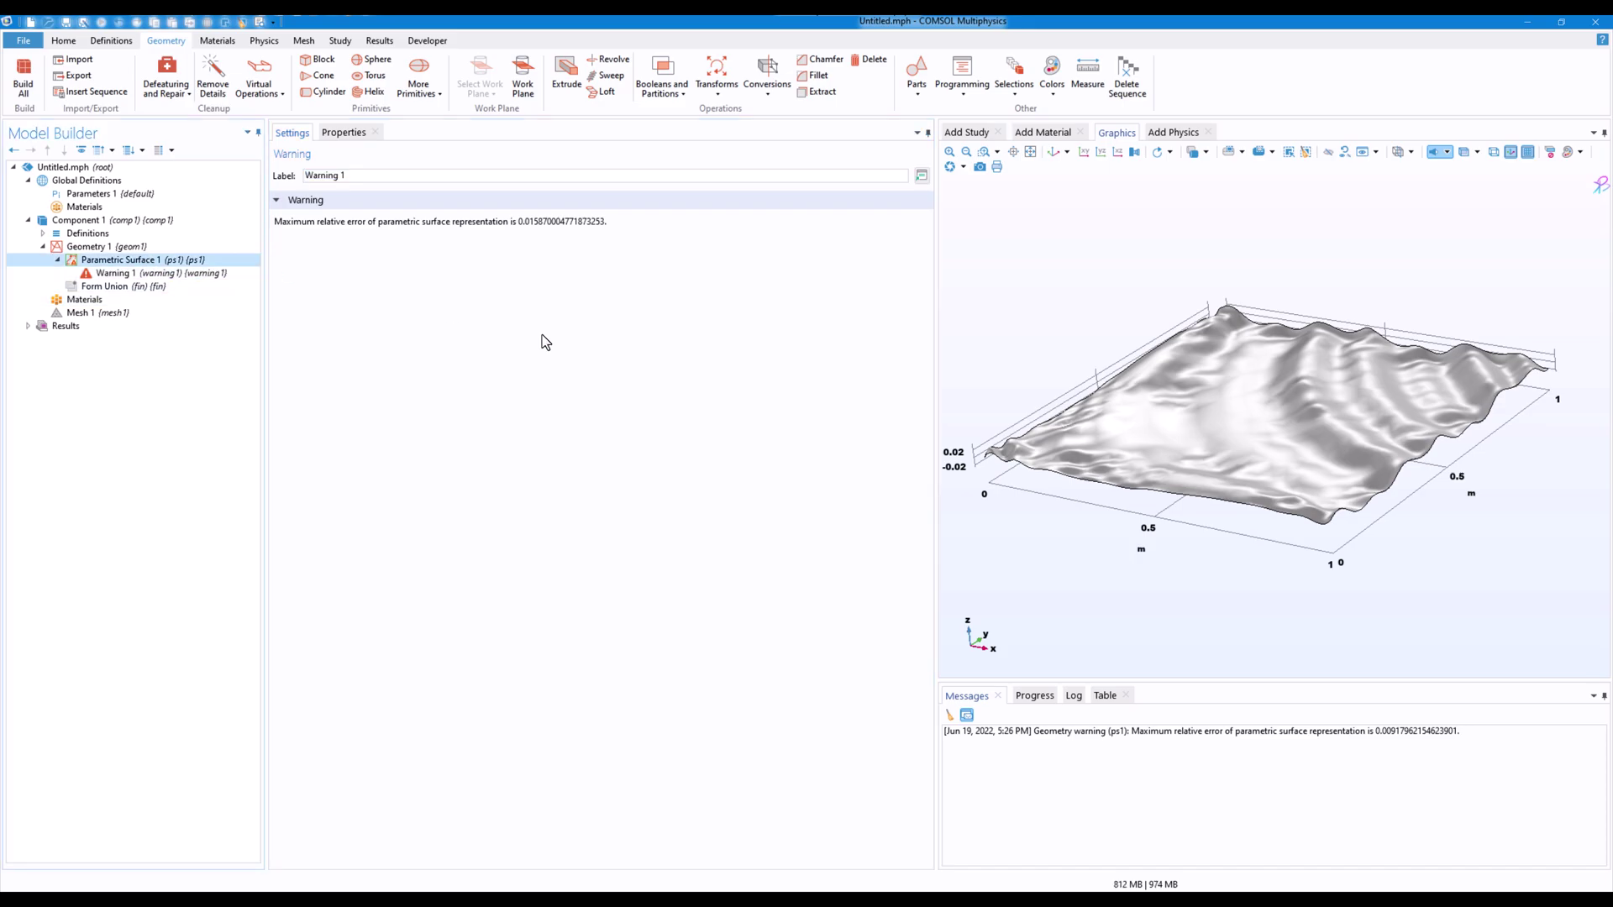
click(690, 448)
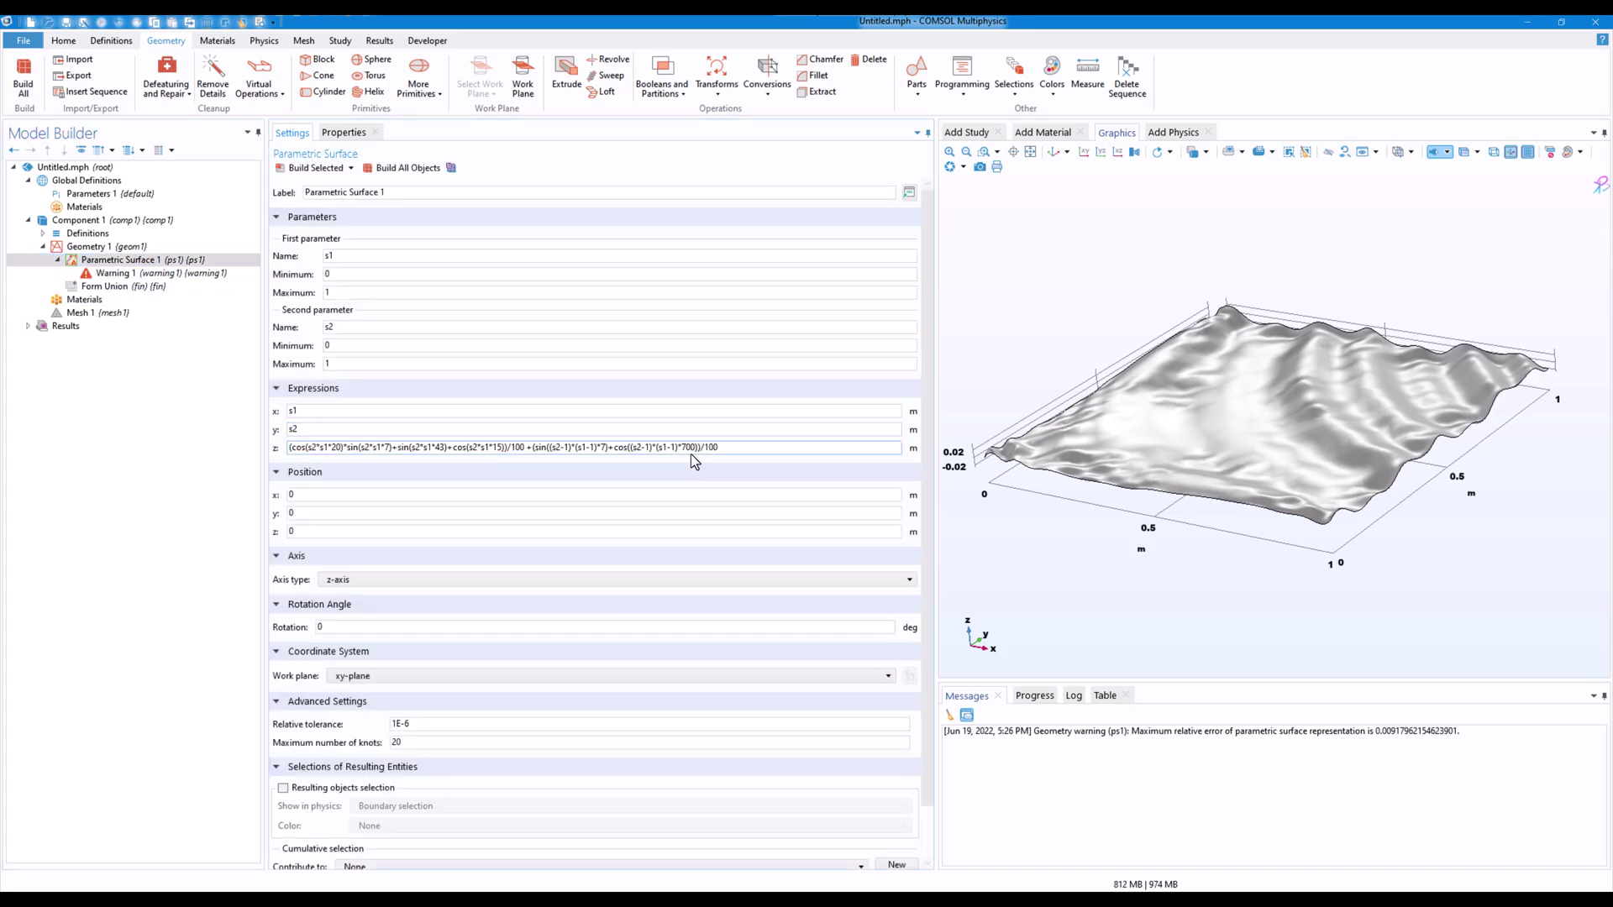
key(BackSpace)
key(BackSpace)
click(301, 168)
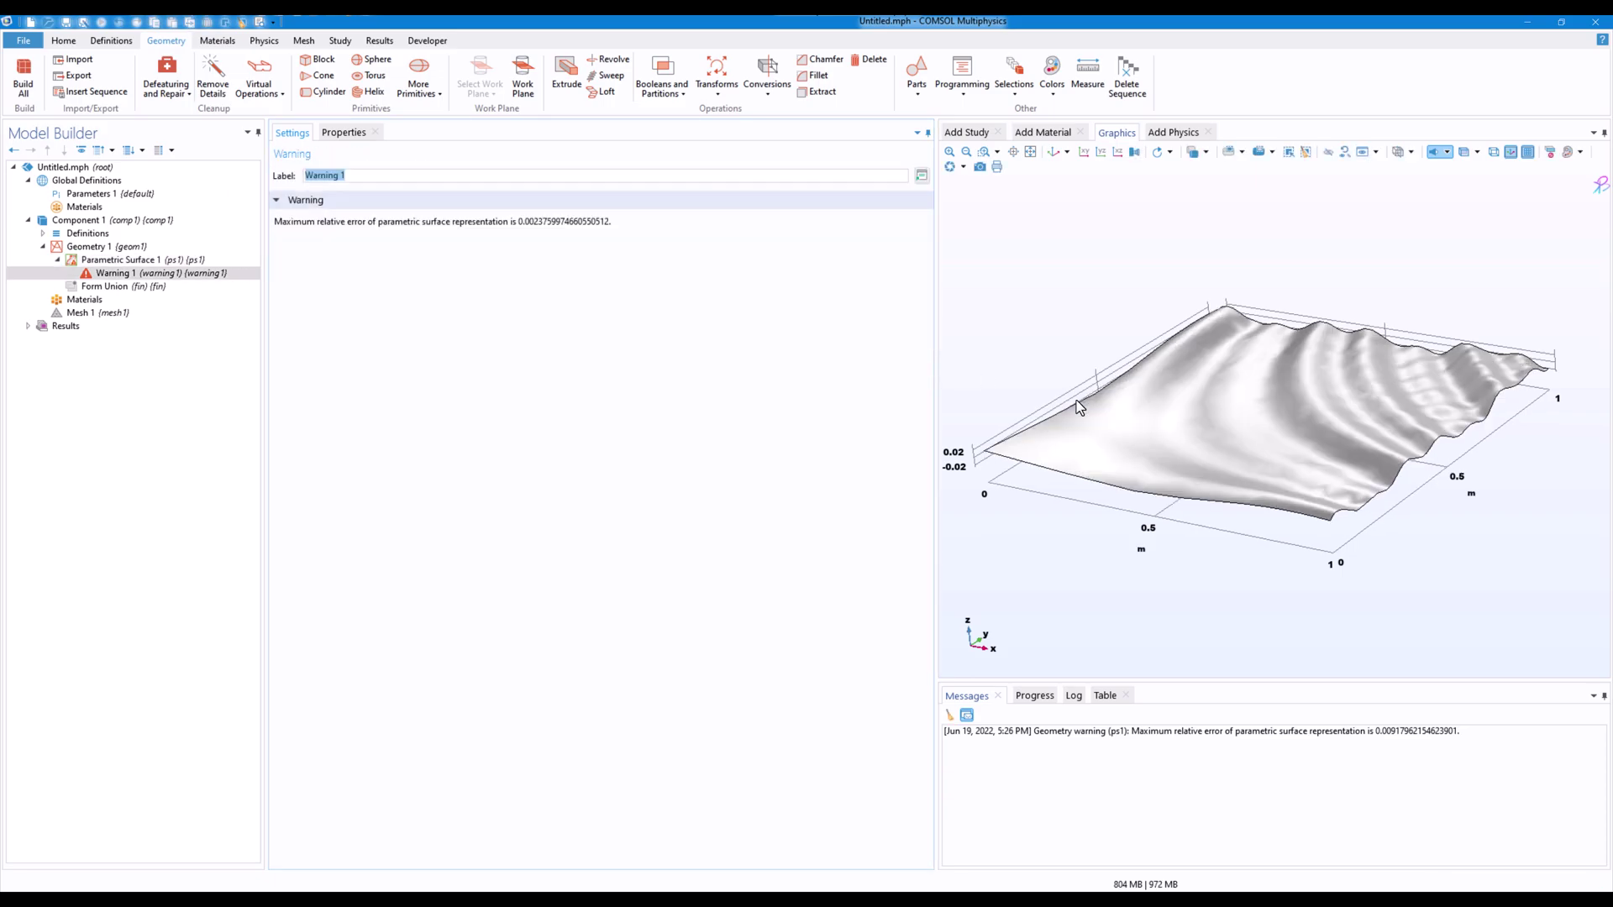
mouse_move(1194, 576)
mouse_down()
mouse_move(1188, 499)
mouse_move(1210, 580)
mouse_up()
click(143, 261)
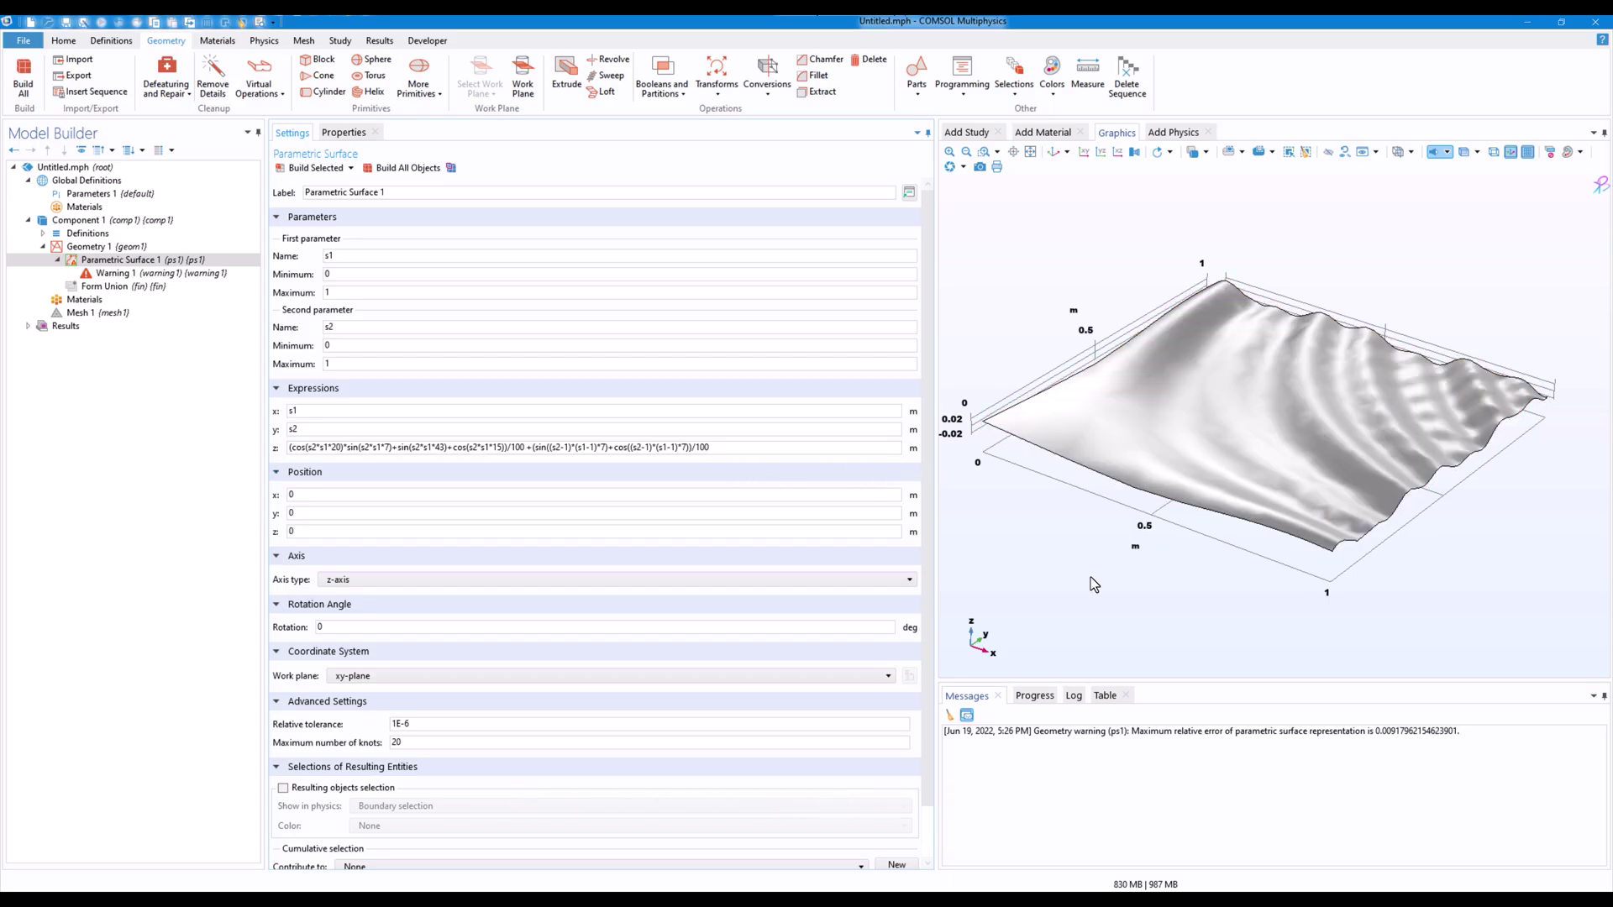
Read the representation-error message in the new geometry warning.
click(126, 259)
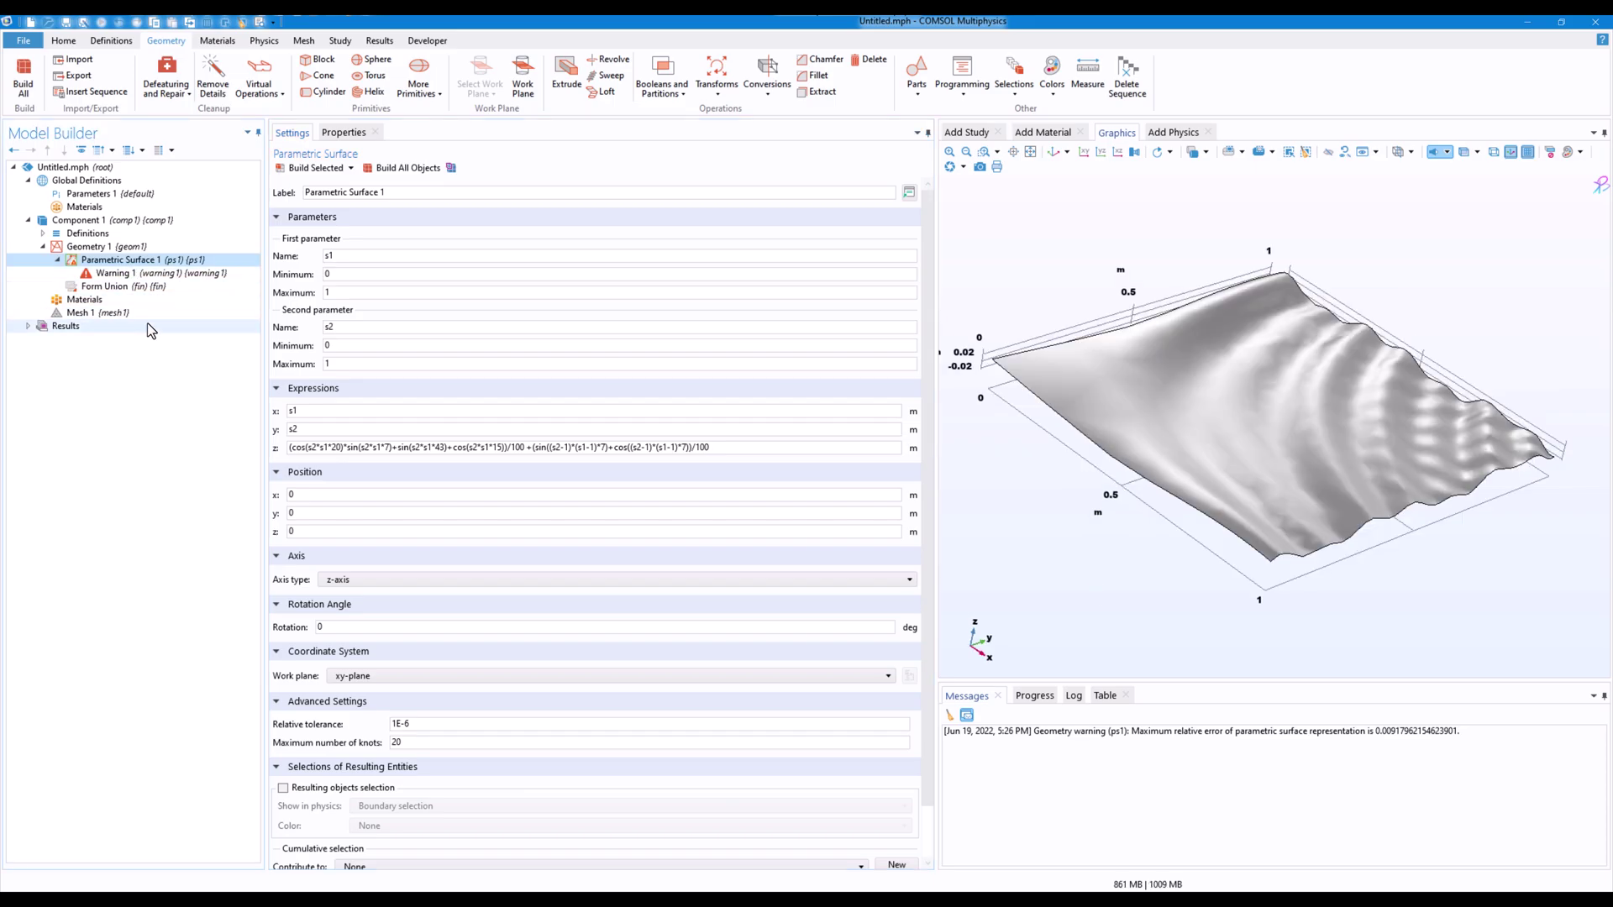
click(118, 273)
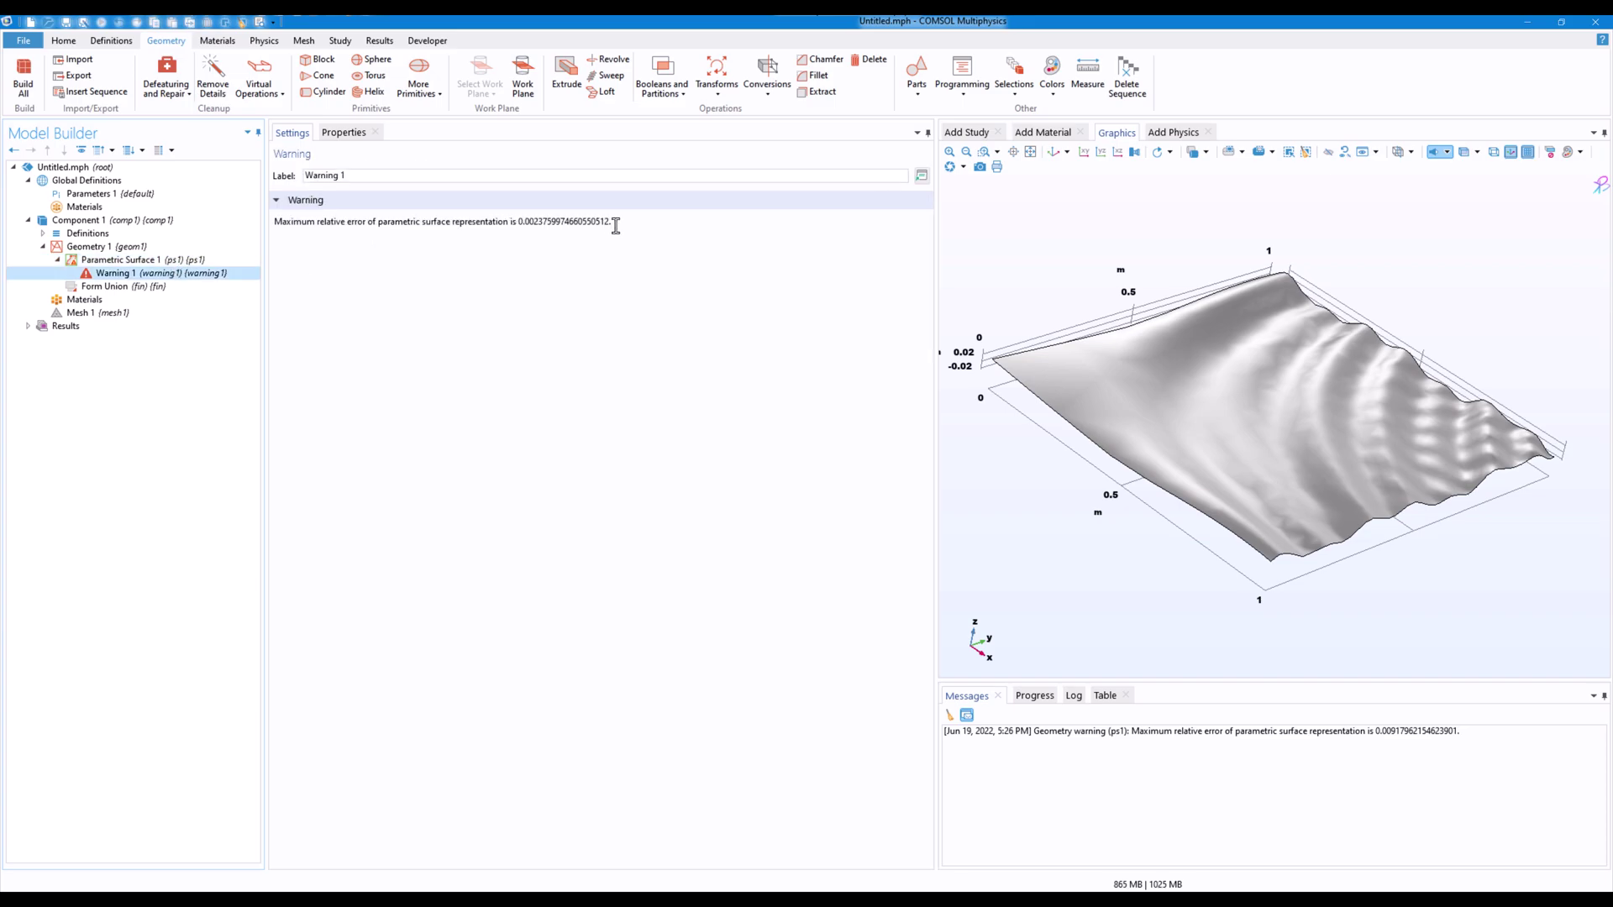
drag(616, 225, 283, 228)
click(317, 225)
Set the parametric surface's relative tolerance to 0.03 and rebuild all objects.
click(106, 246)
click(118, 259)
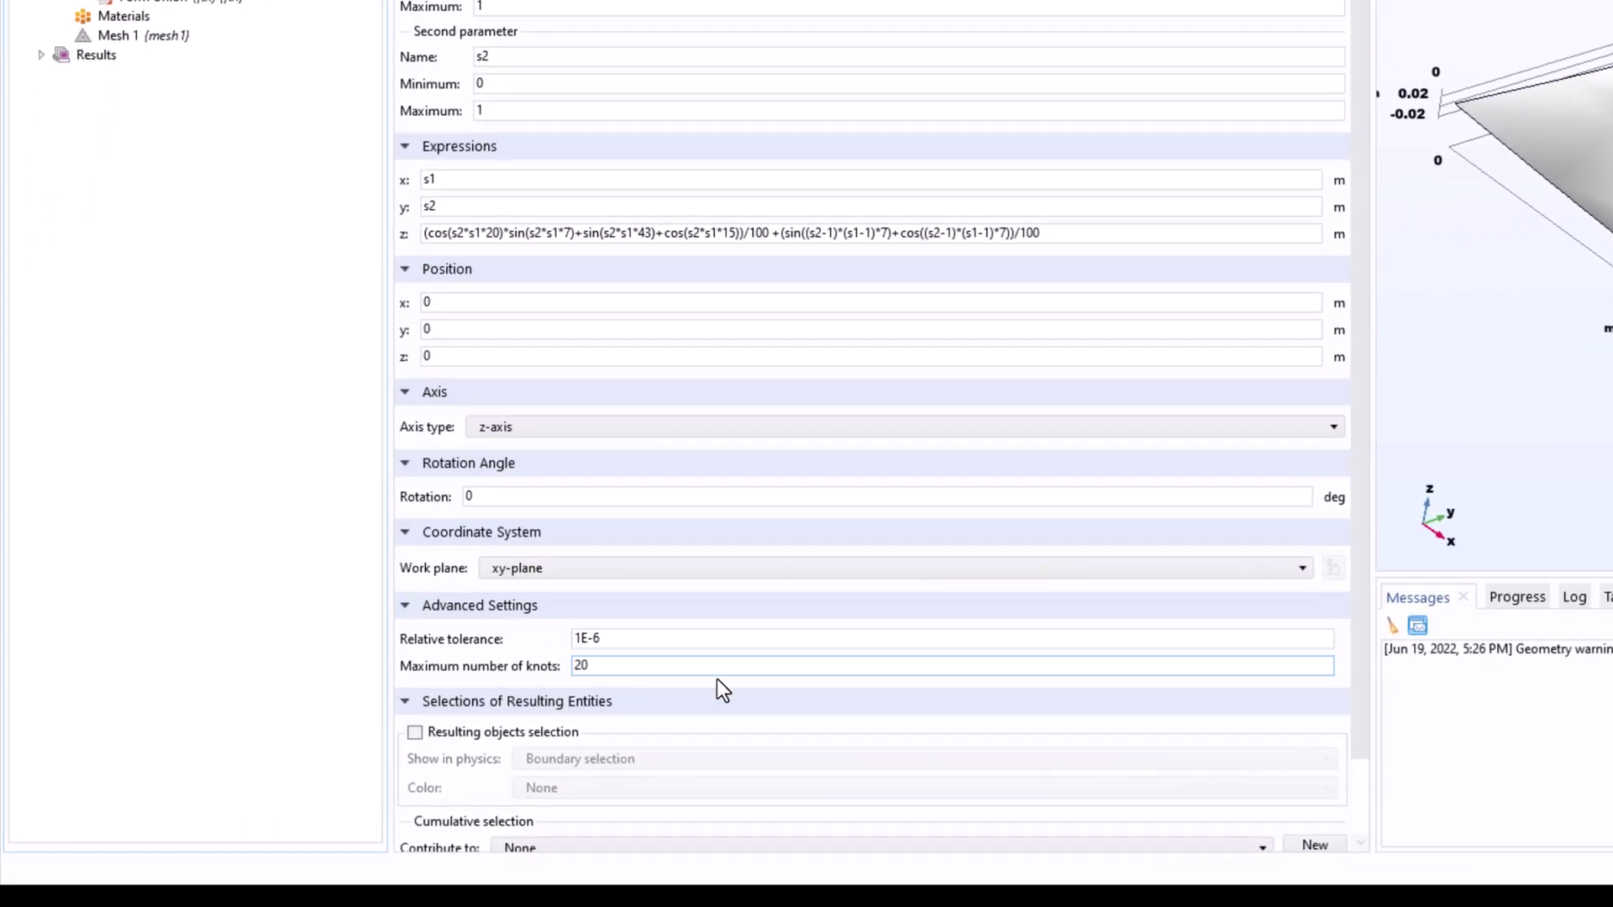
triple_click(591, 640)
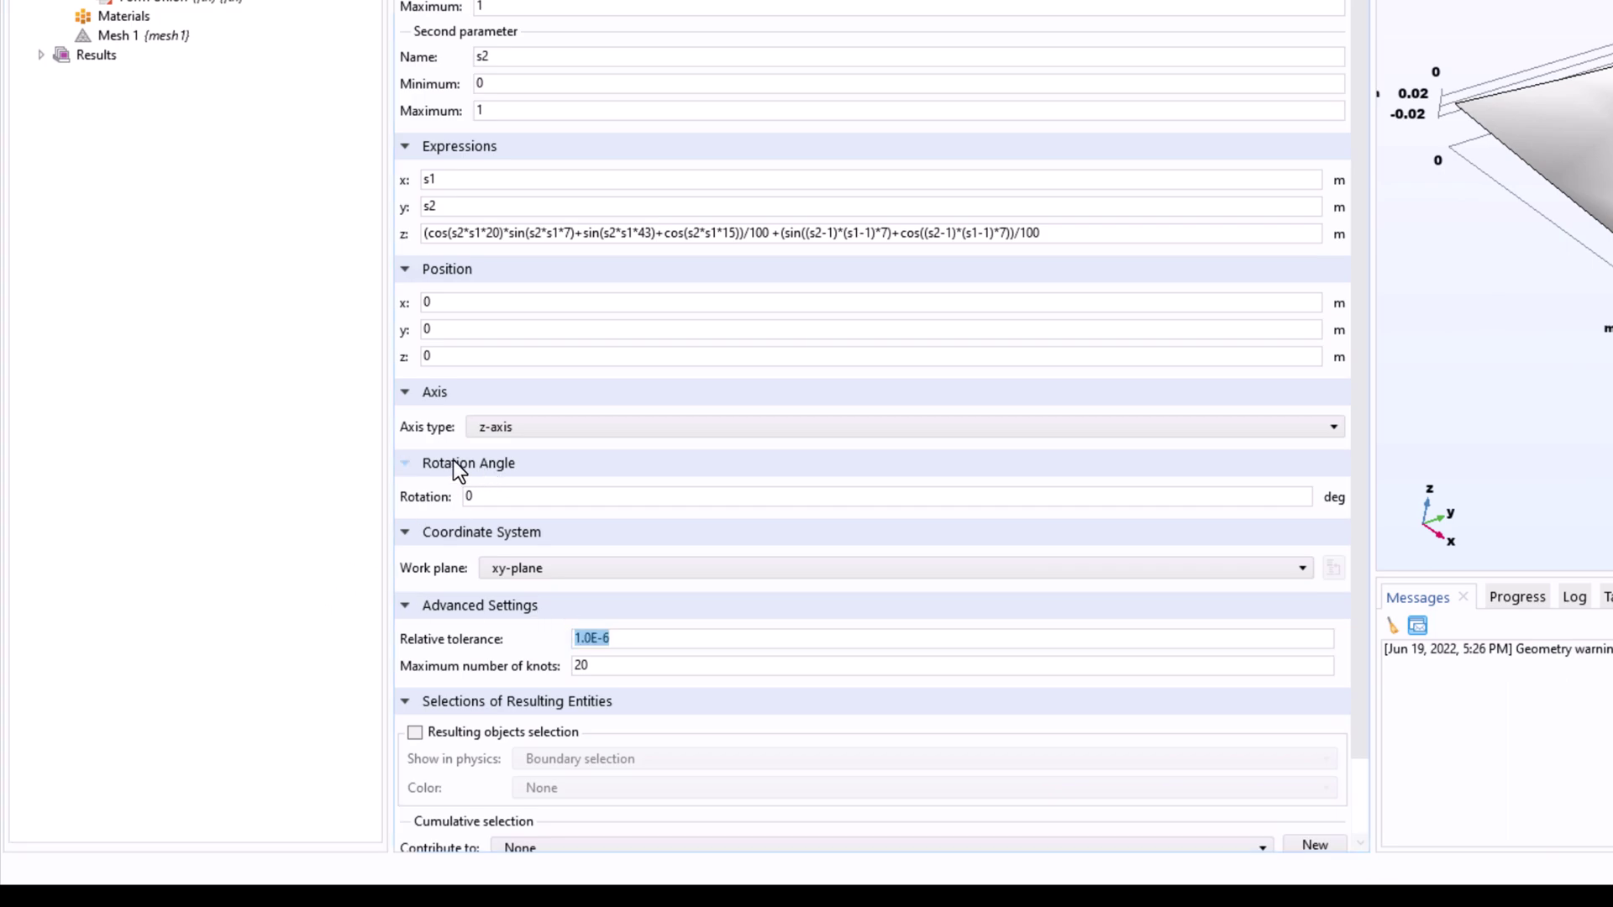
text(0.0)
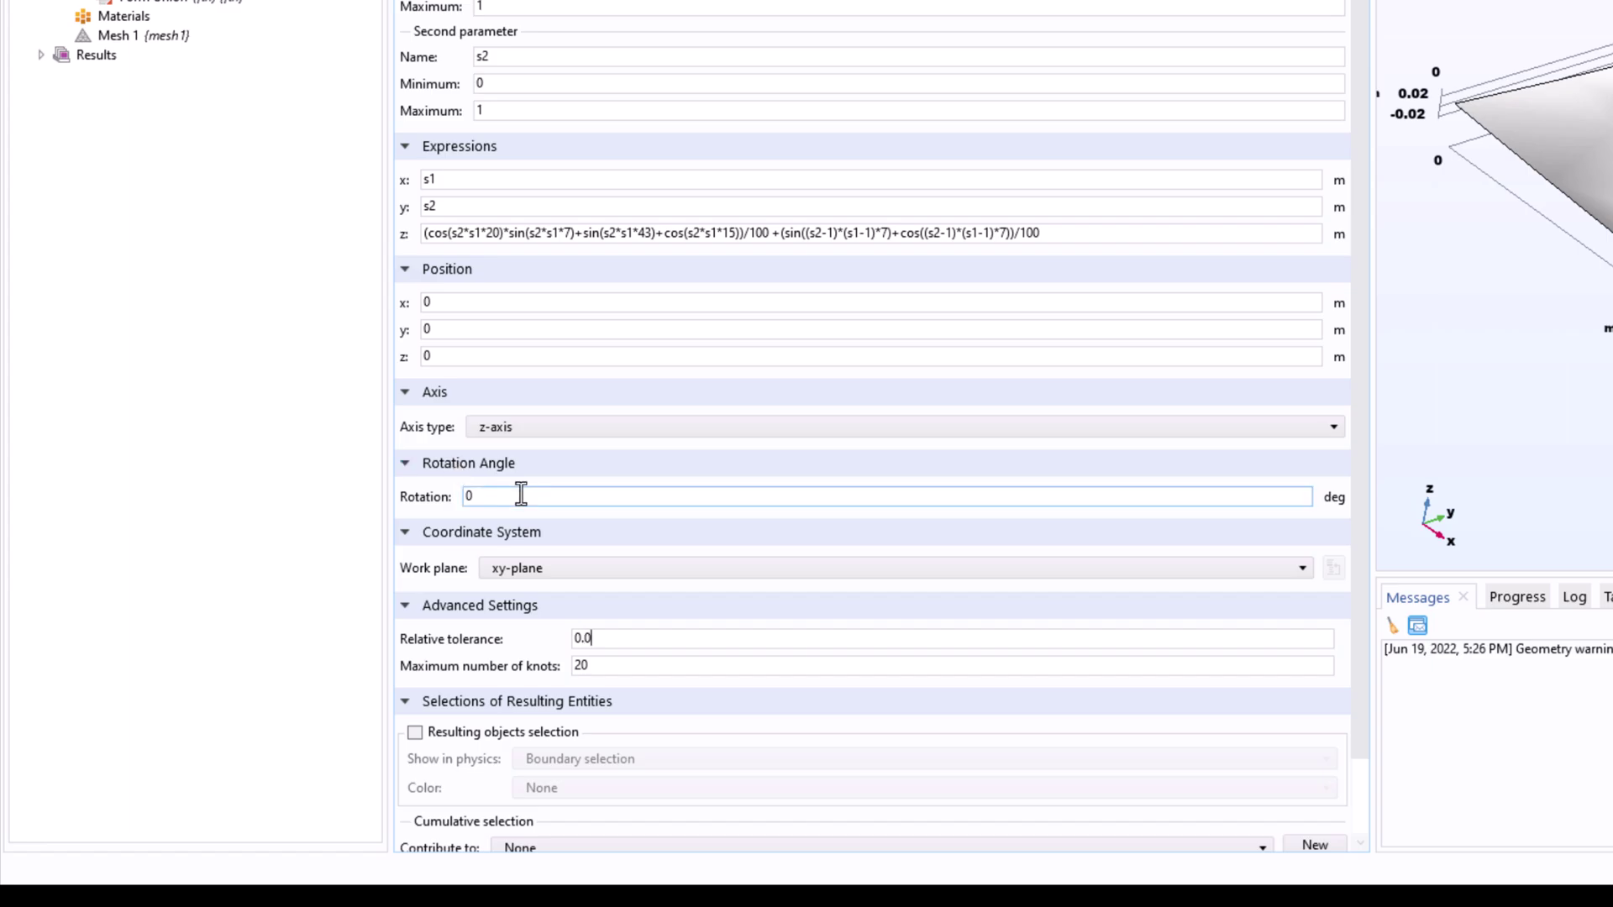
text(3)
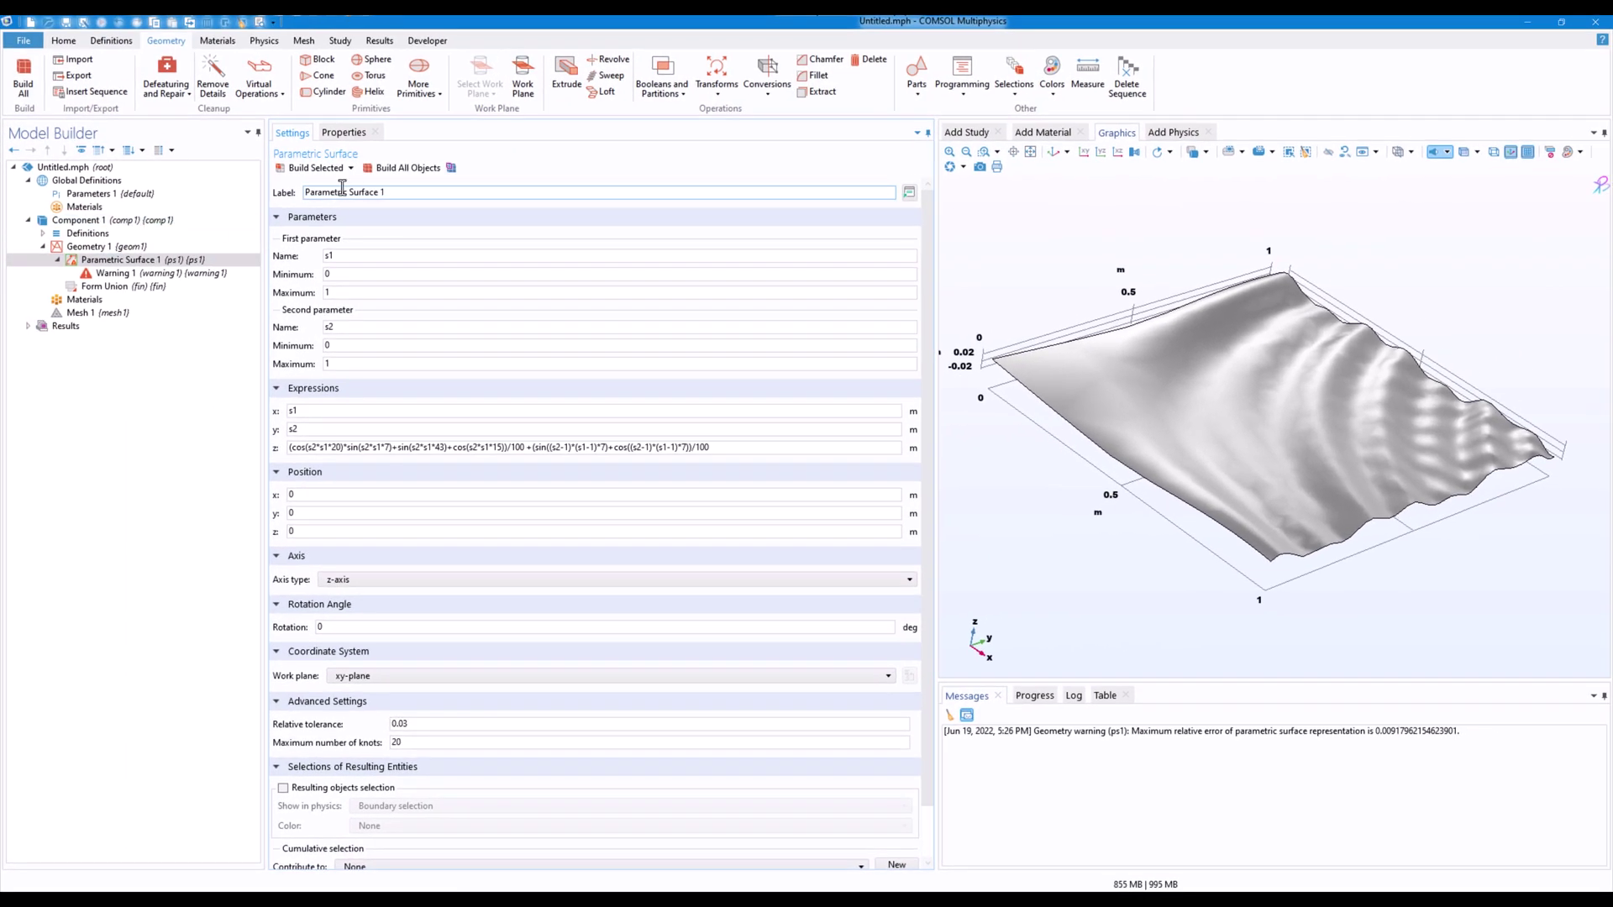
click(420, 169)
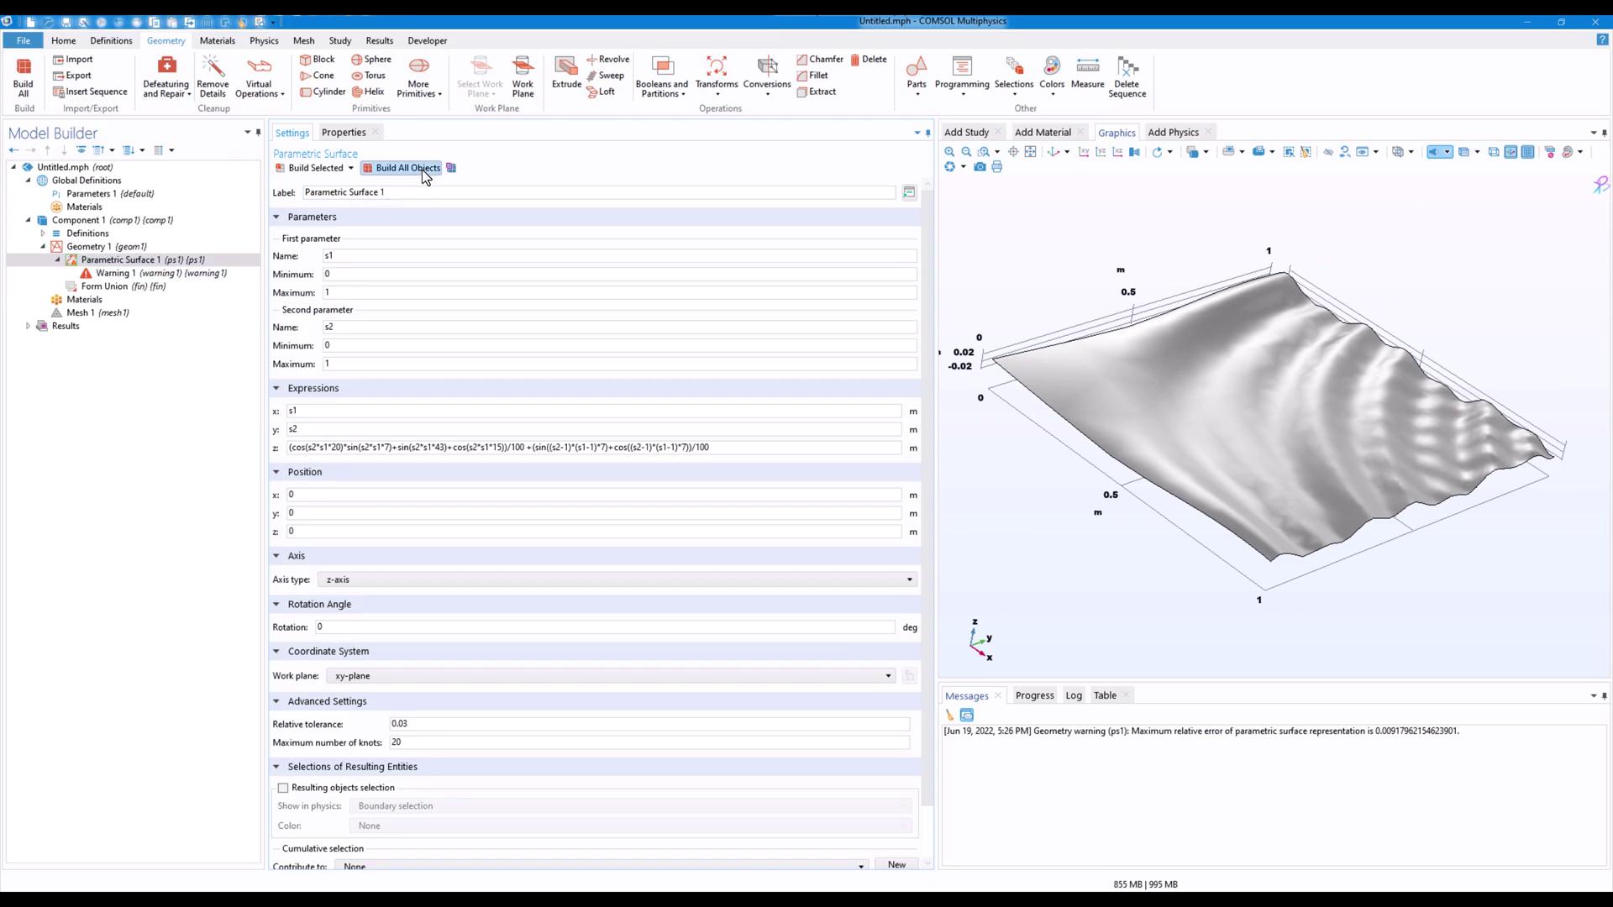
drag(1089, 501, 1178, 552)
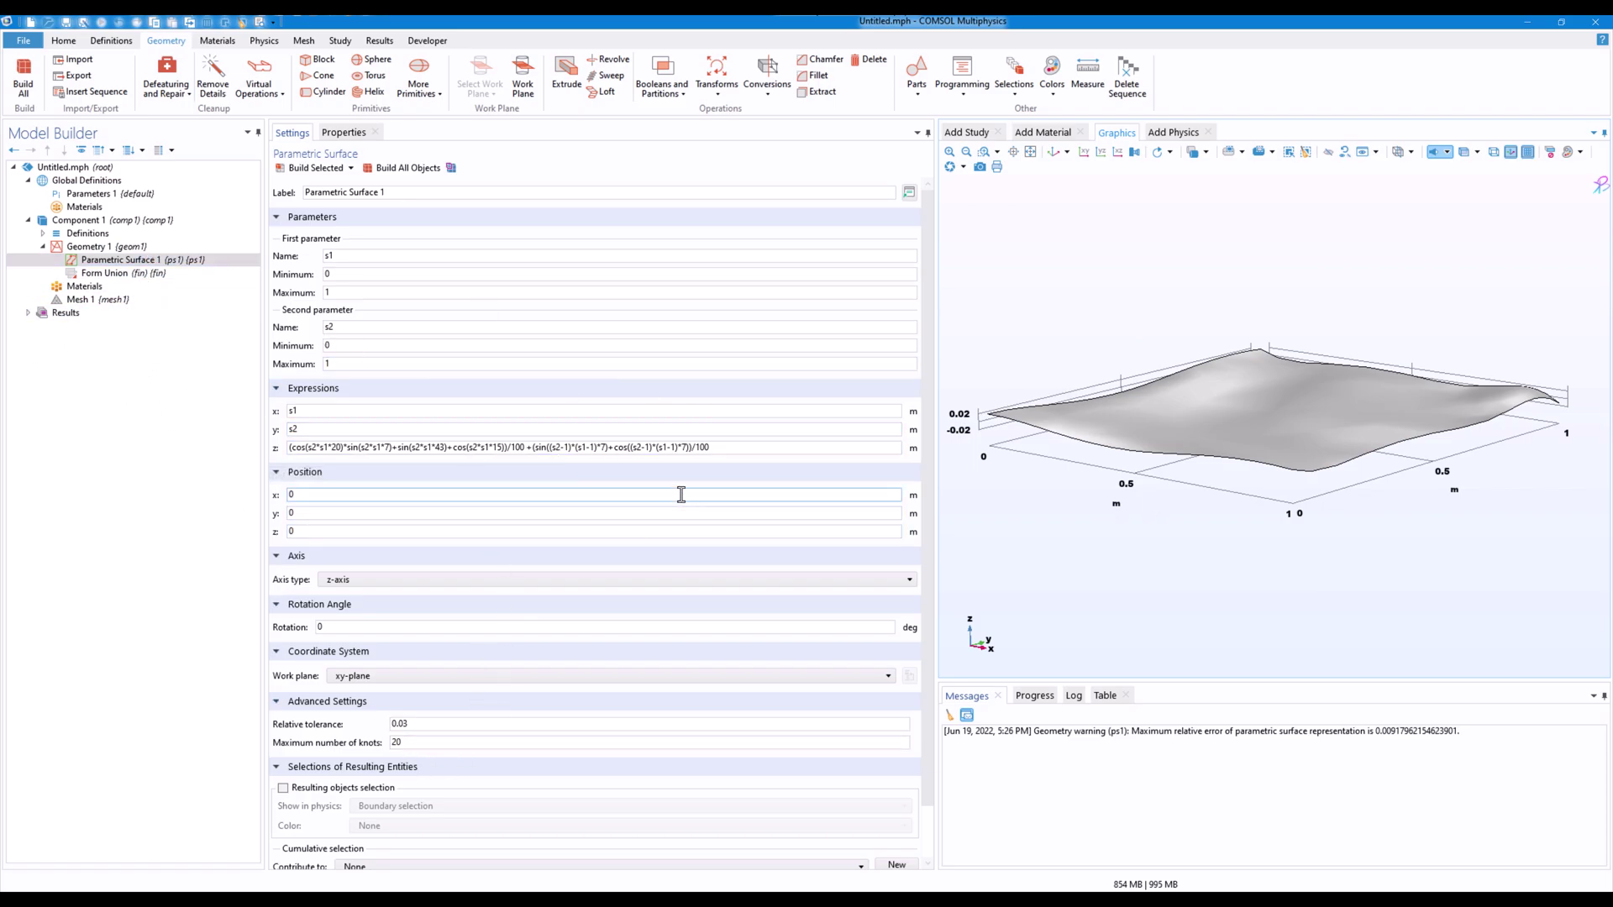
Try a factor of 70 and a divisor of 30 in the z expression, rebuilding each time.
click(686, 448)
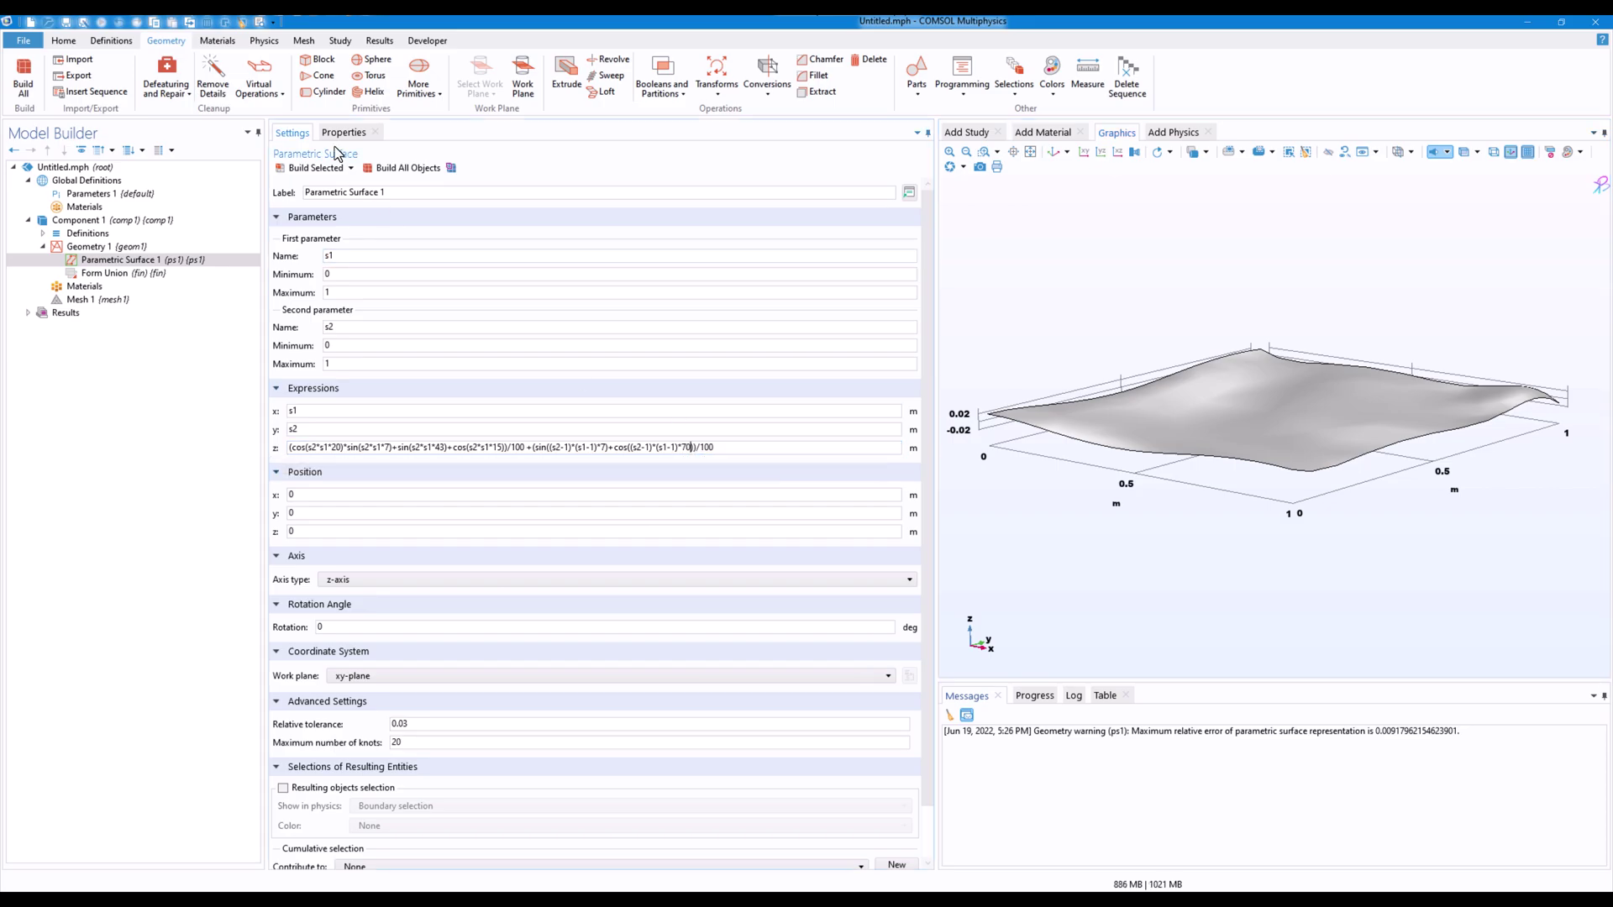
click(383, 168)
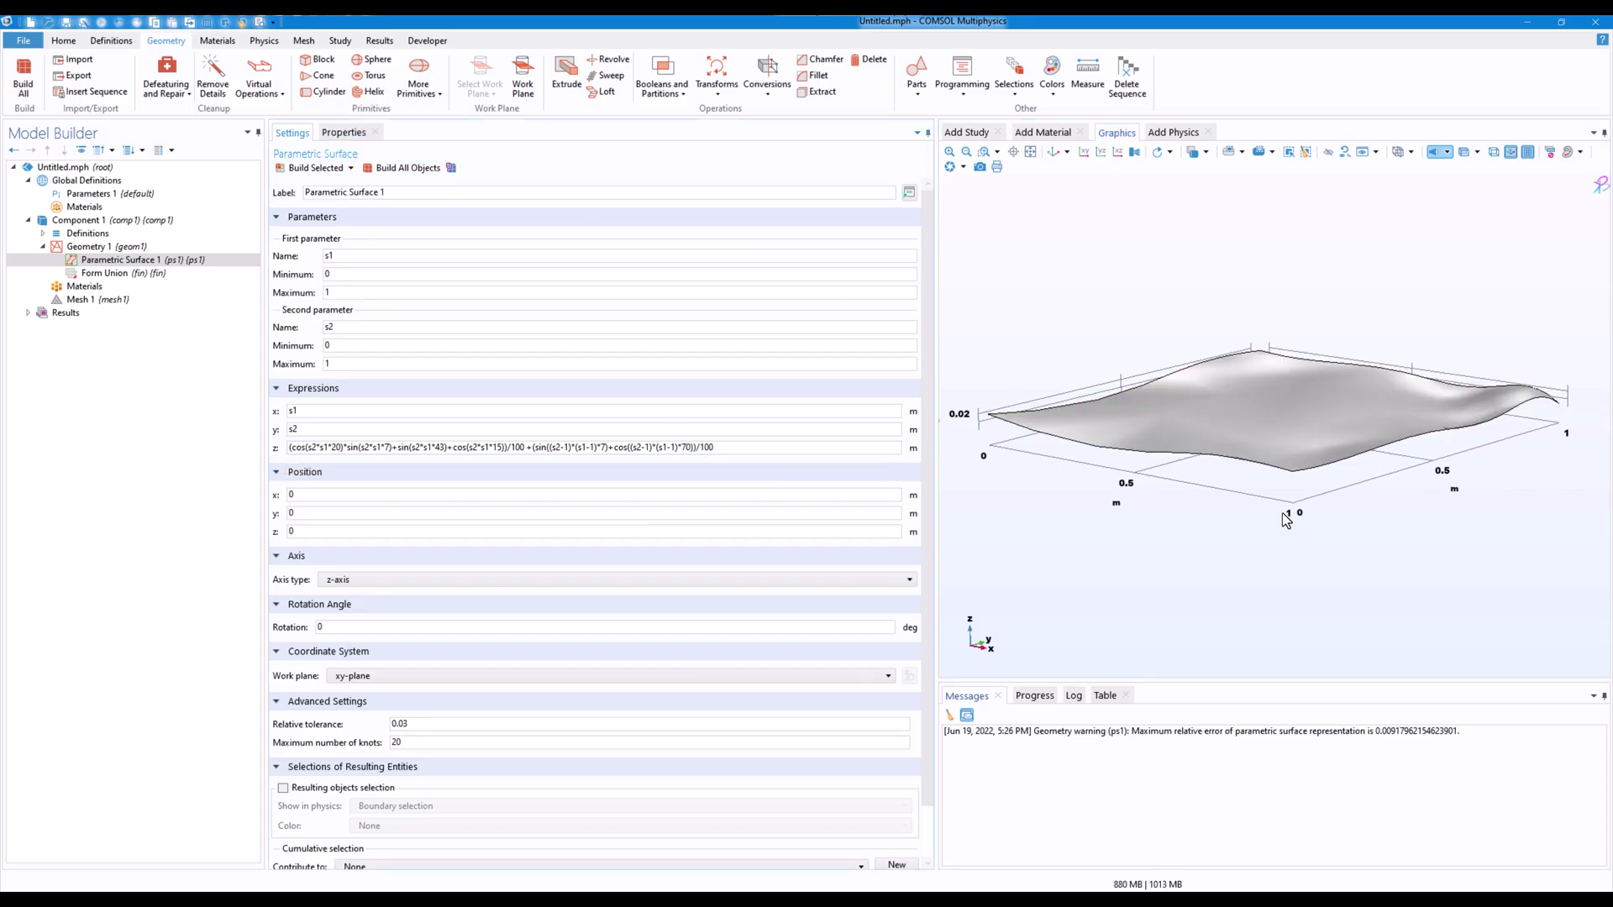
drag(1285, 496, 1224, 432)
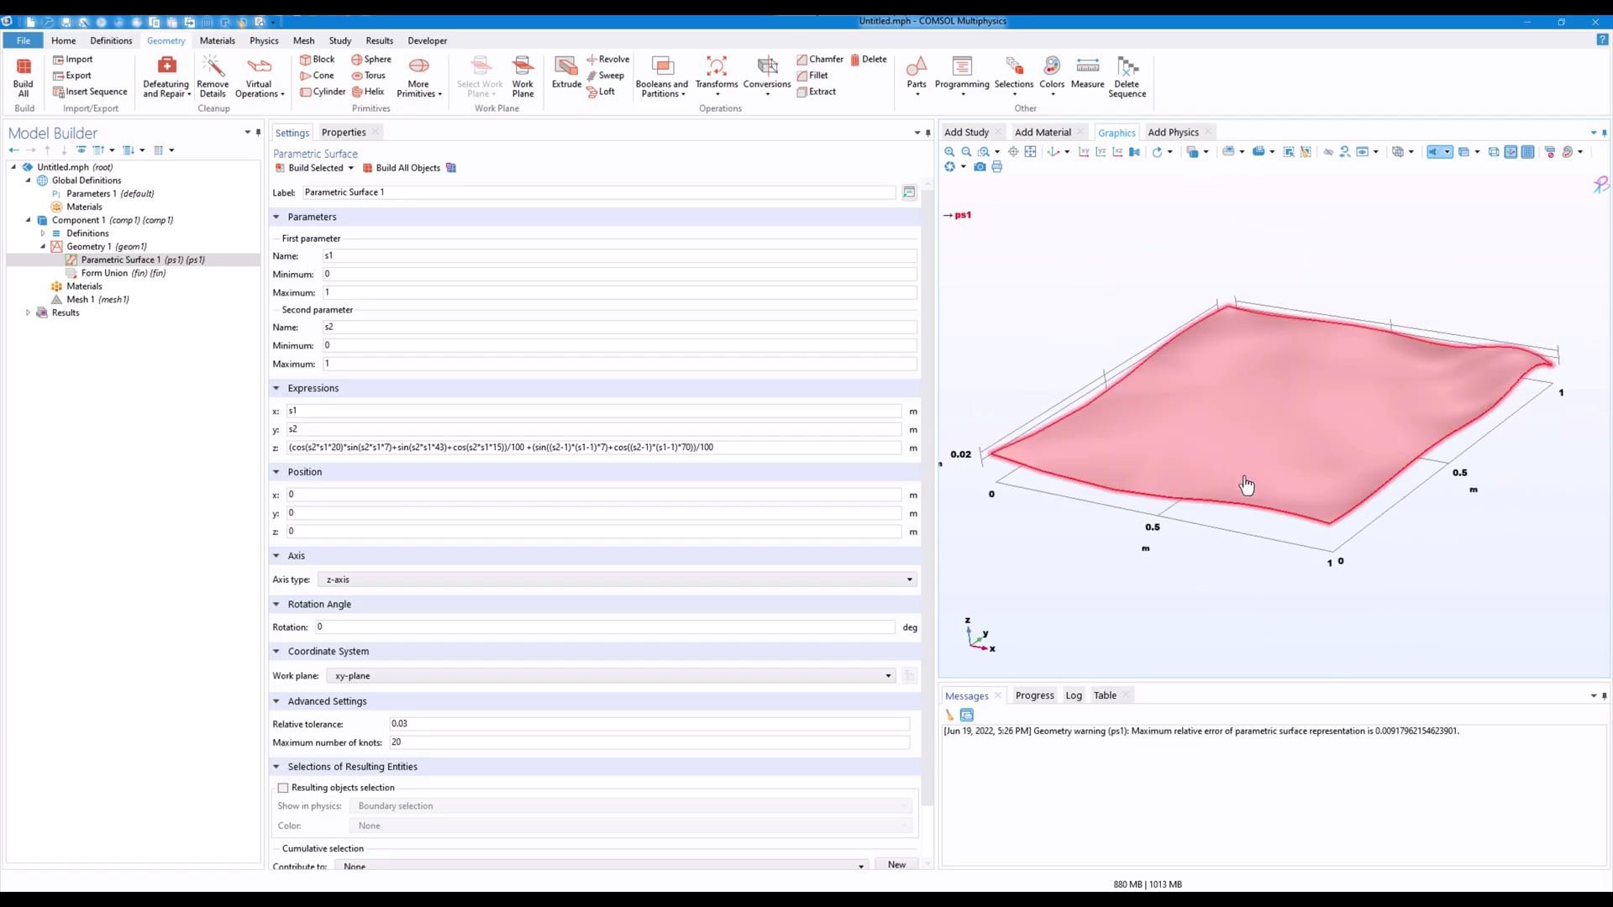
double_click(496, 447)
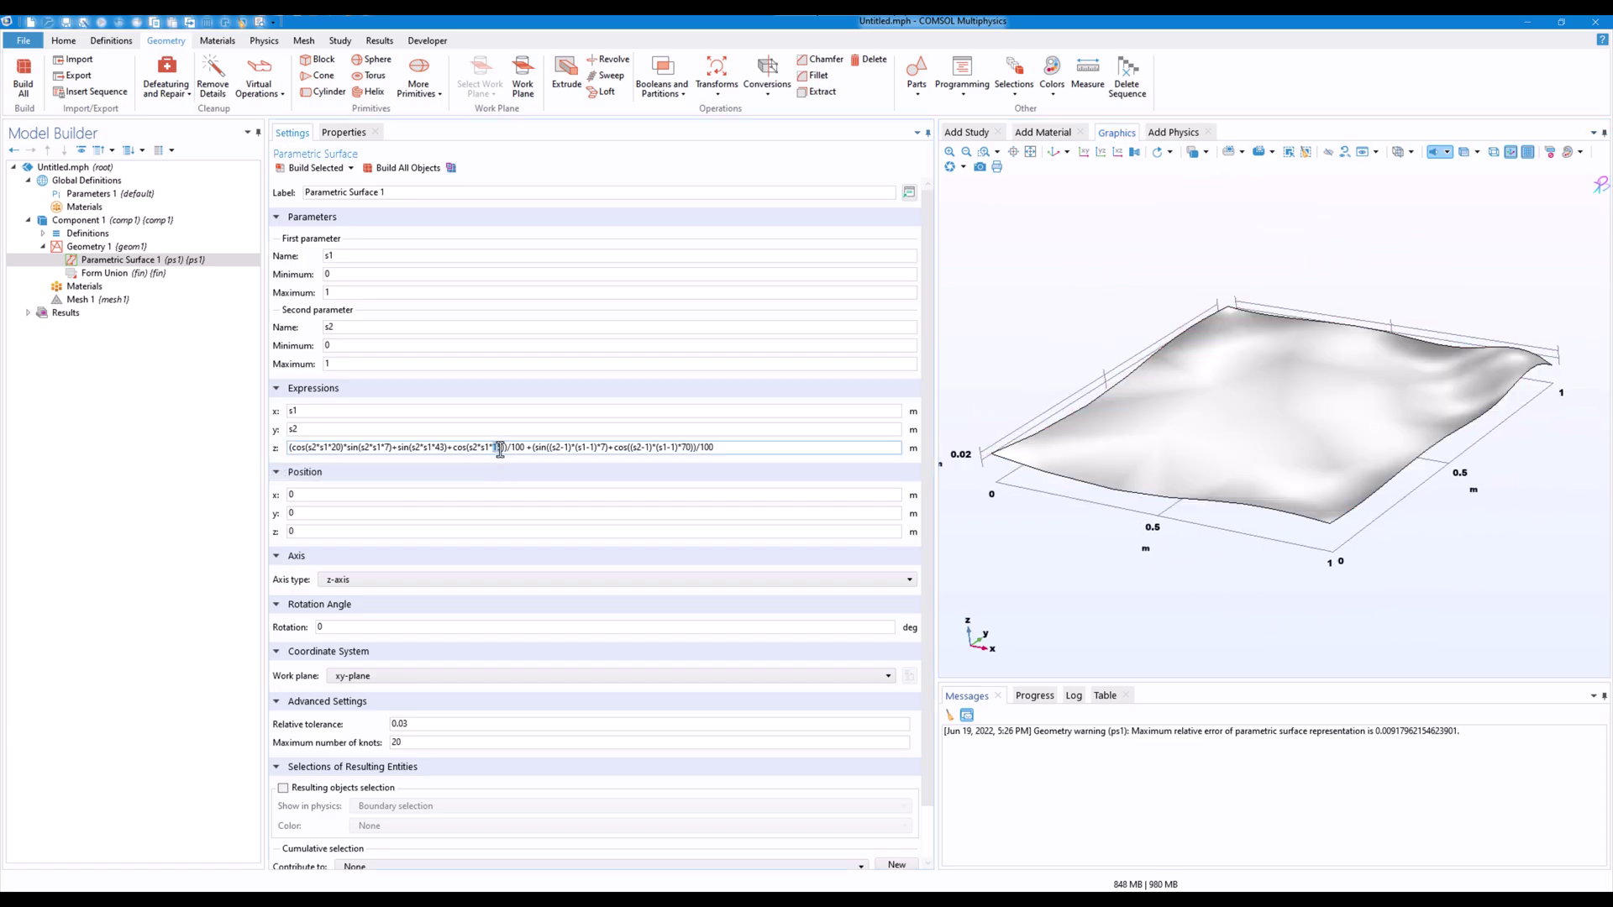
text(70)
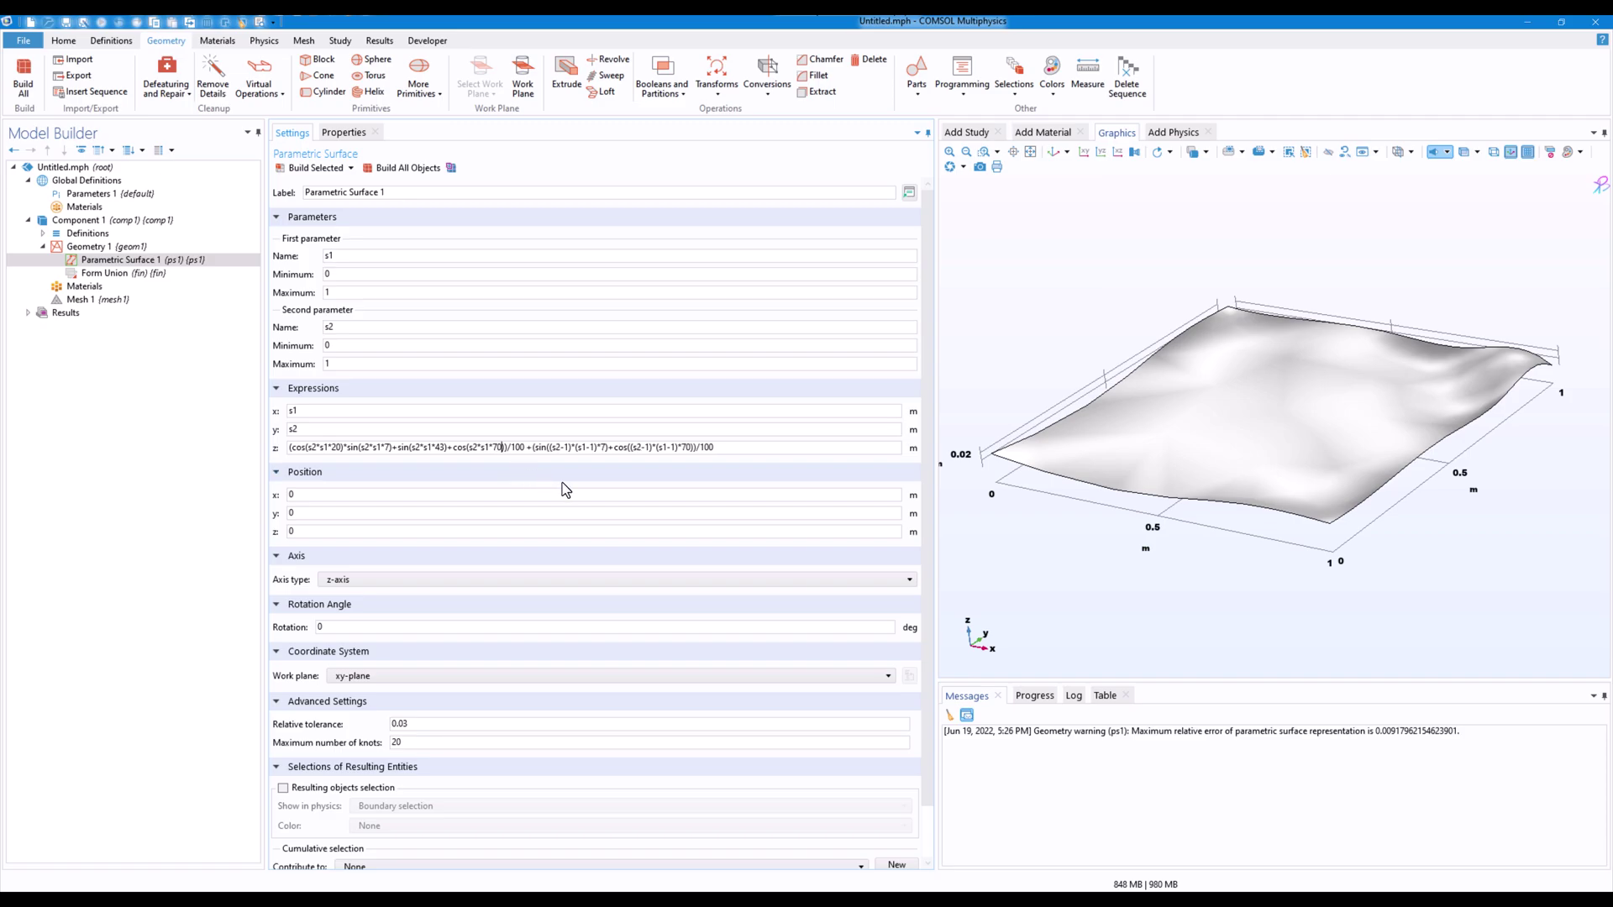
click(314, 168)
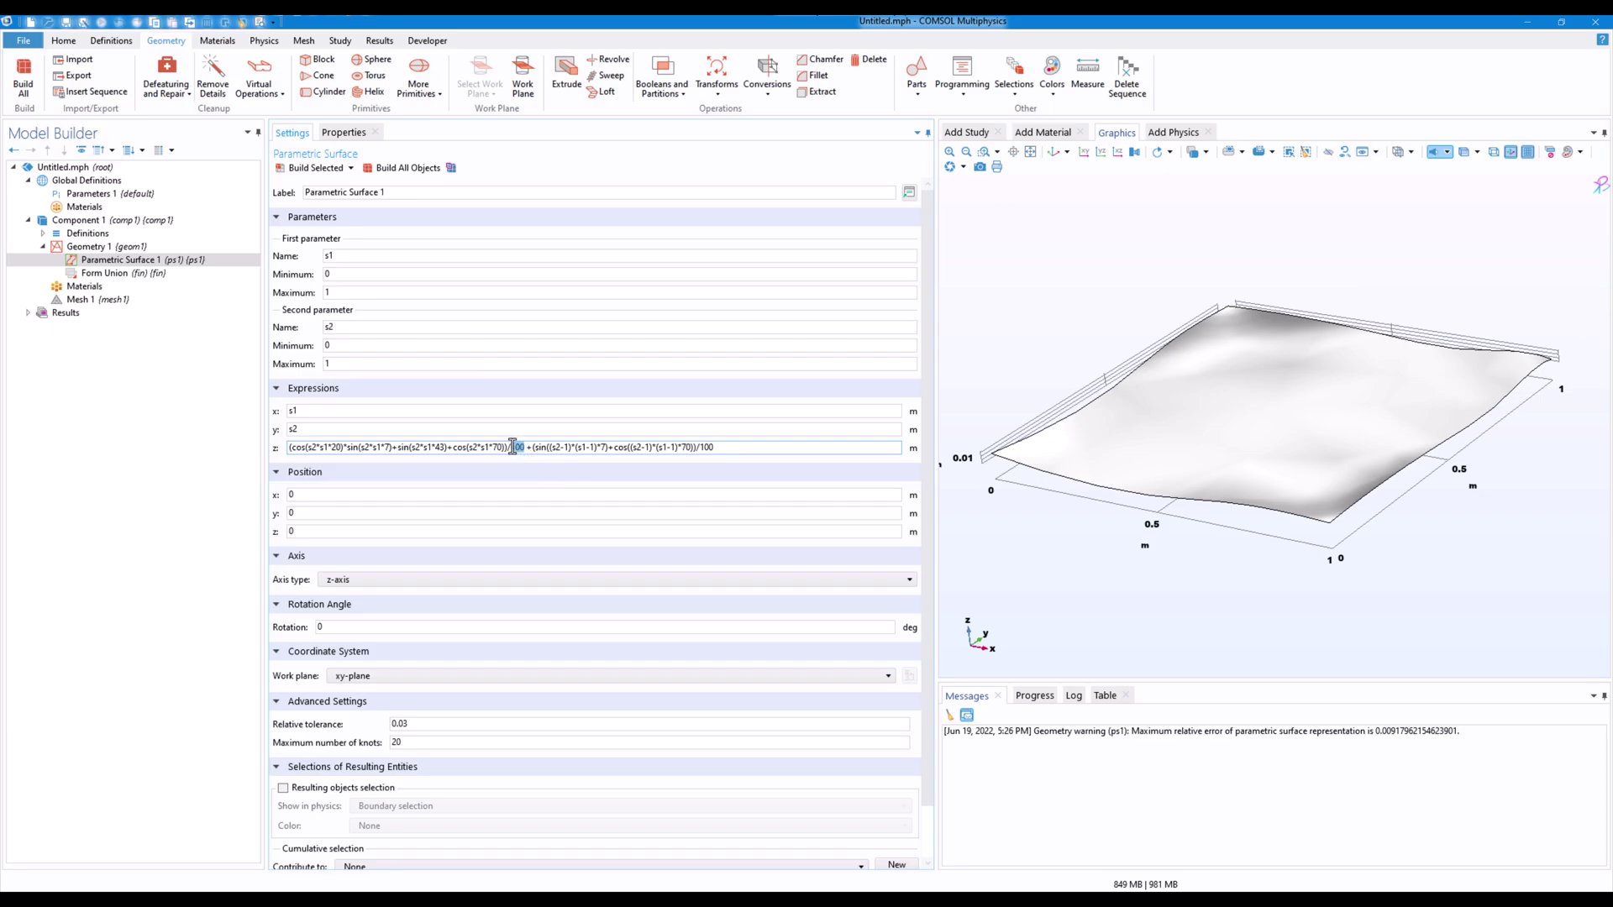
text(30)
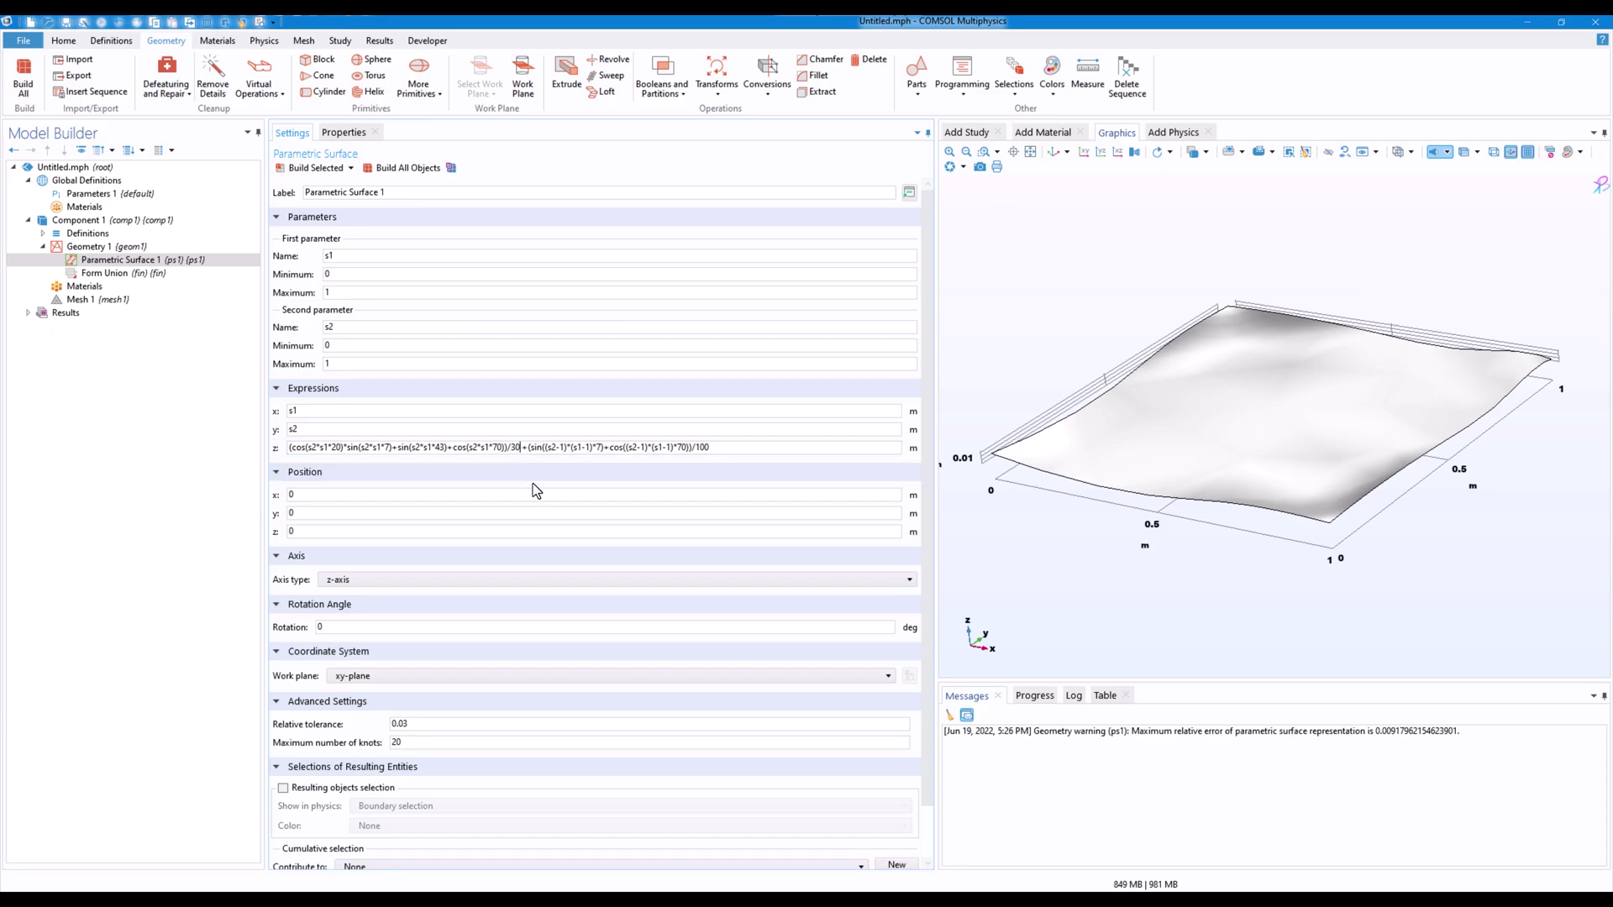
click(319, 168)
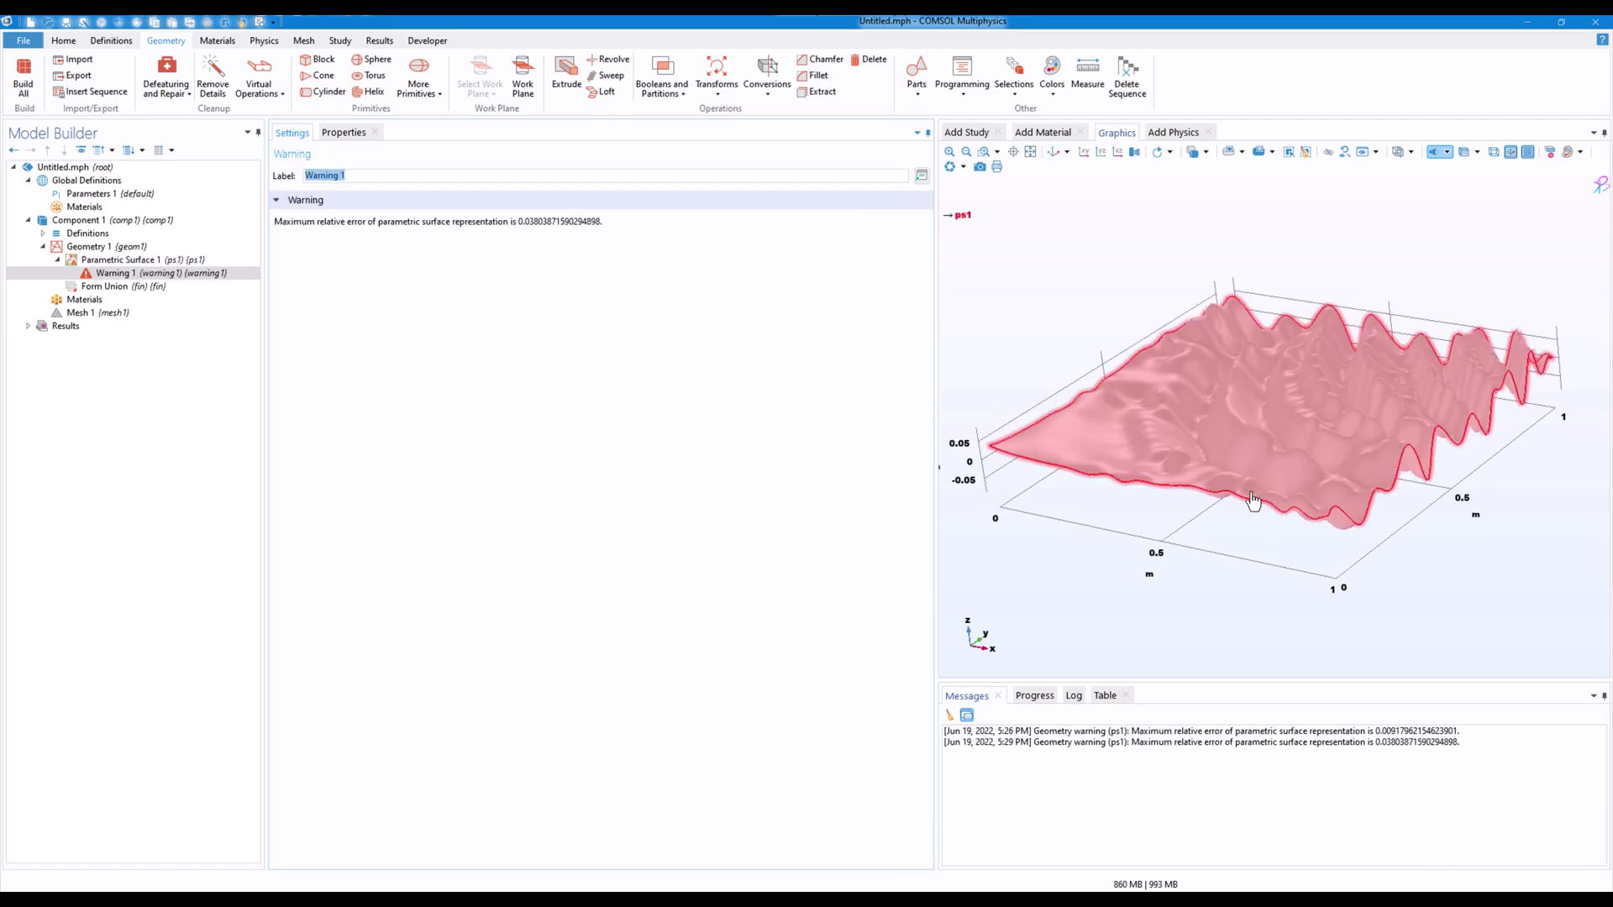
drag(1280, 506, 1176, 437)
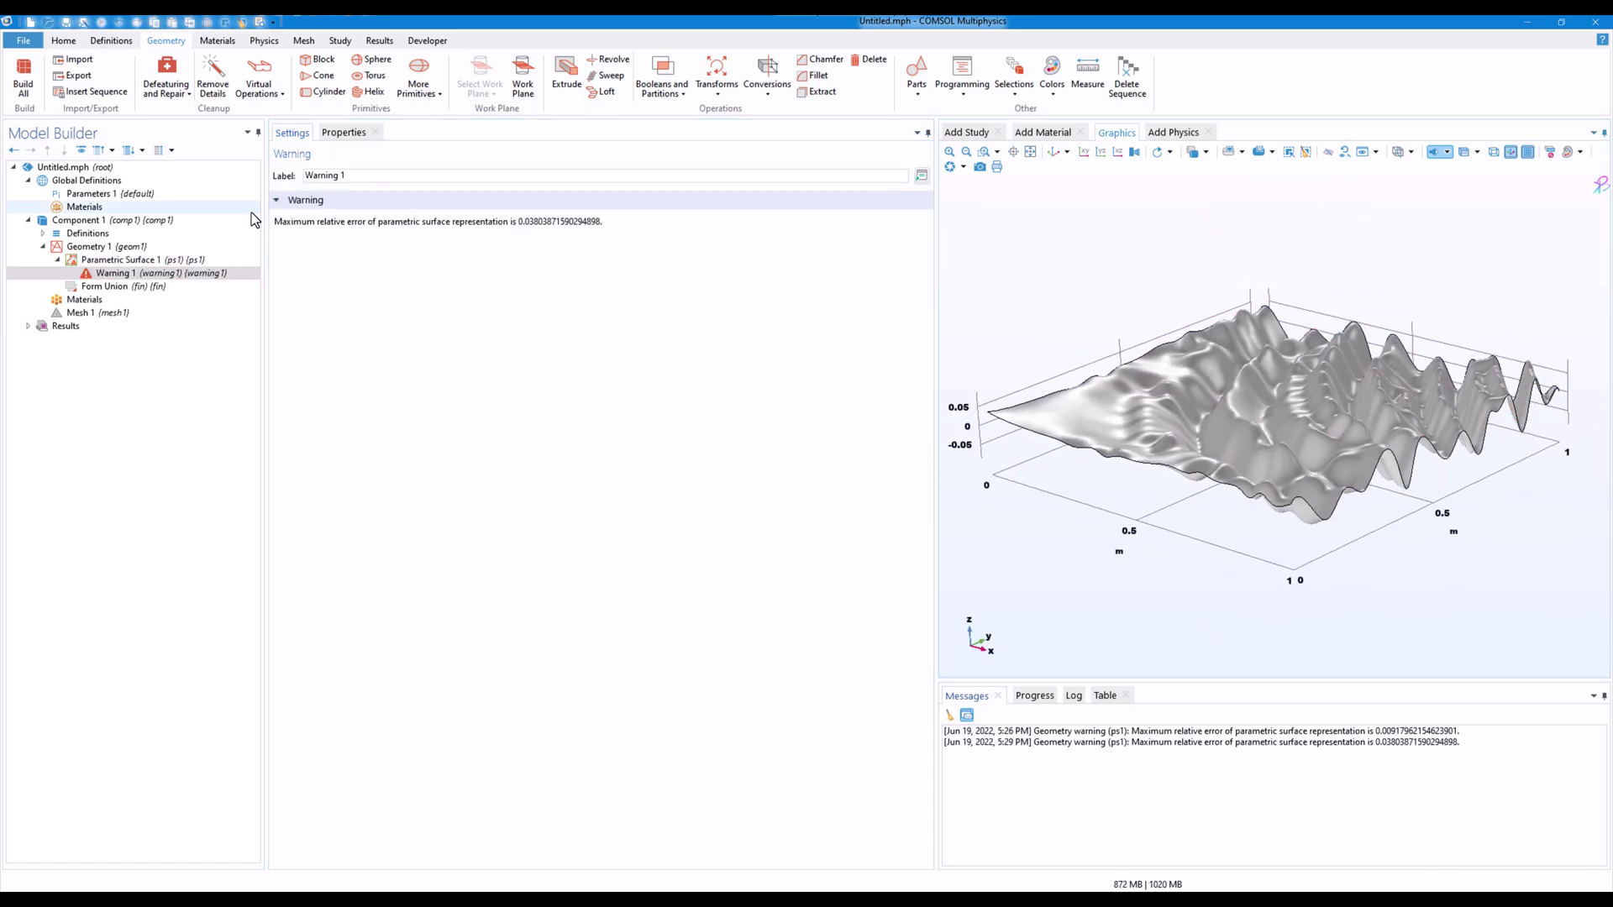
Set the first term's divisor to 50, then 60, and rebuild the rougher surface.
click(158, 262)
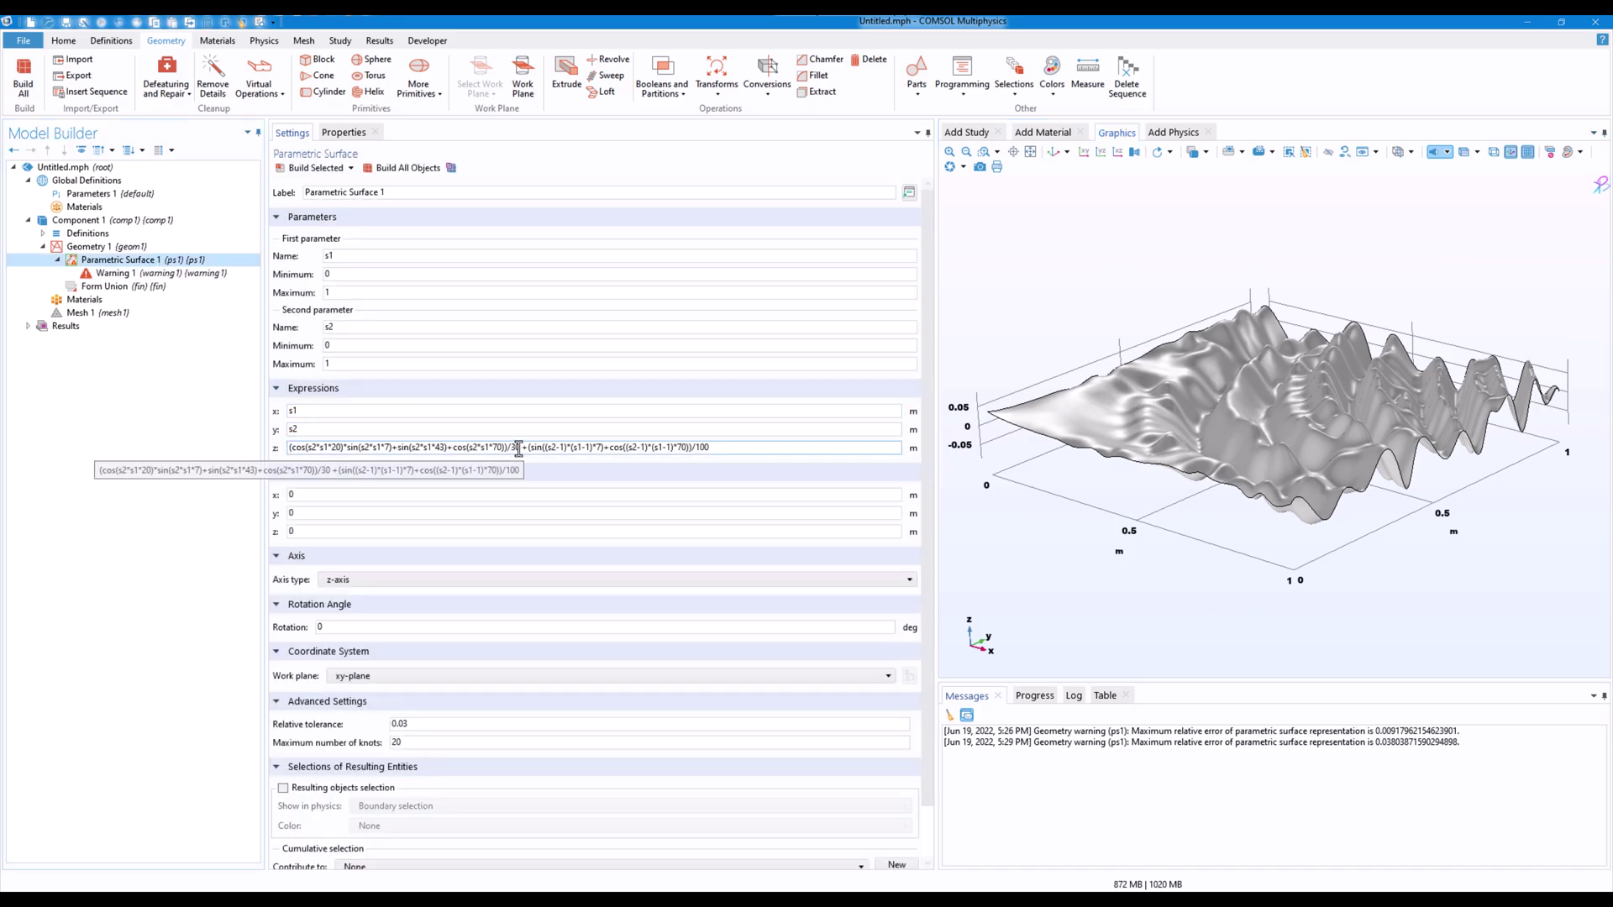
click(513, 448)
key(Delete)
text(5)
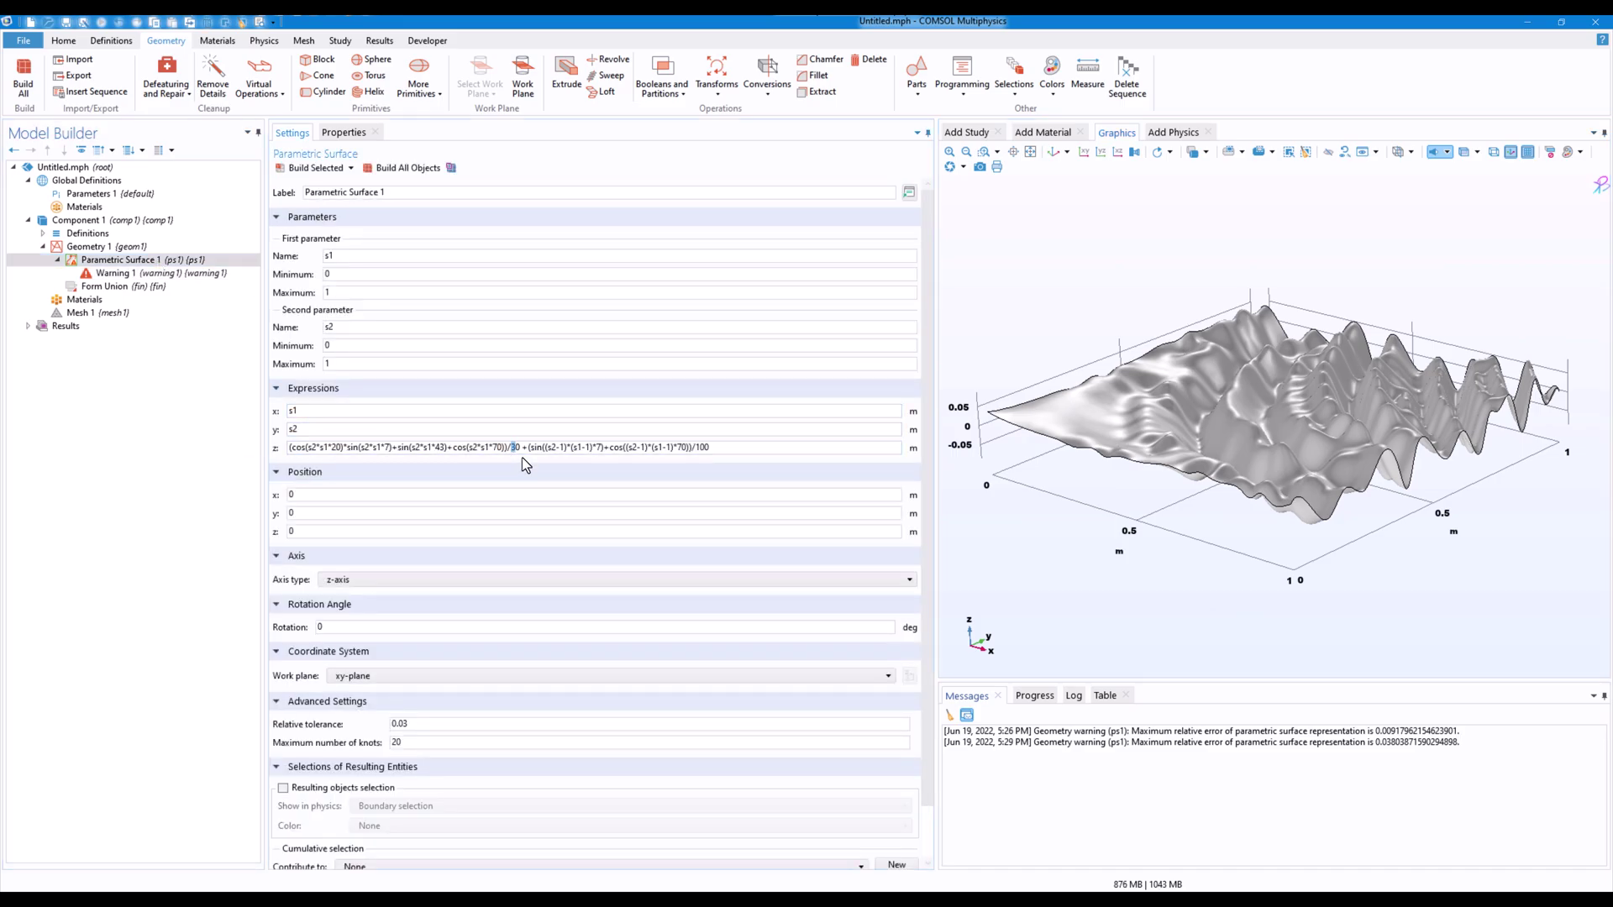
click(316, 167)
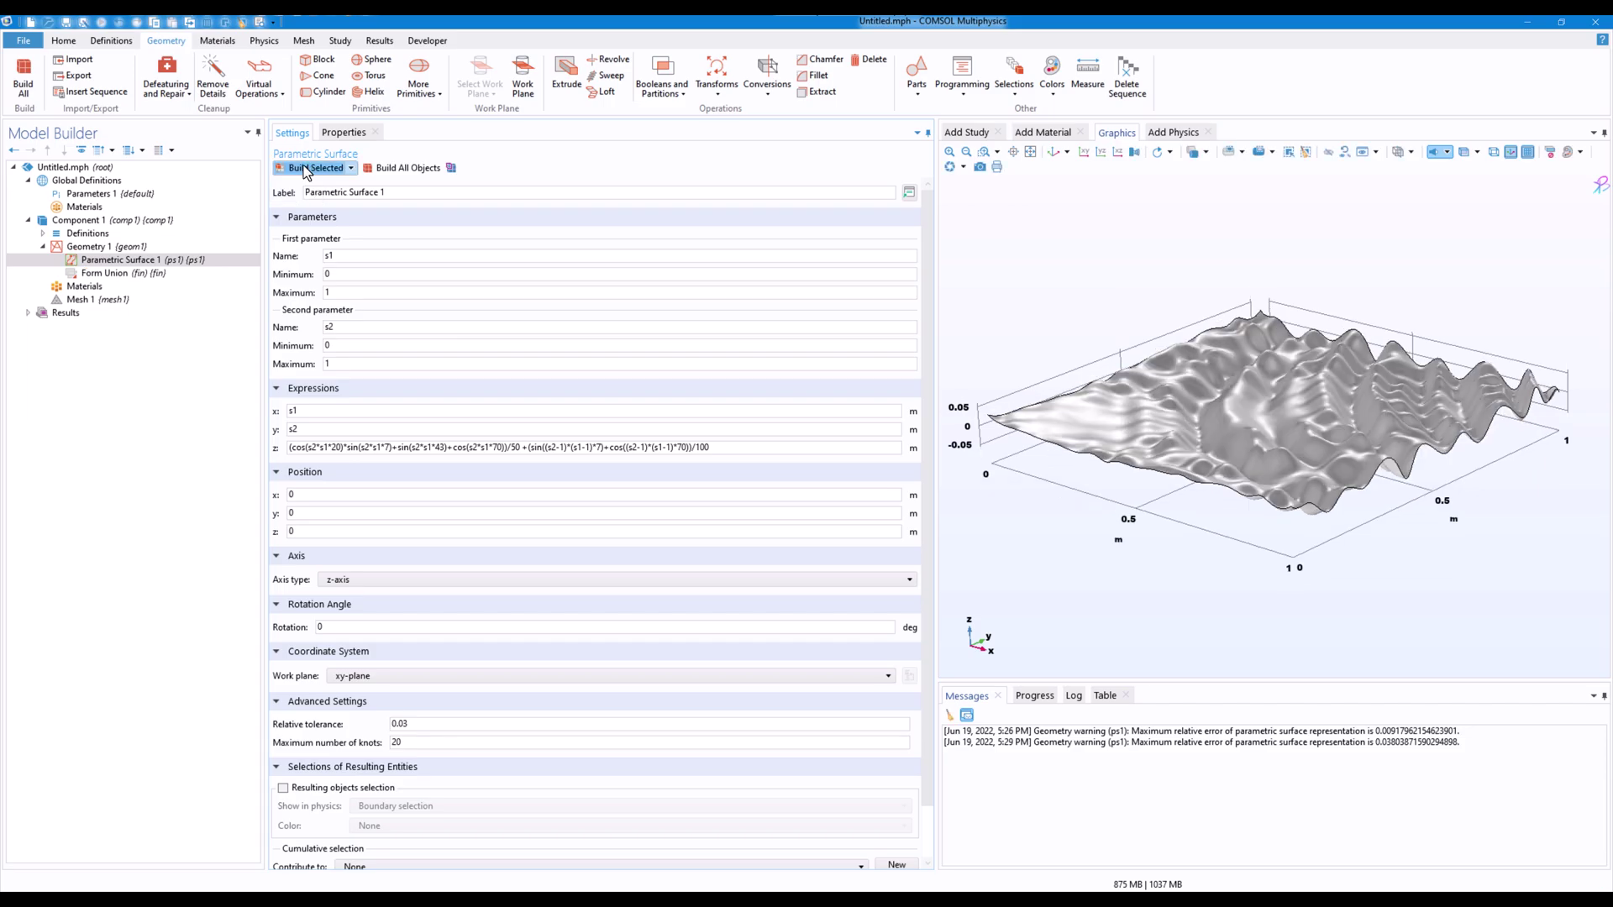
drag(509, 448, 518, 456)
text(6)
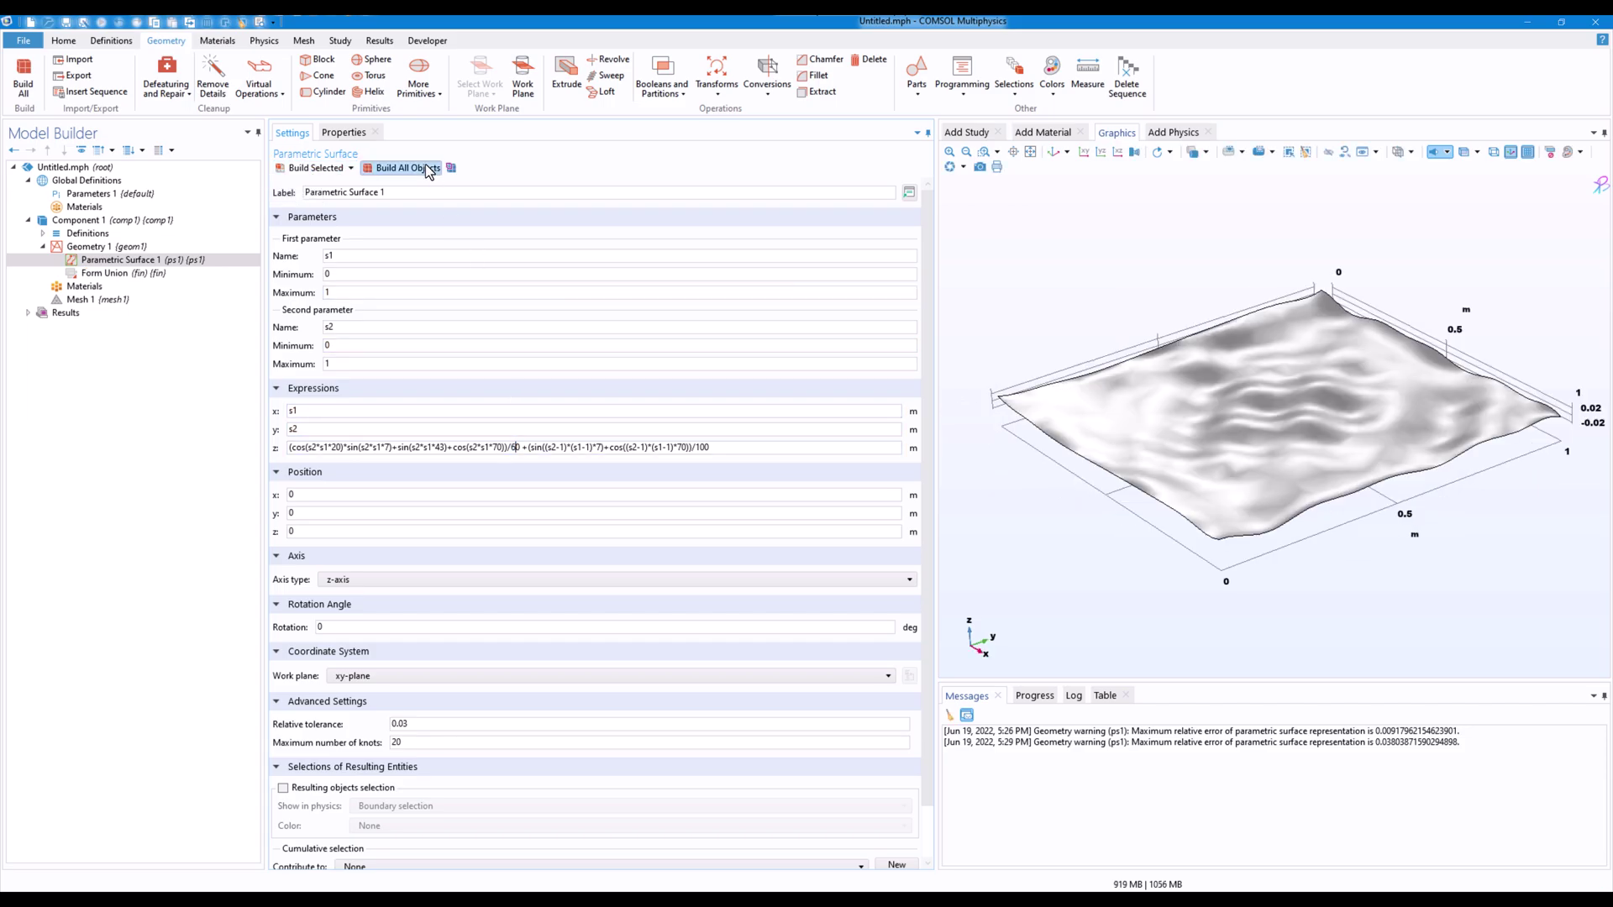
click(404, 167)
drag(1084, 437, 1188, 461)
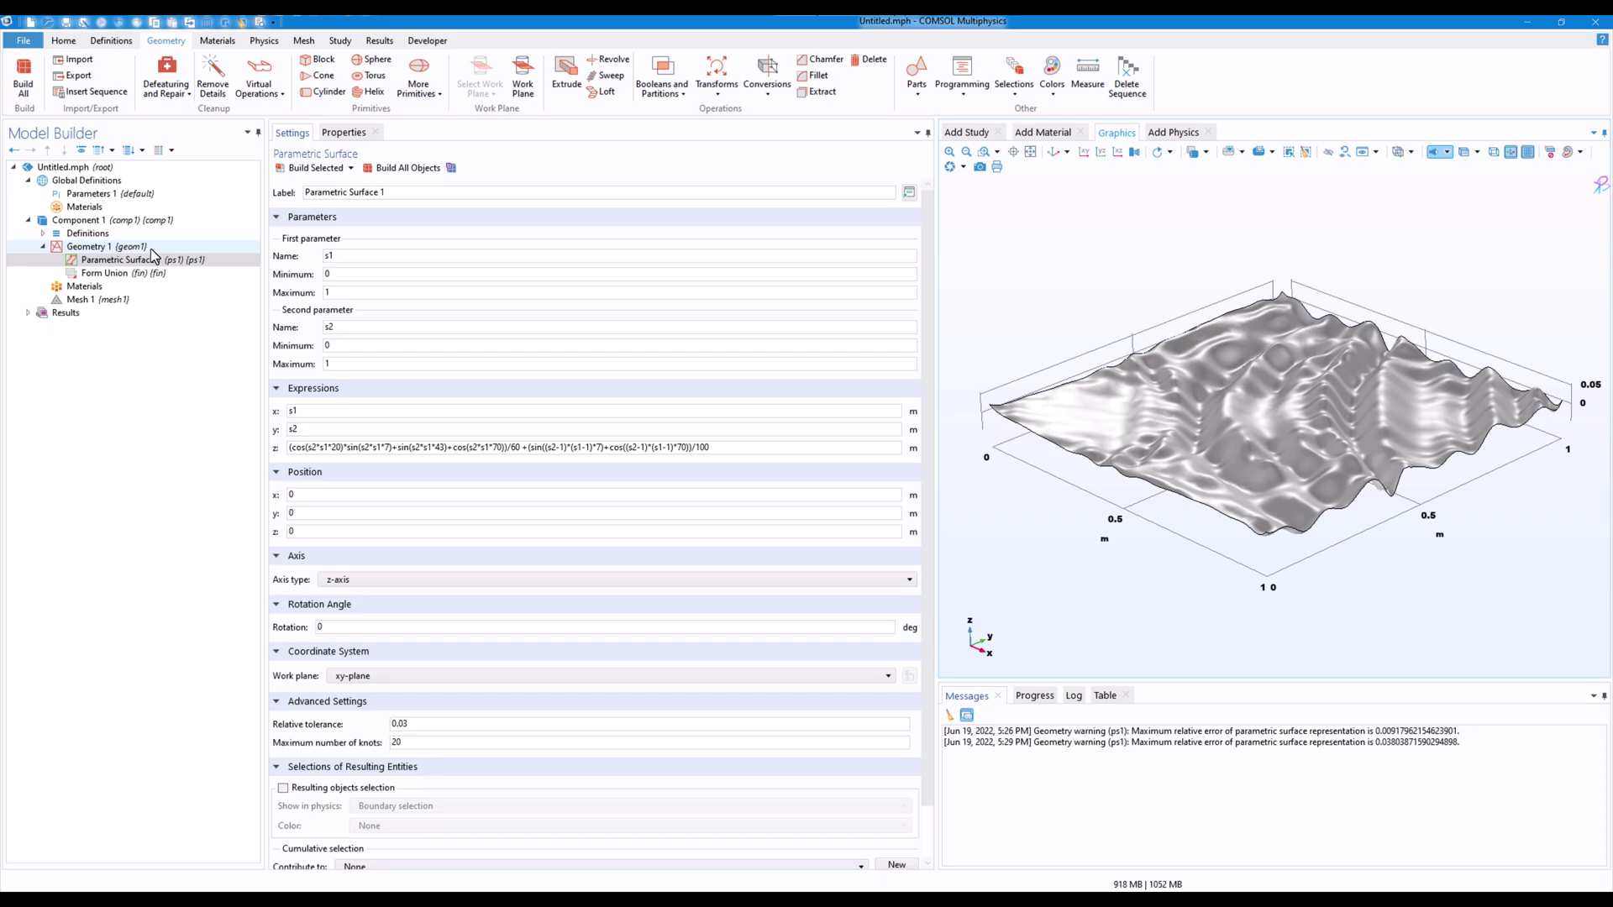
Add a 1 × 1 × 0.1 m block and build it.
click(130, 260)
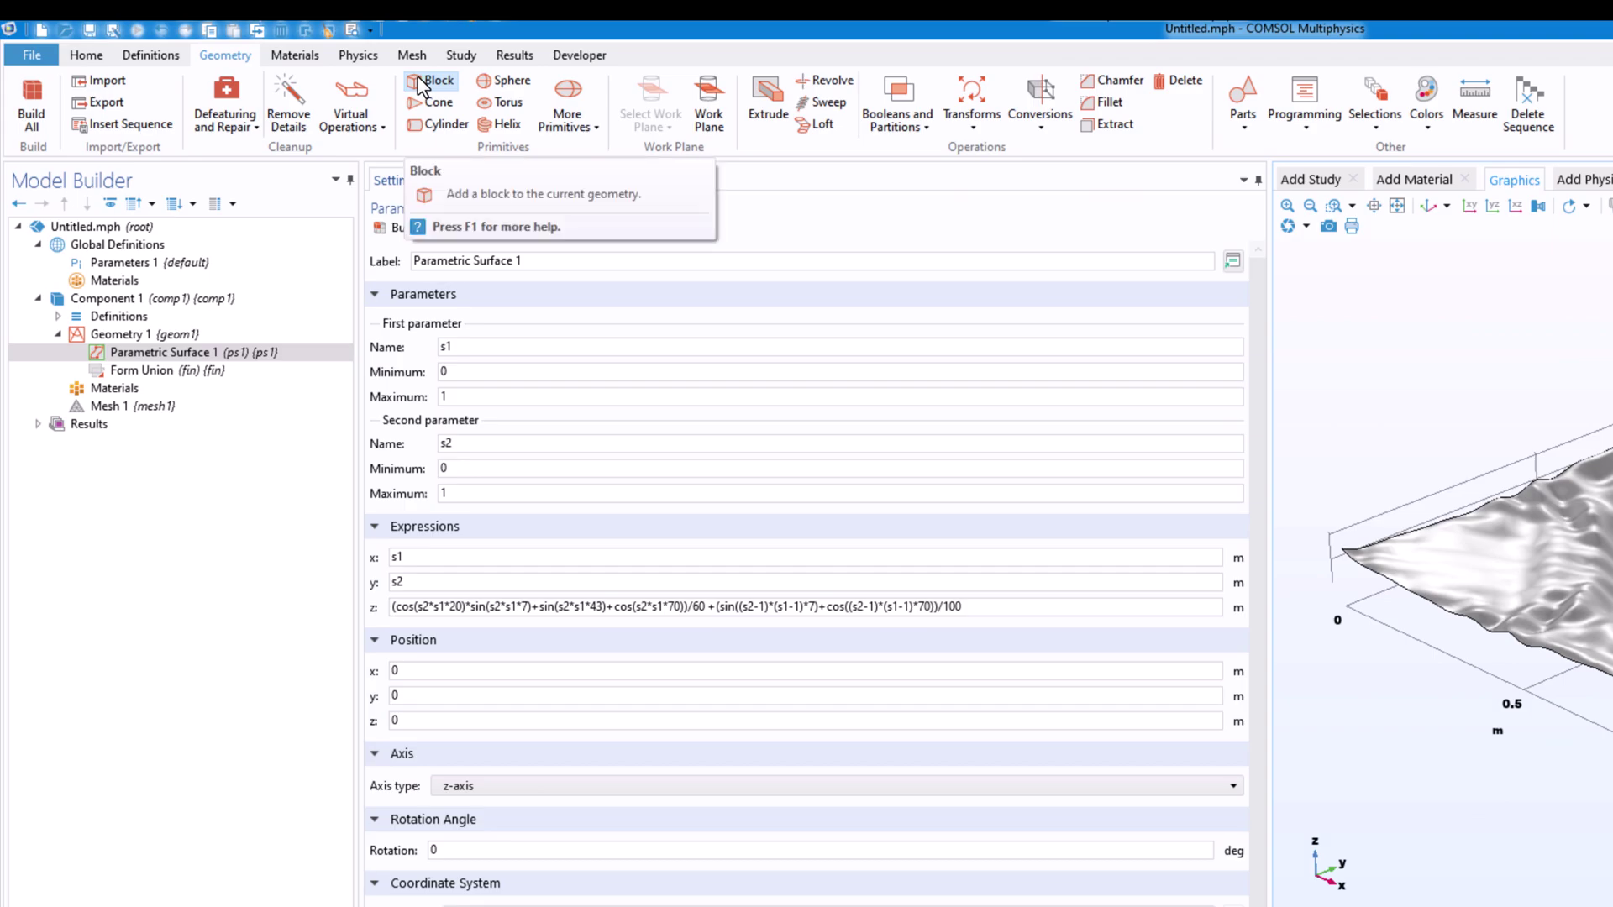
click(420, 84)
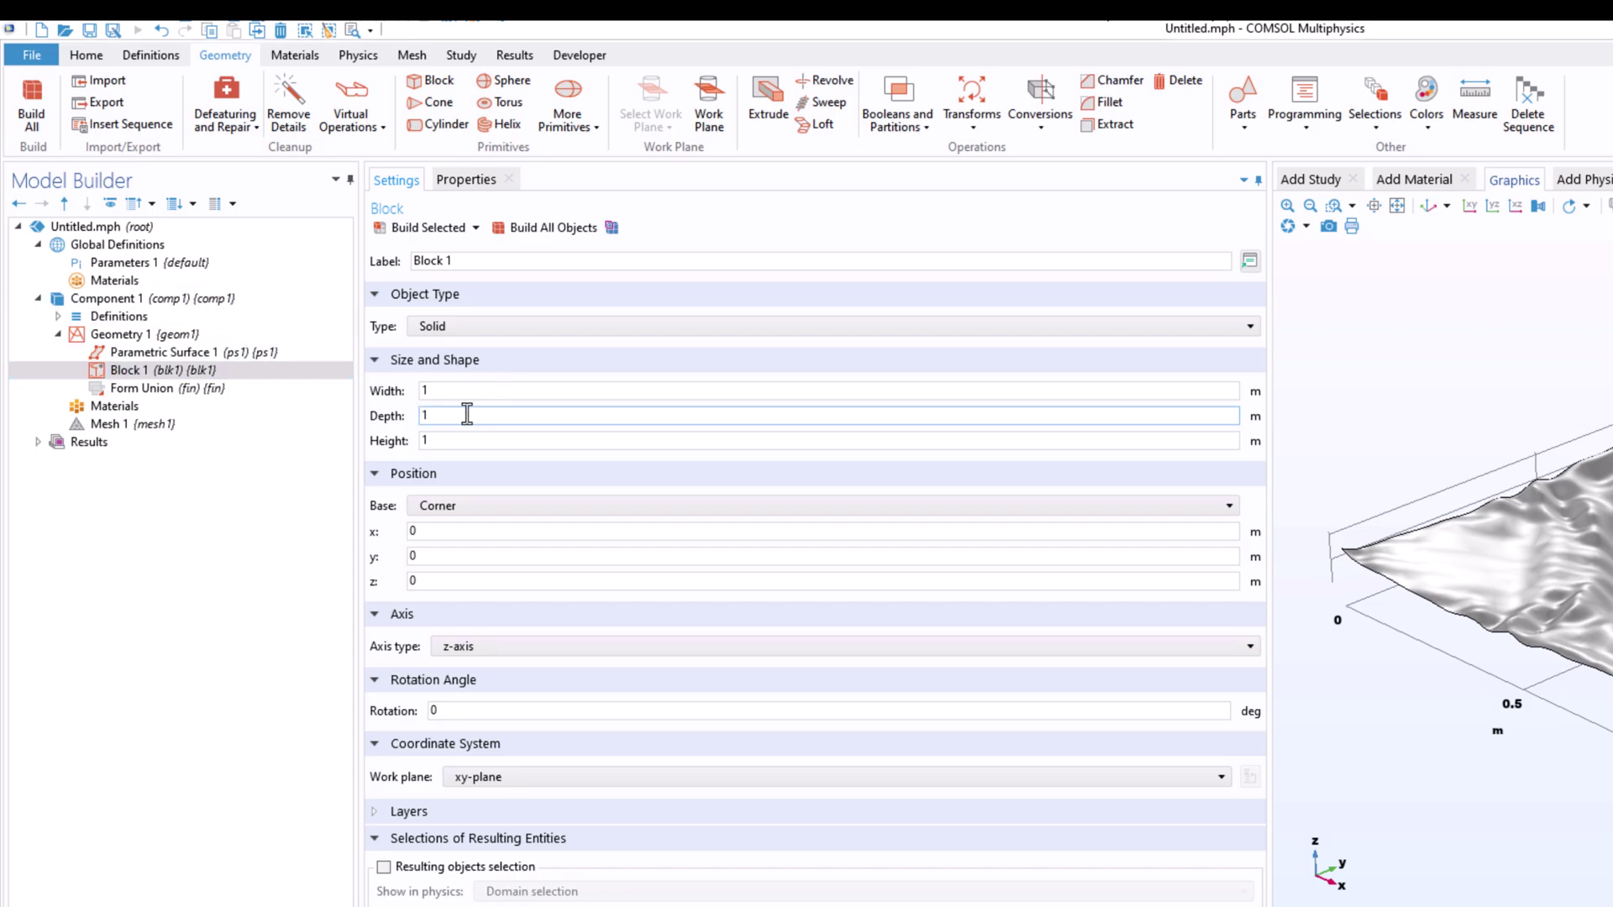
click(439, 398)
key(Tab)
click(429, 442)
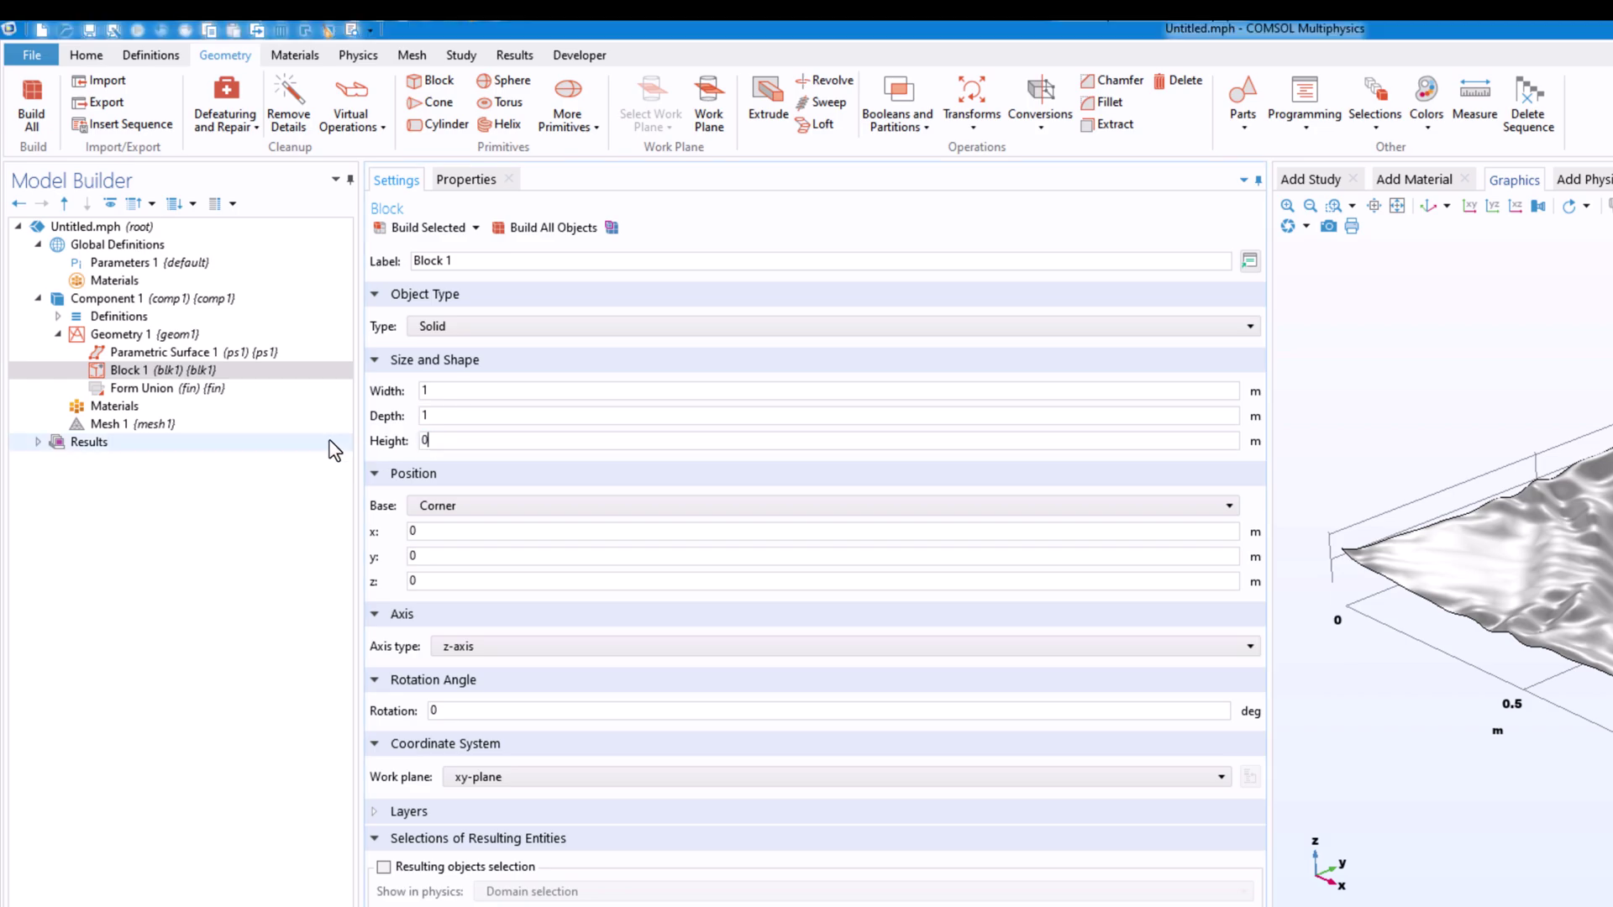
text(0.1)
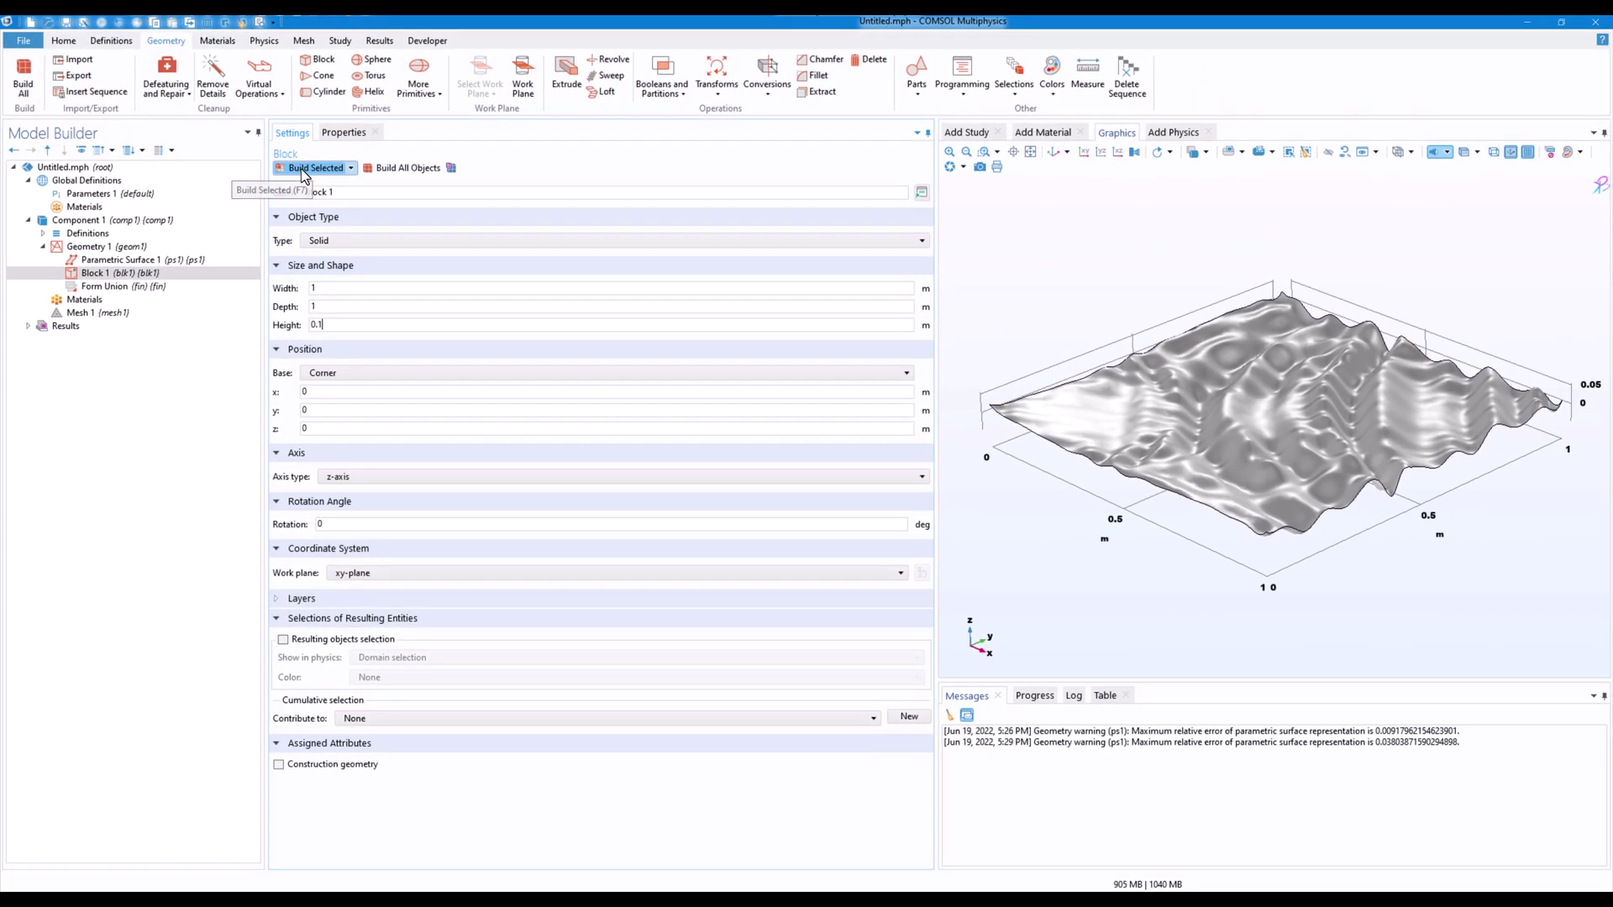
click(302, 170)
drag(1092, 538, 1257, 566)
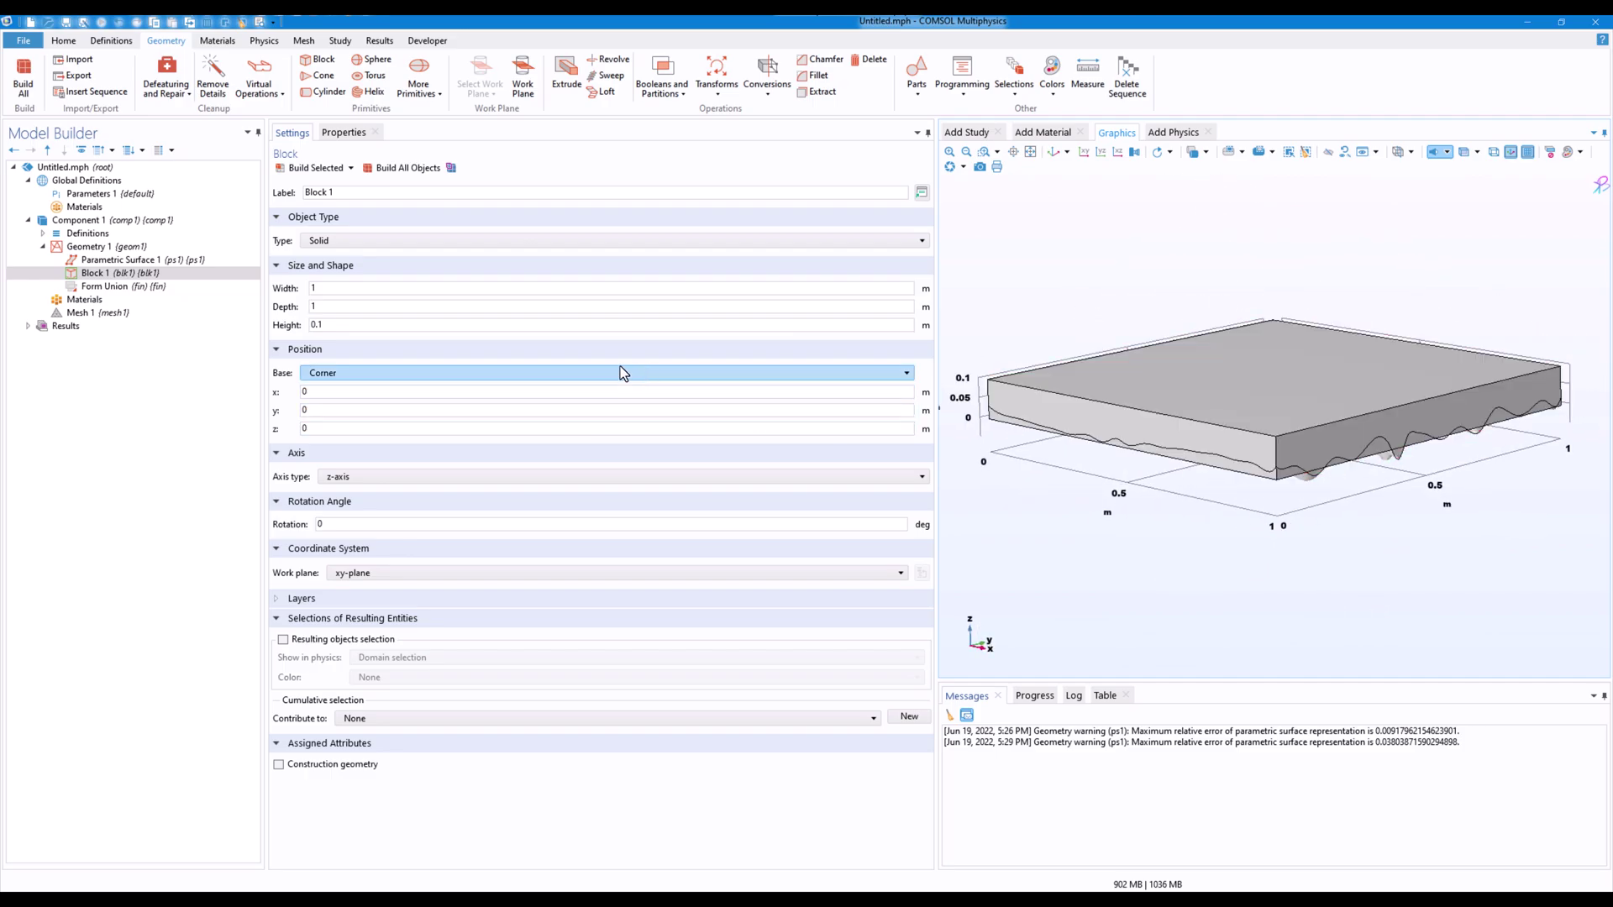
Raise the block to z = 0.05 and rebuild all objects.
click(330, 430)
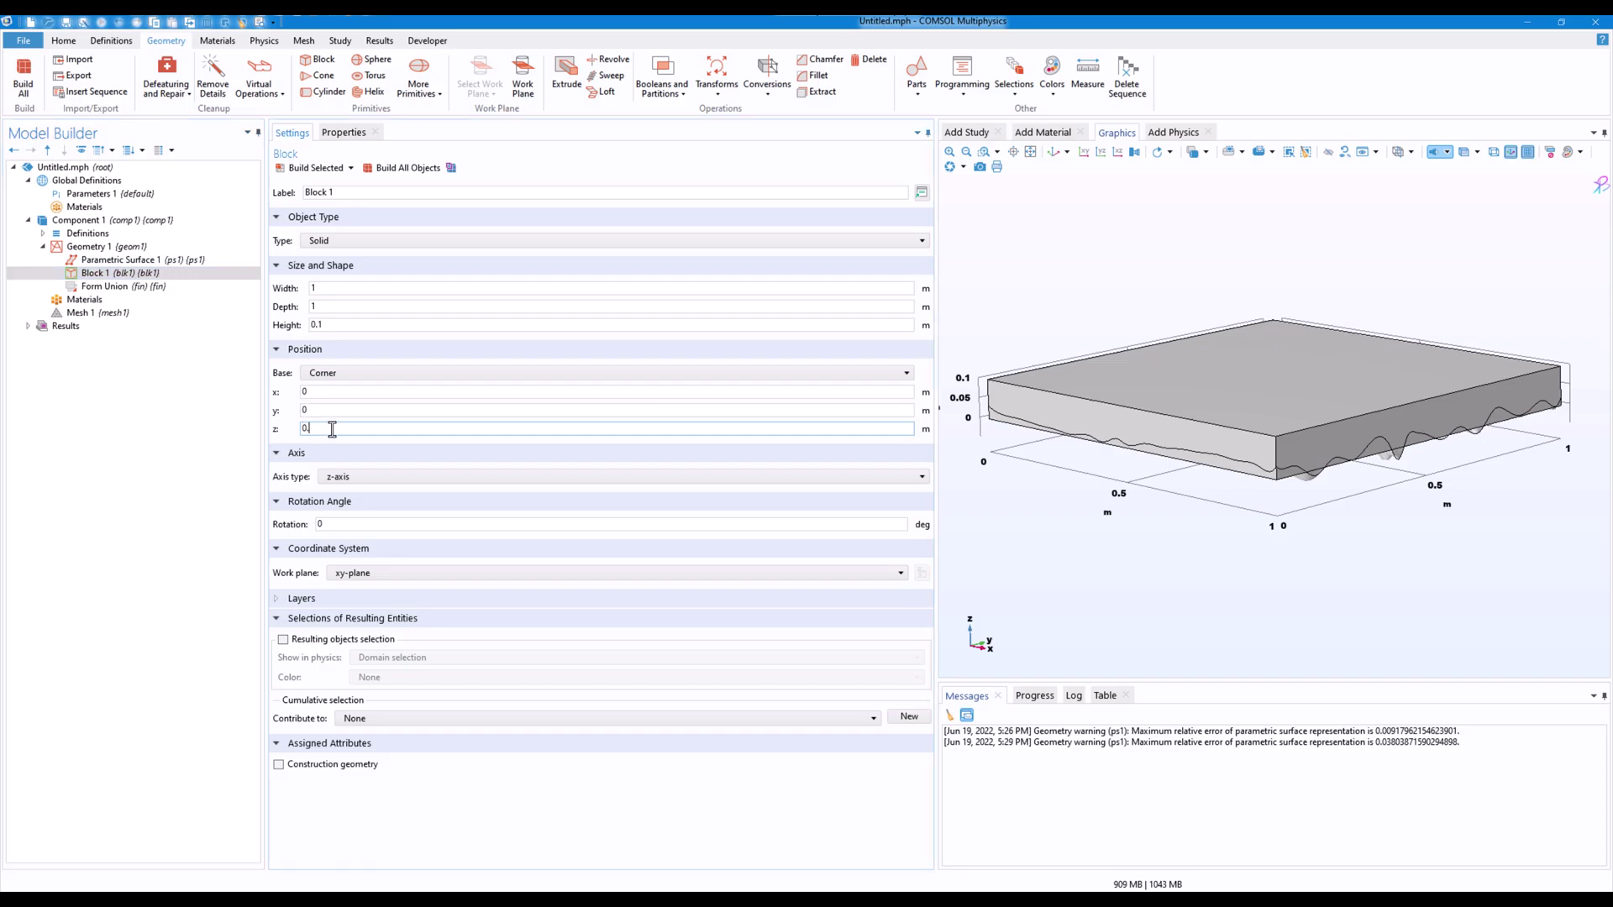
text(.05)
click(402, 167)
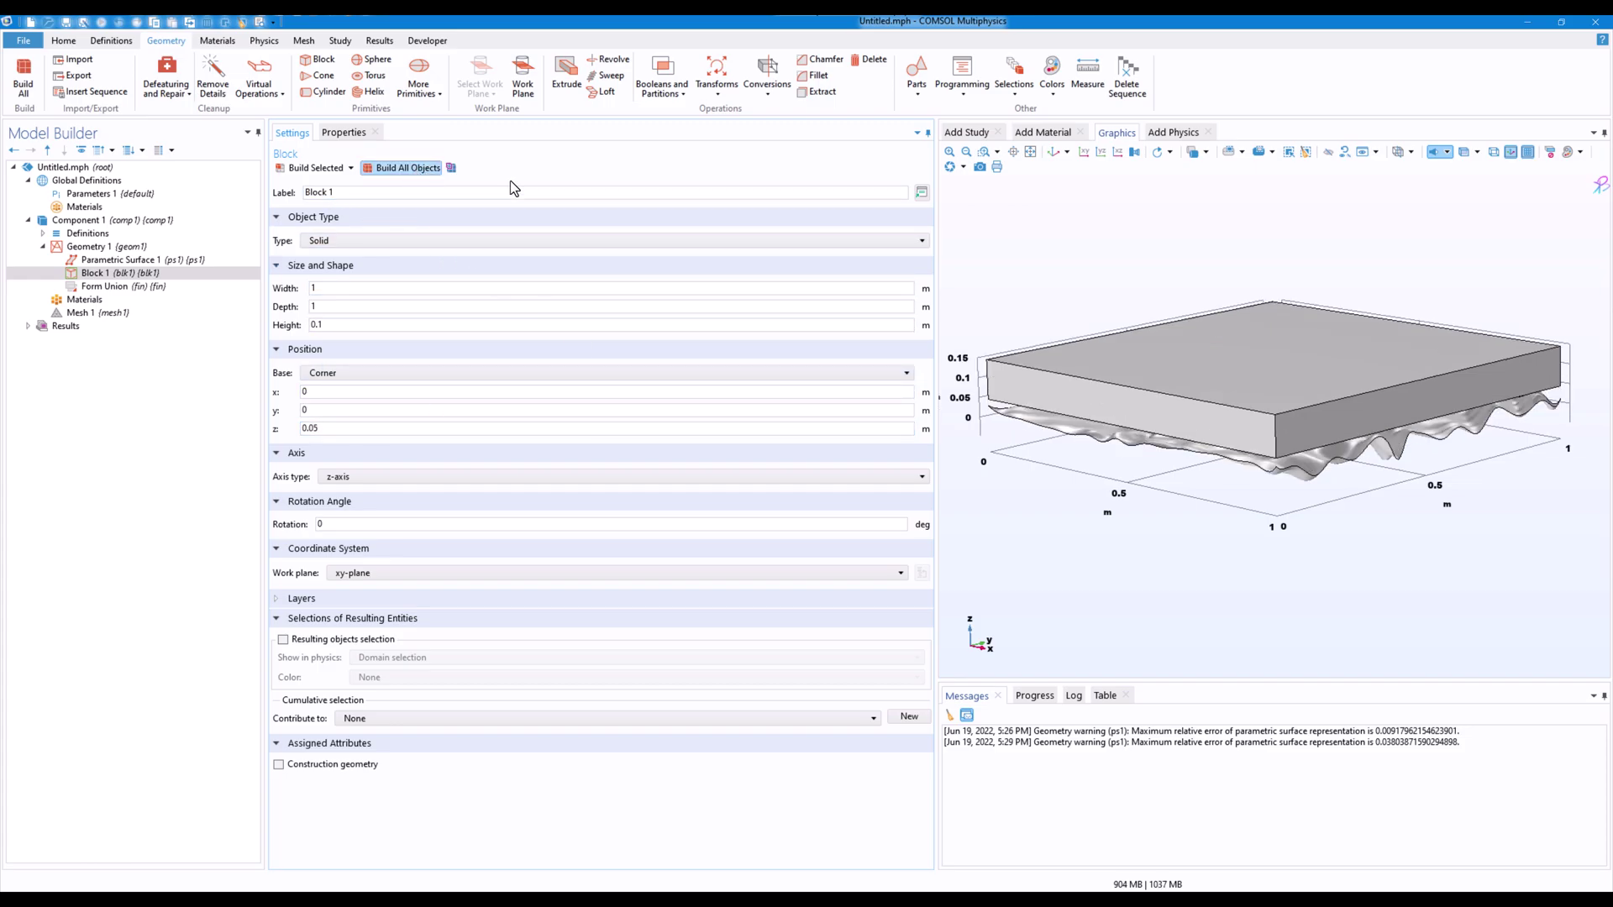
drag(1217, 549, 971, 404)
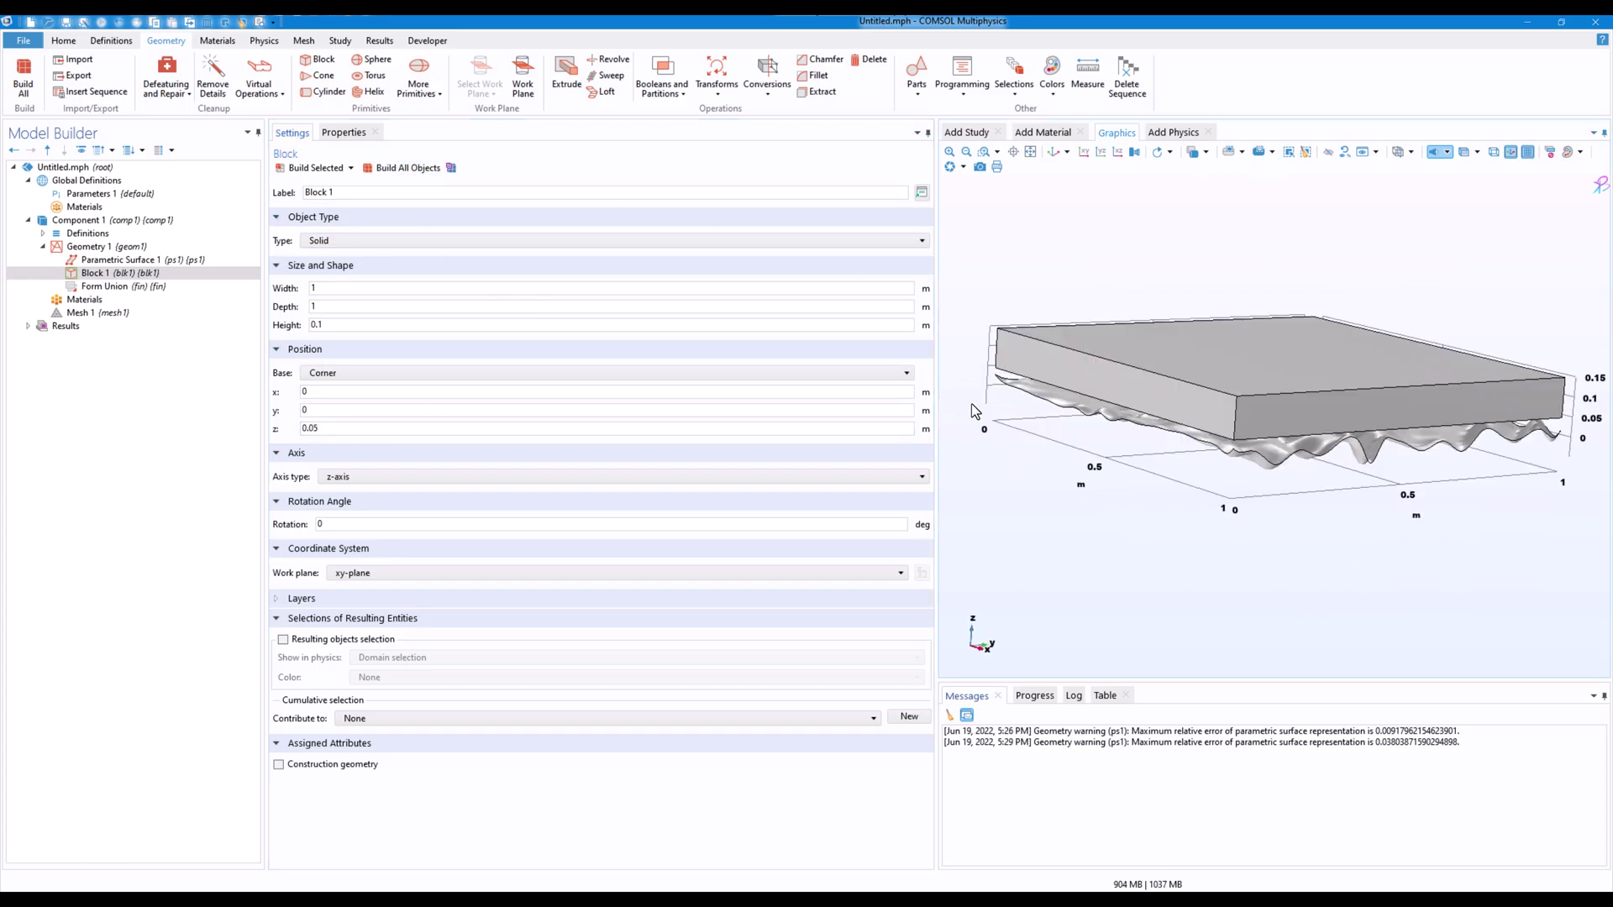
drag(1223, 554, 1302, 513)
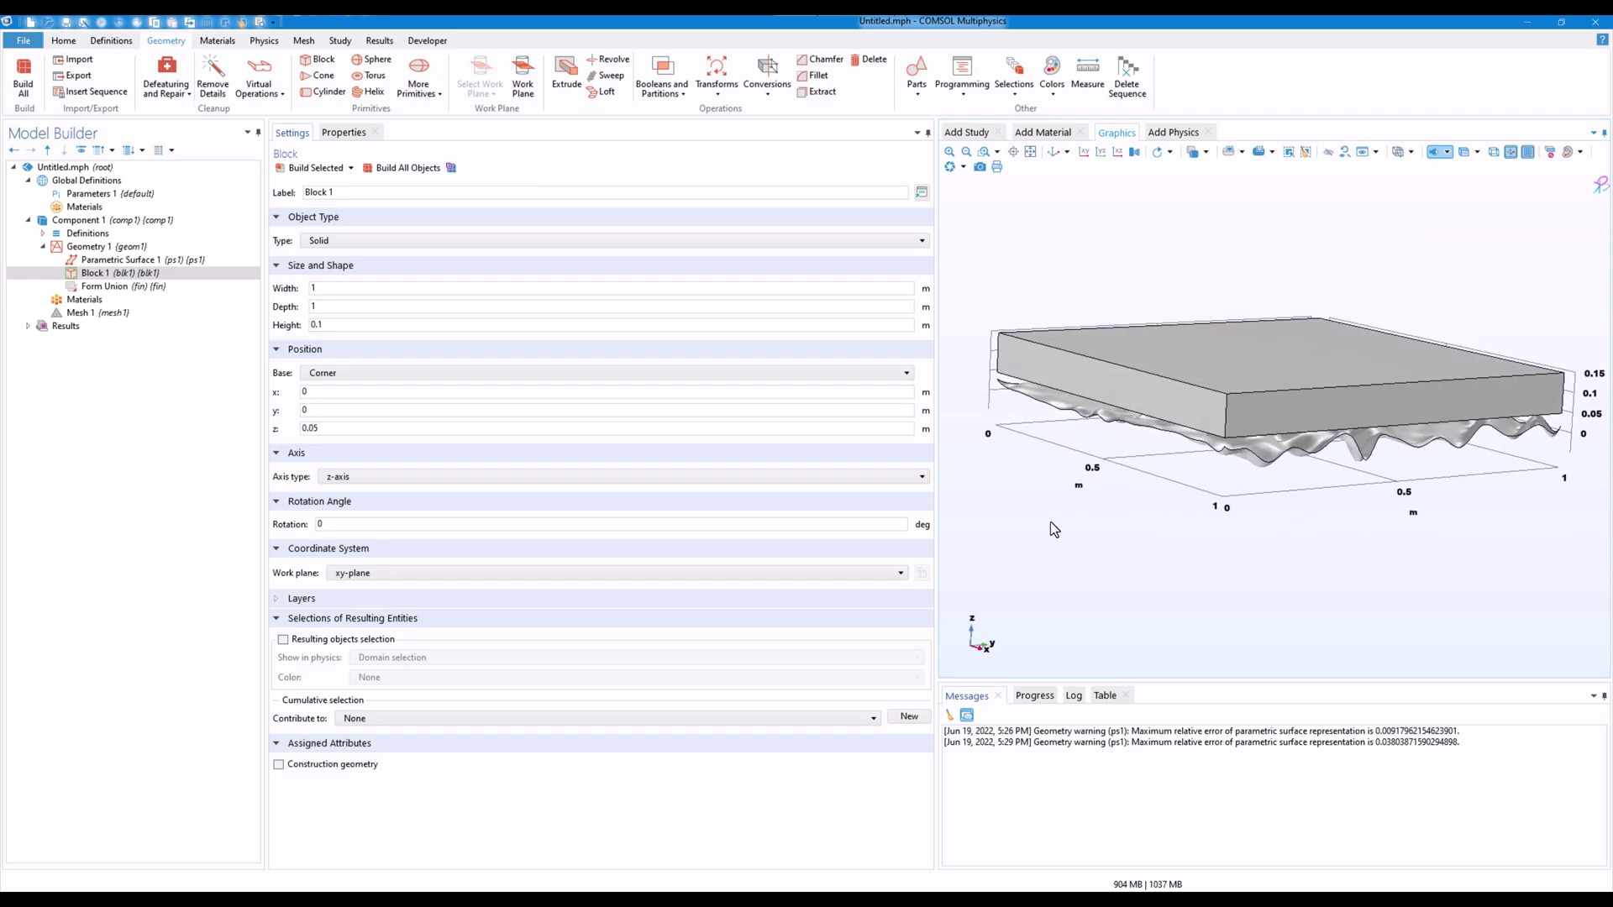
click(147, 274)
Sweep the ps1 wavy face along Block 1's vertical edge 10 and build the sweep.
click(607, 78)
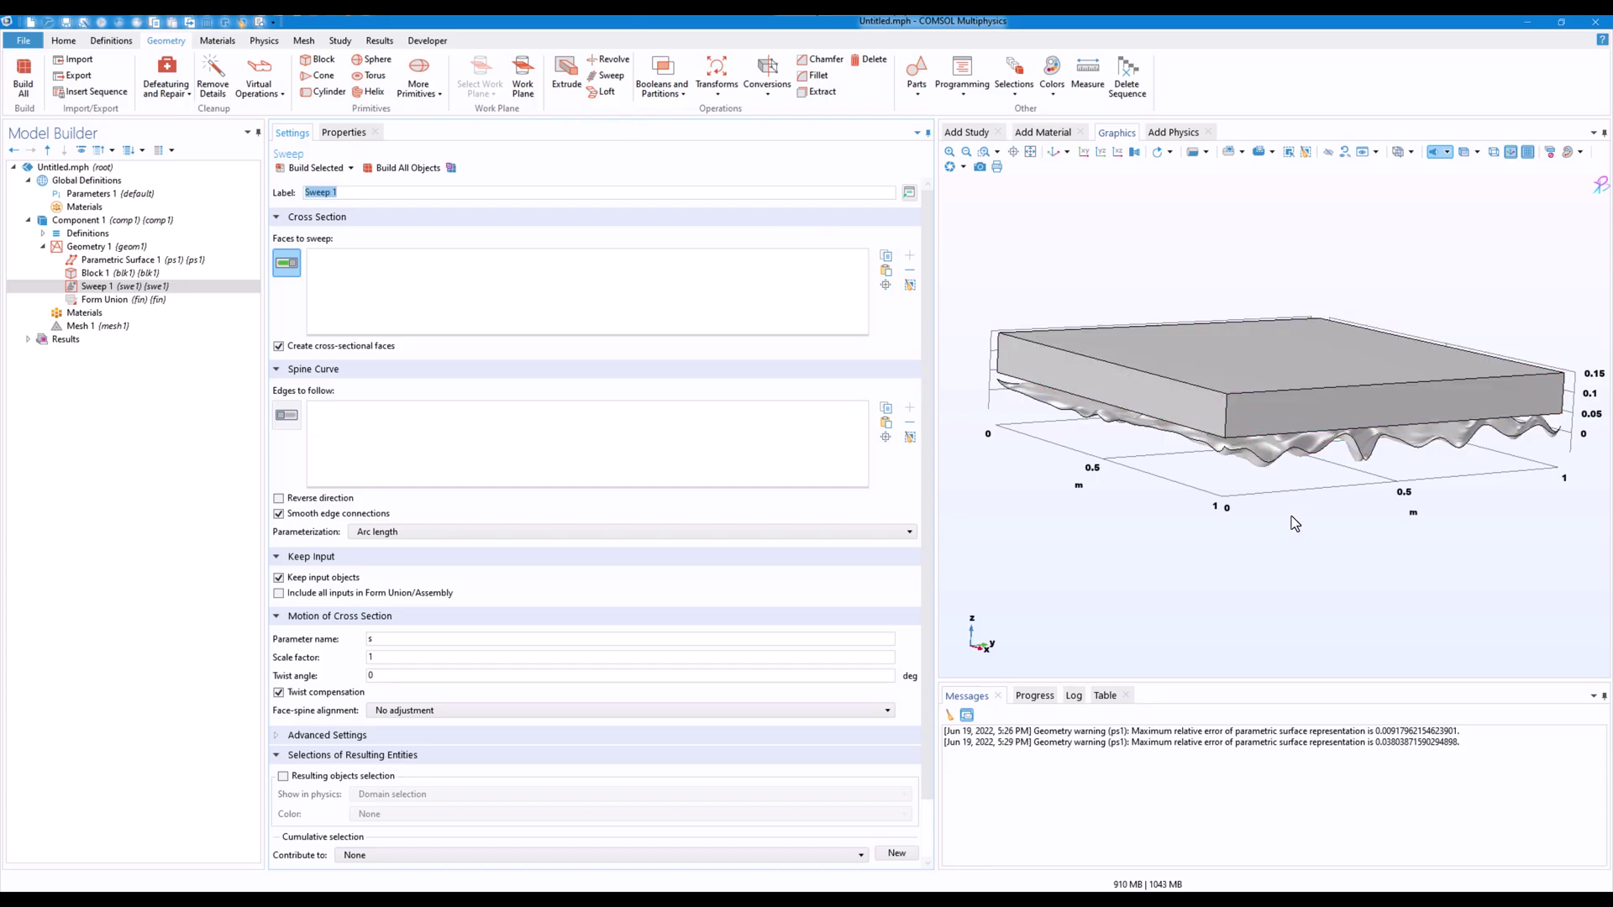
click(1279, 452)
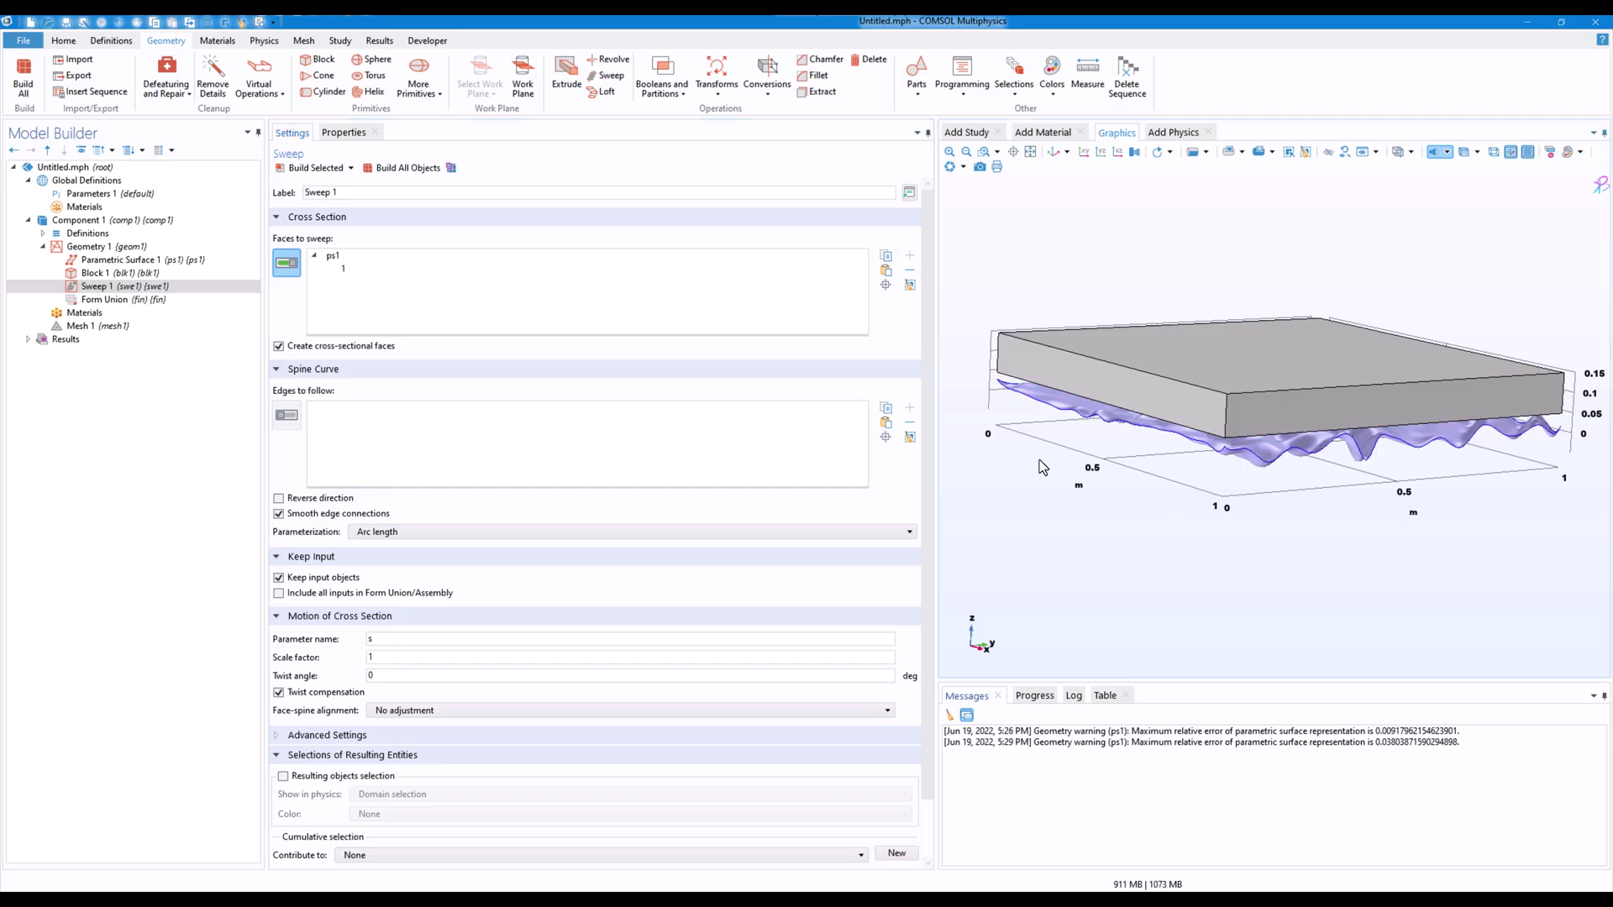
click(287, 415)
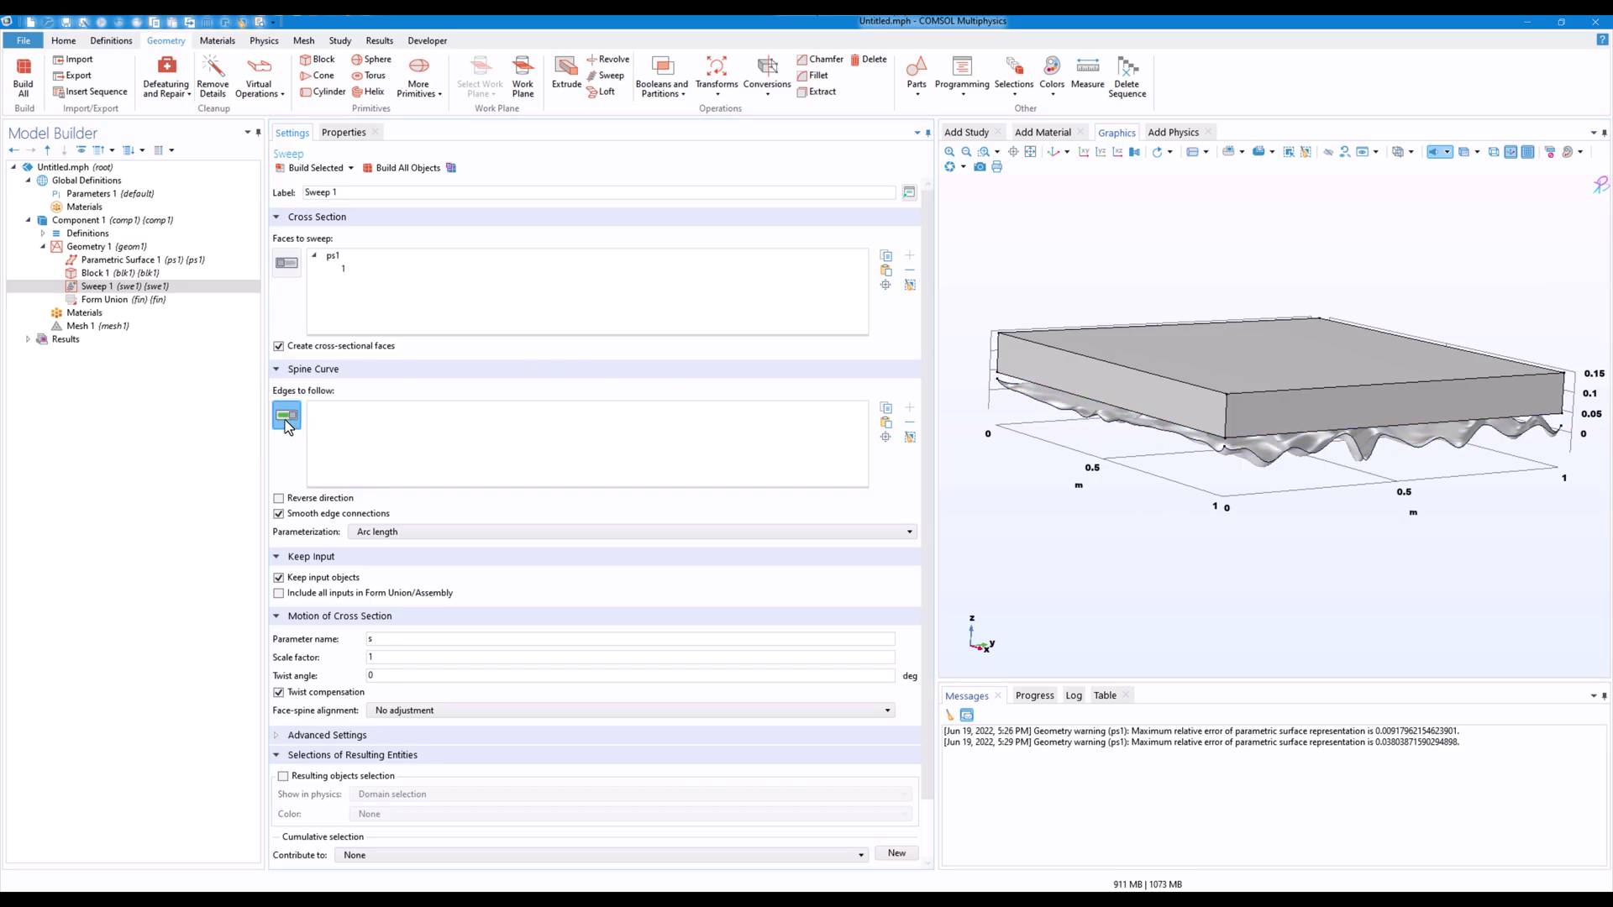
click(1227, 411)
click(317, 168)
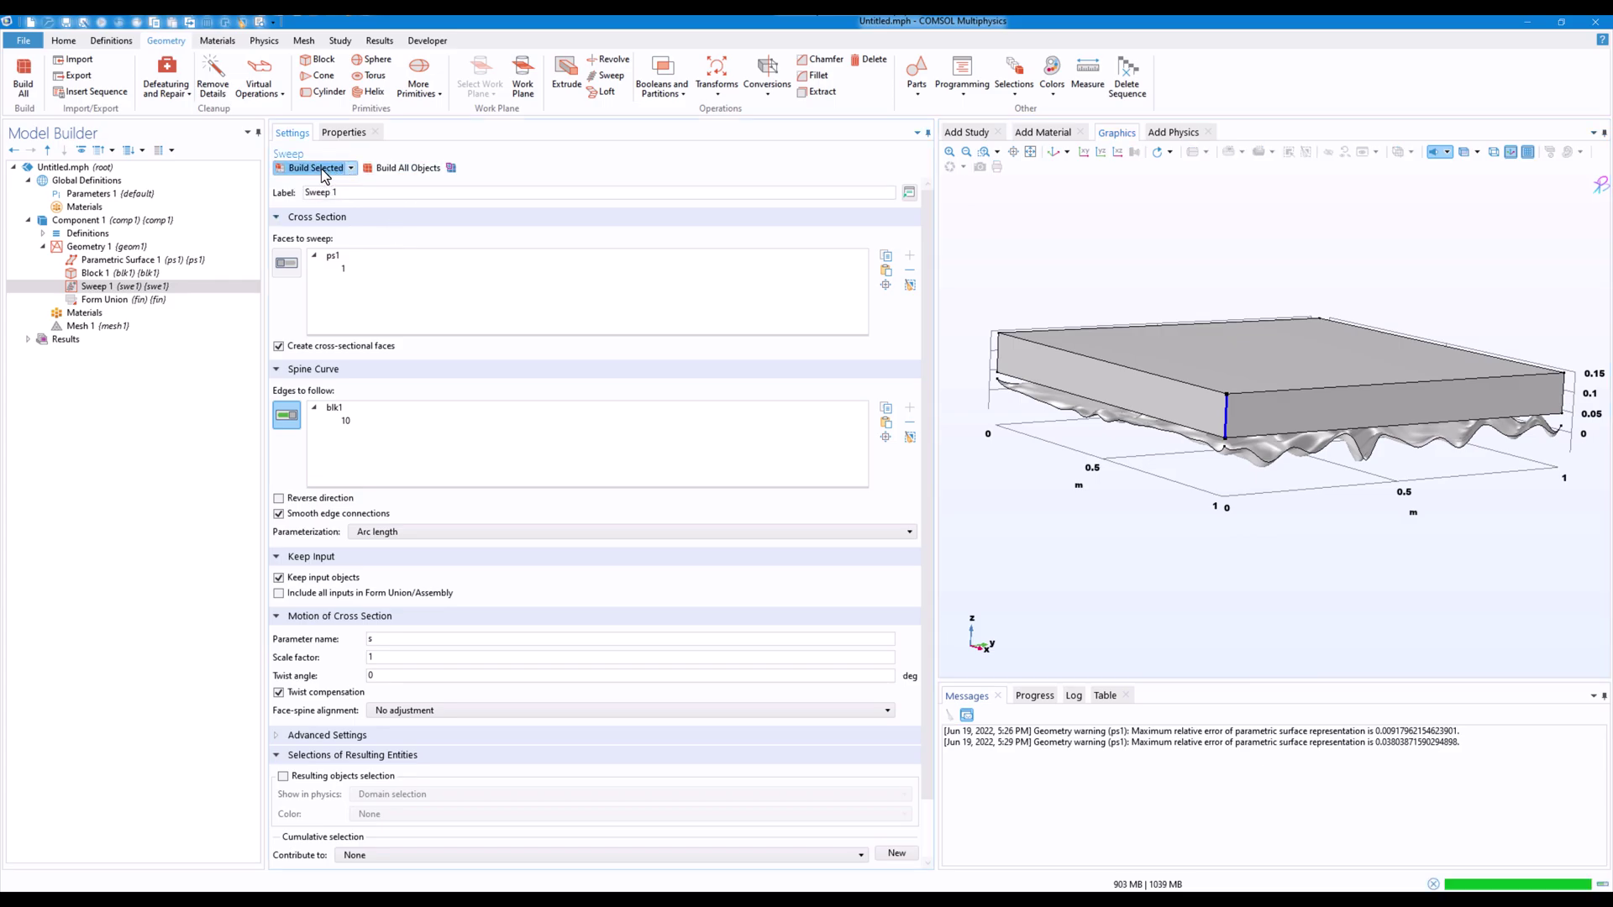
drag(1269, 520, 974, 448)
Move Block 1 to z = 0.09 and rebuild, zooming to view the whole block.
click(126, 274)
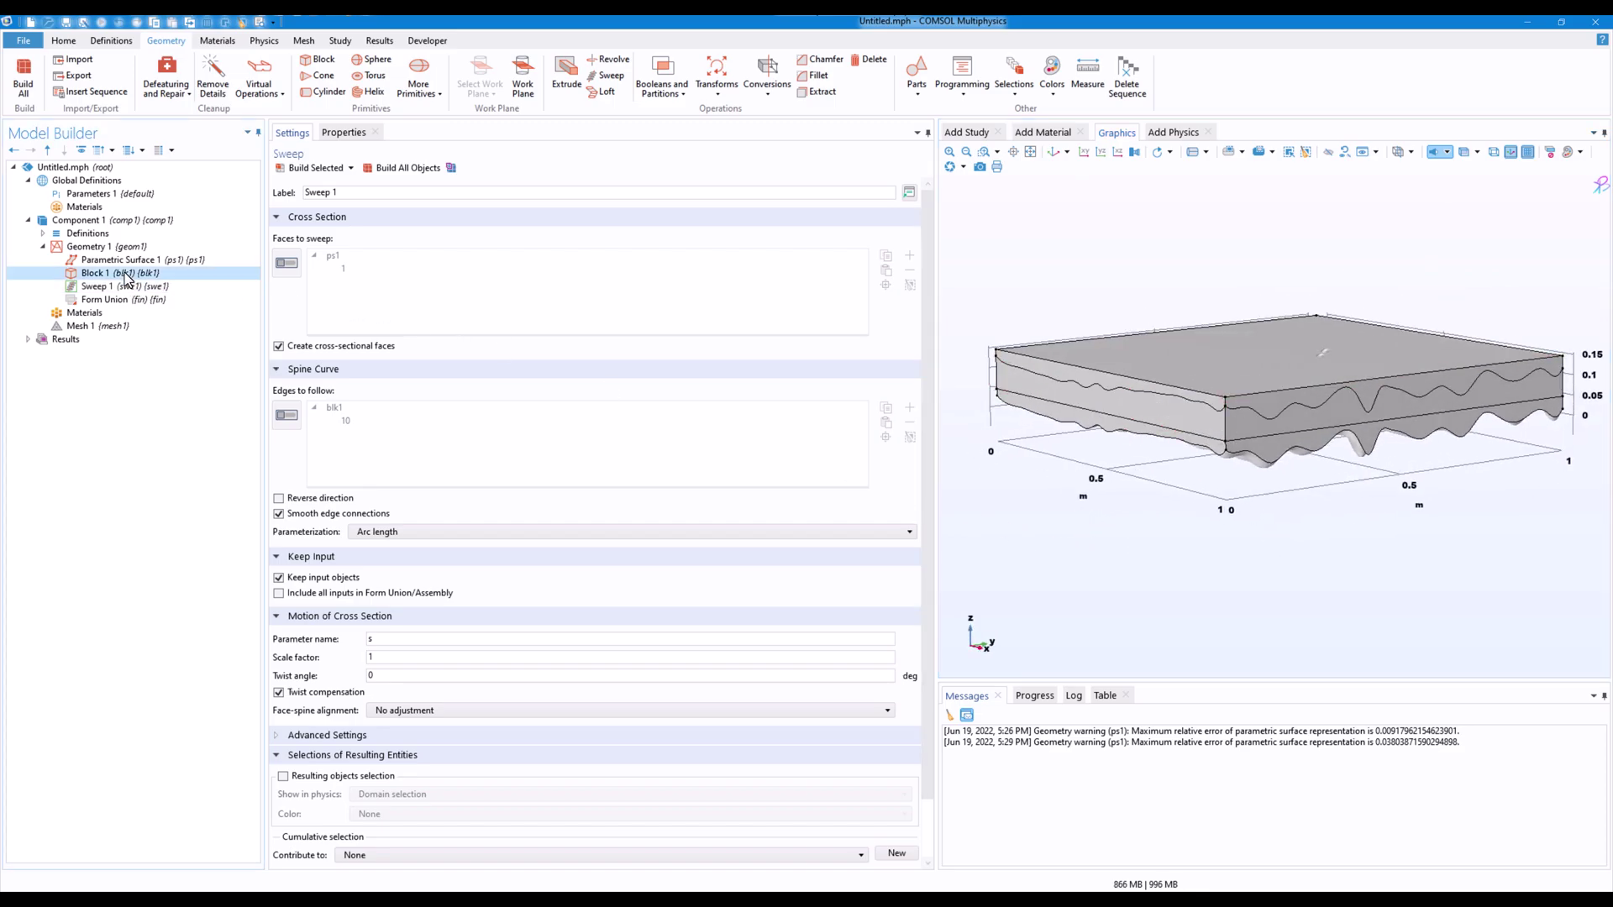
click(313, 429)
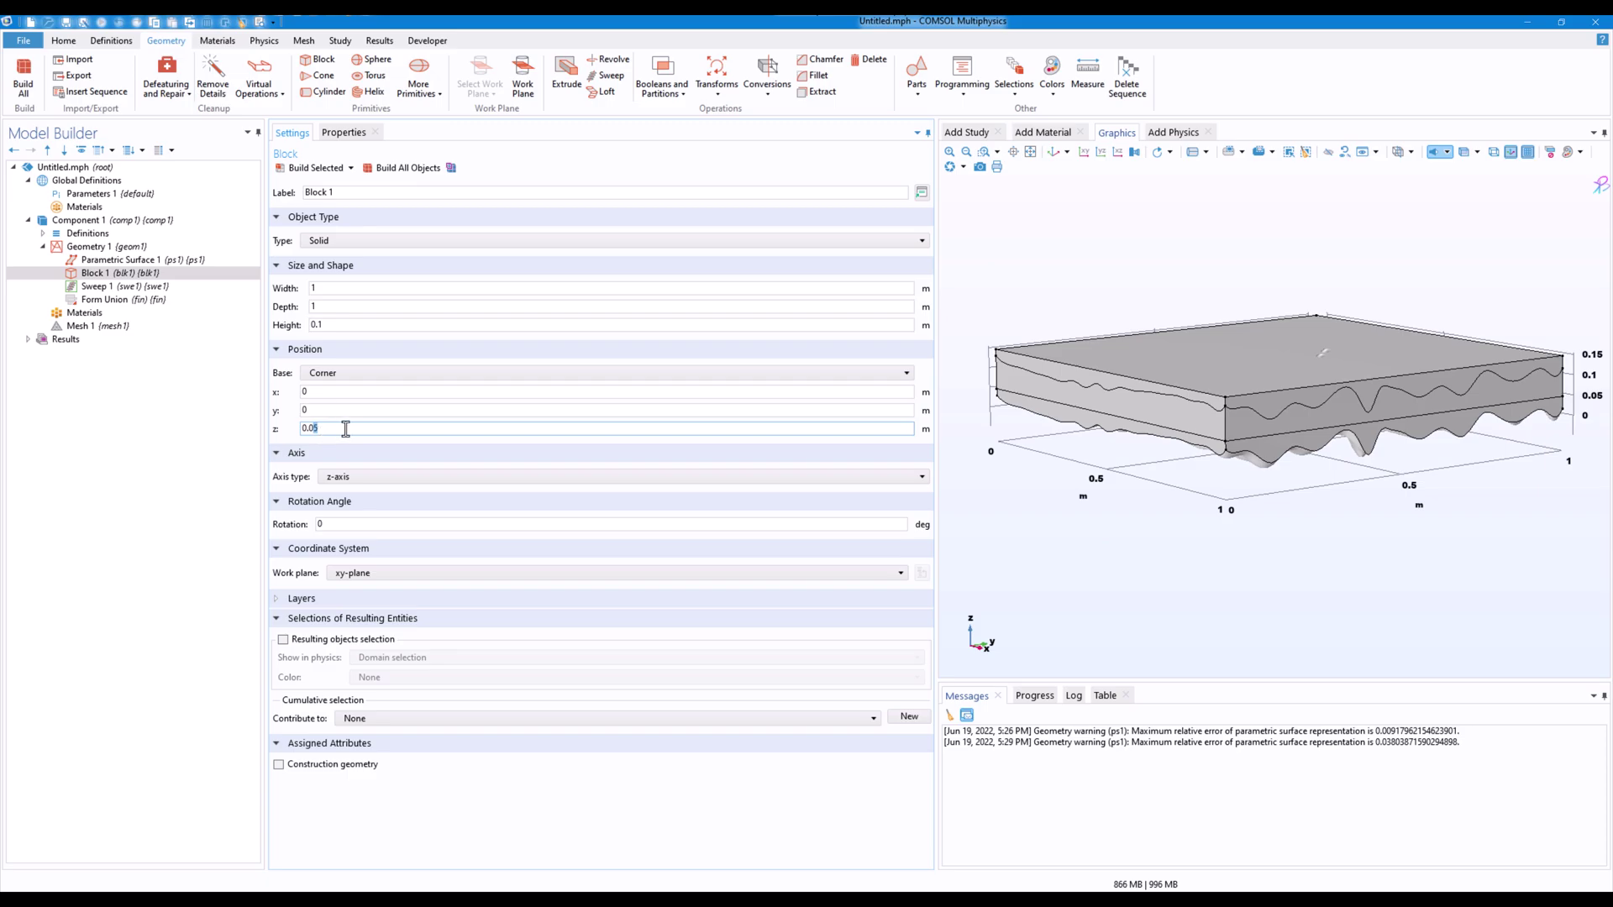
text(09)
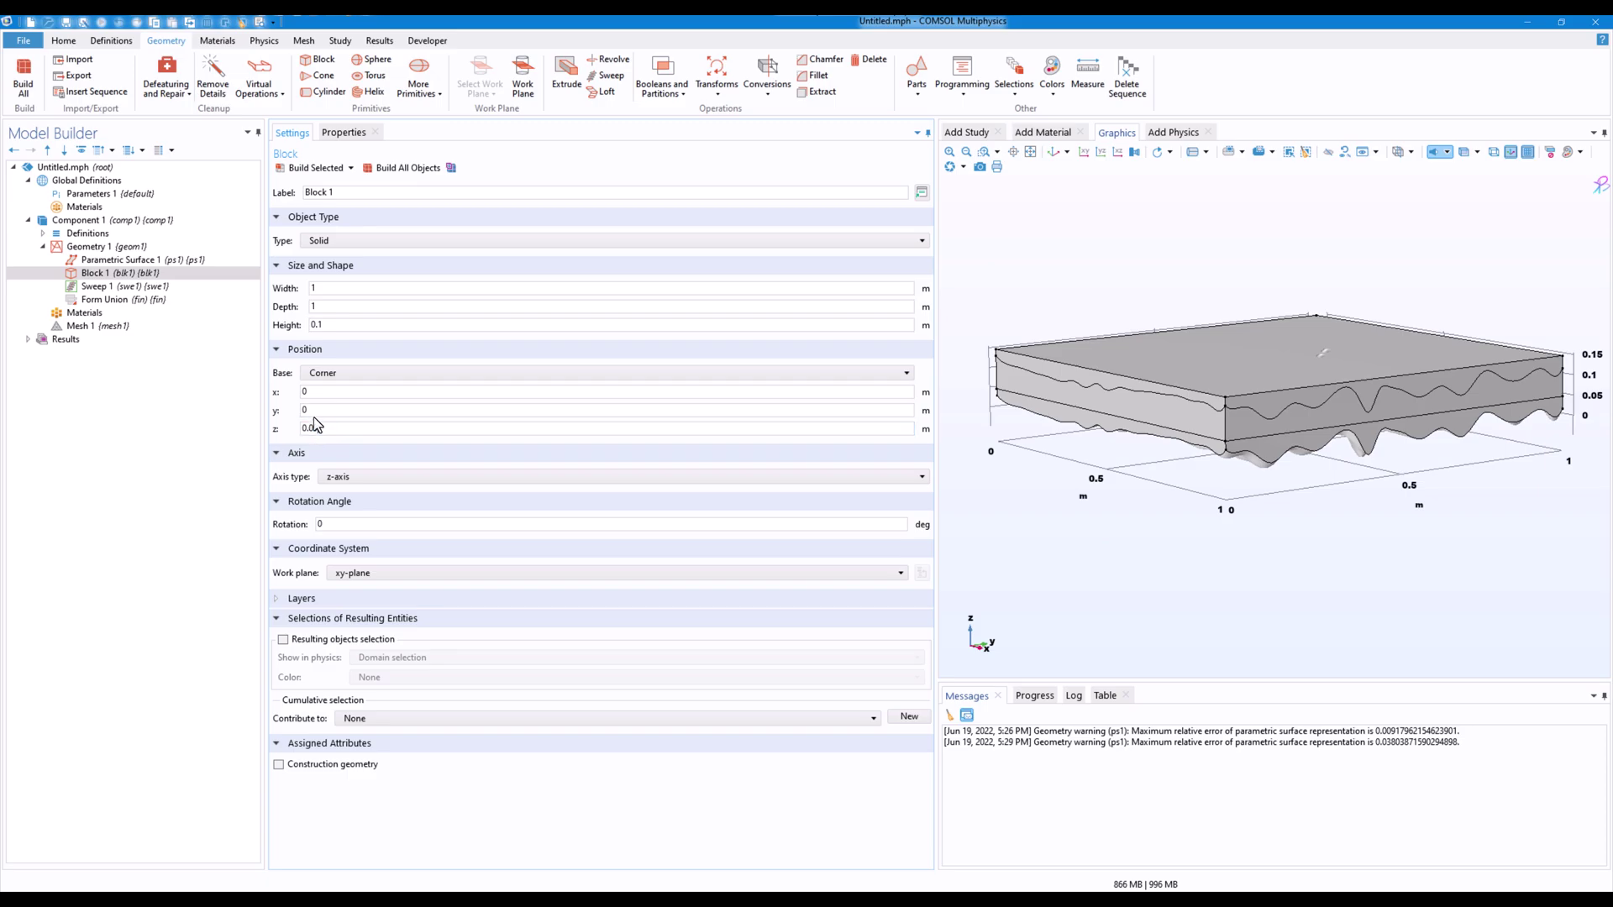
click(412, 169)
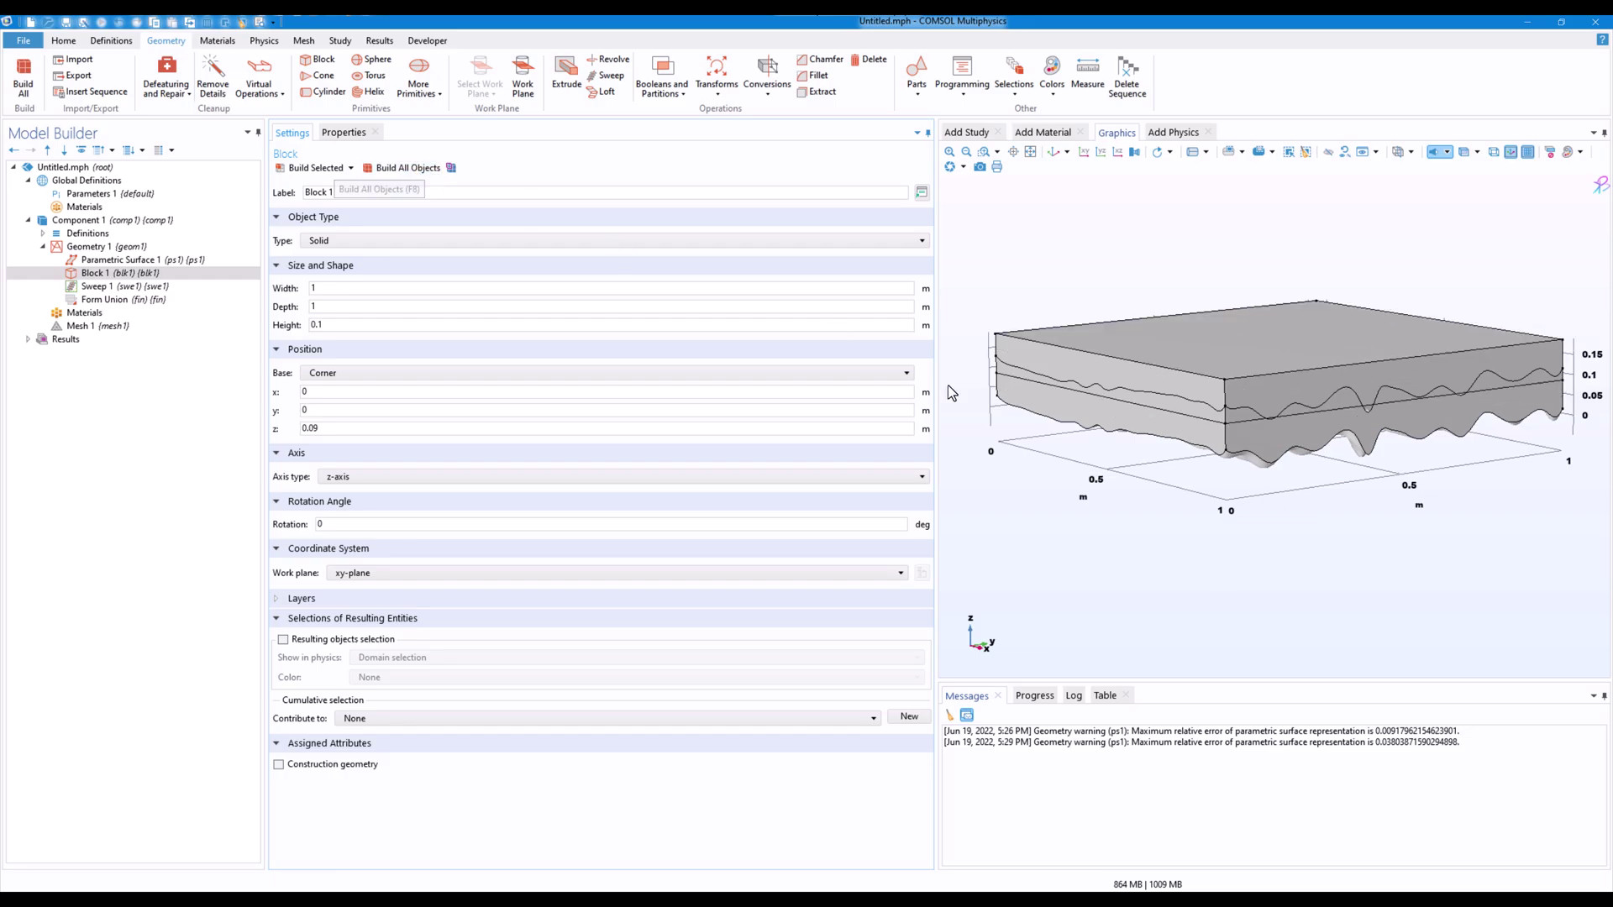
drag(1287, 552, 1274, 487)
scroll(1244, 316, up, 5)
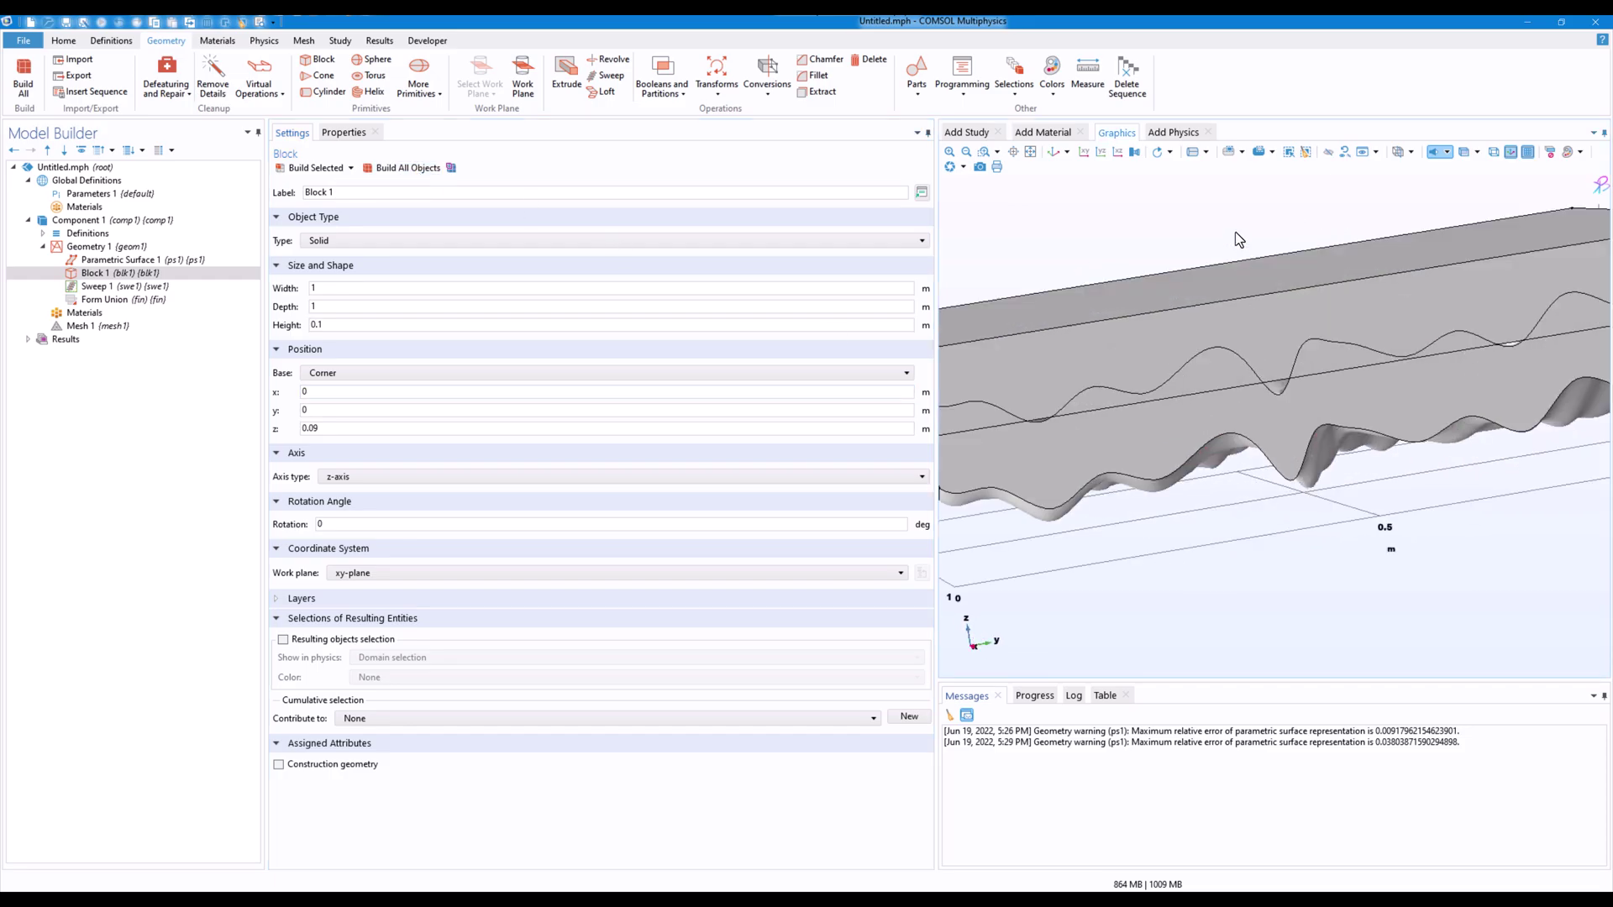
scroll(1276, 408, down, 6)
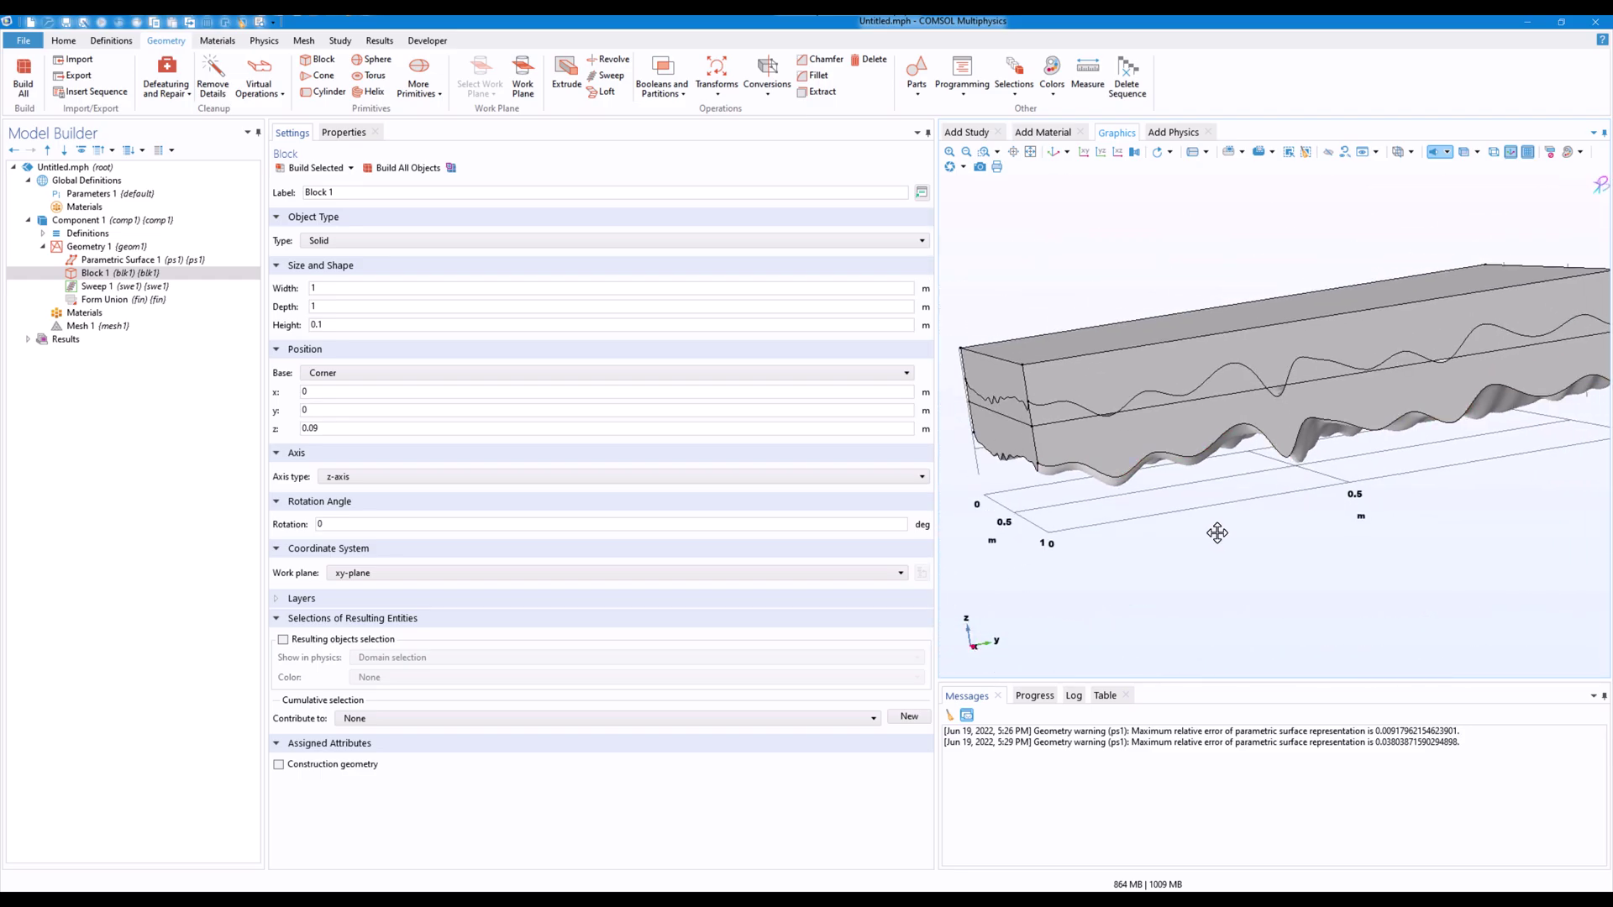
right_drag(1242, 522, 1246, 481)
scroll(1259, 533, down, 2)
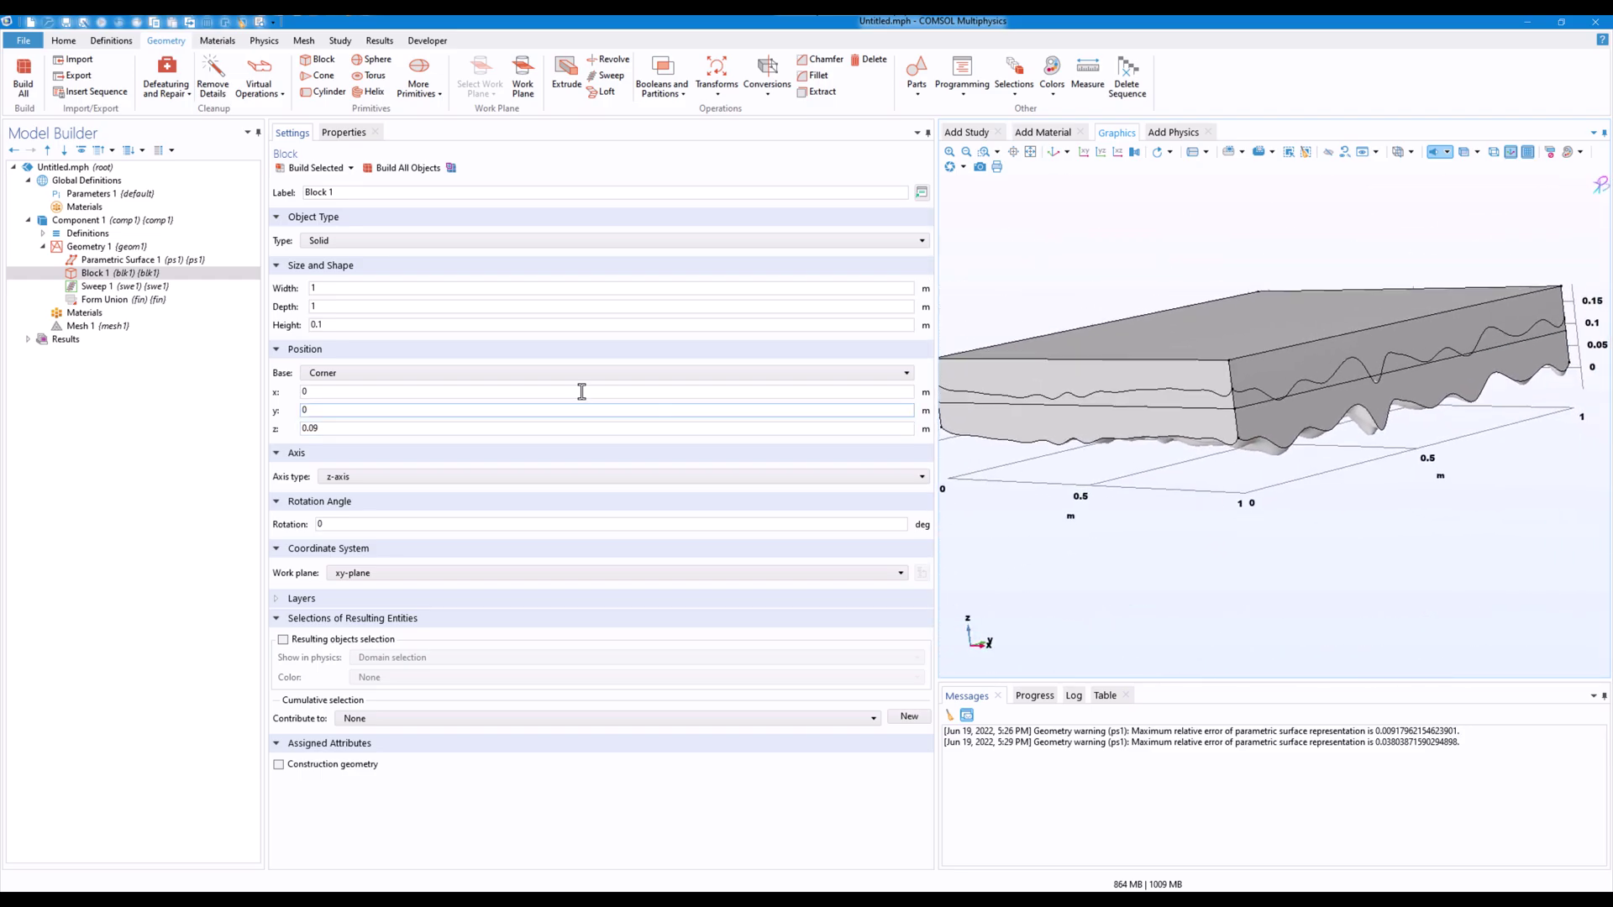
Lower Block 1 to z = 0.08, then to z = 0.07, rebuilding each time.
click(330, 429)
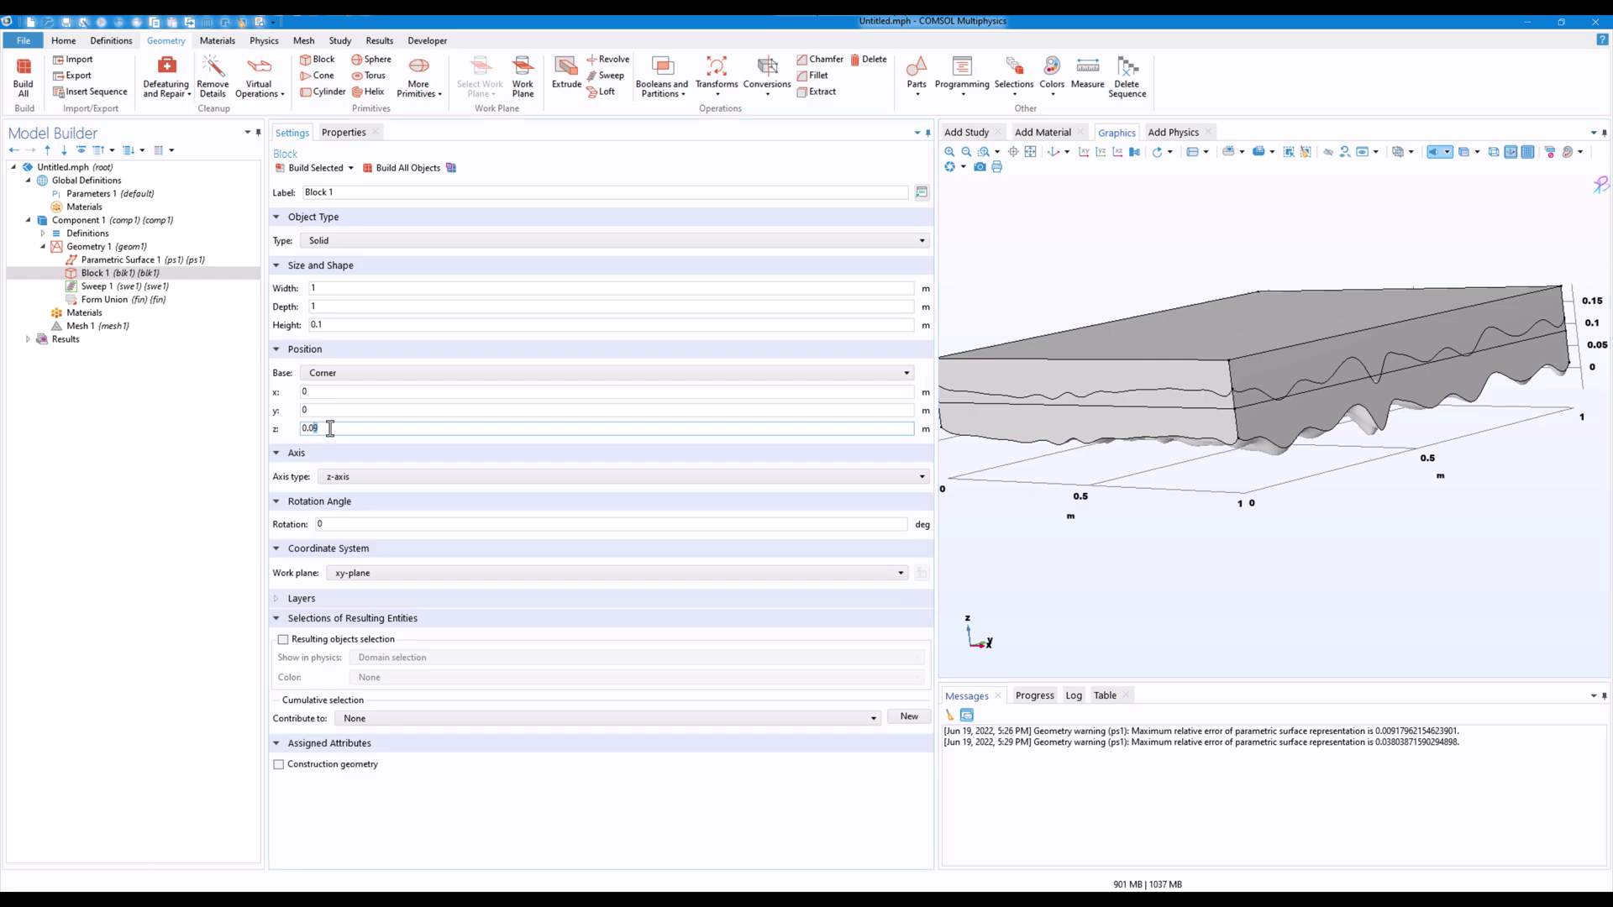
key(BackSpace)
text(8)
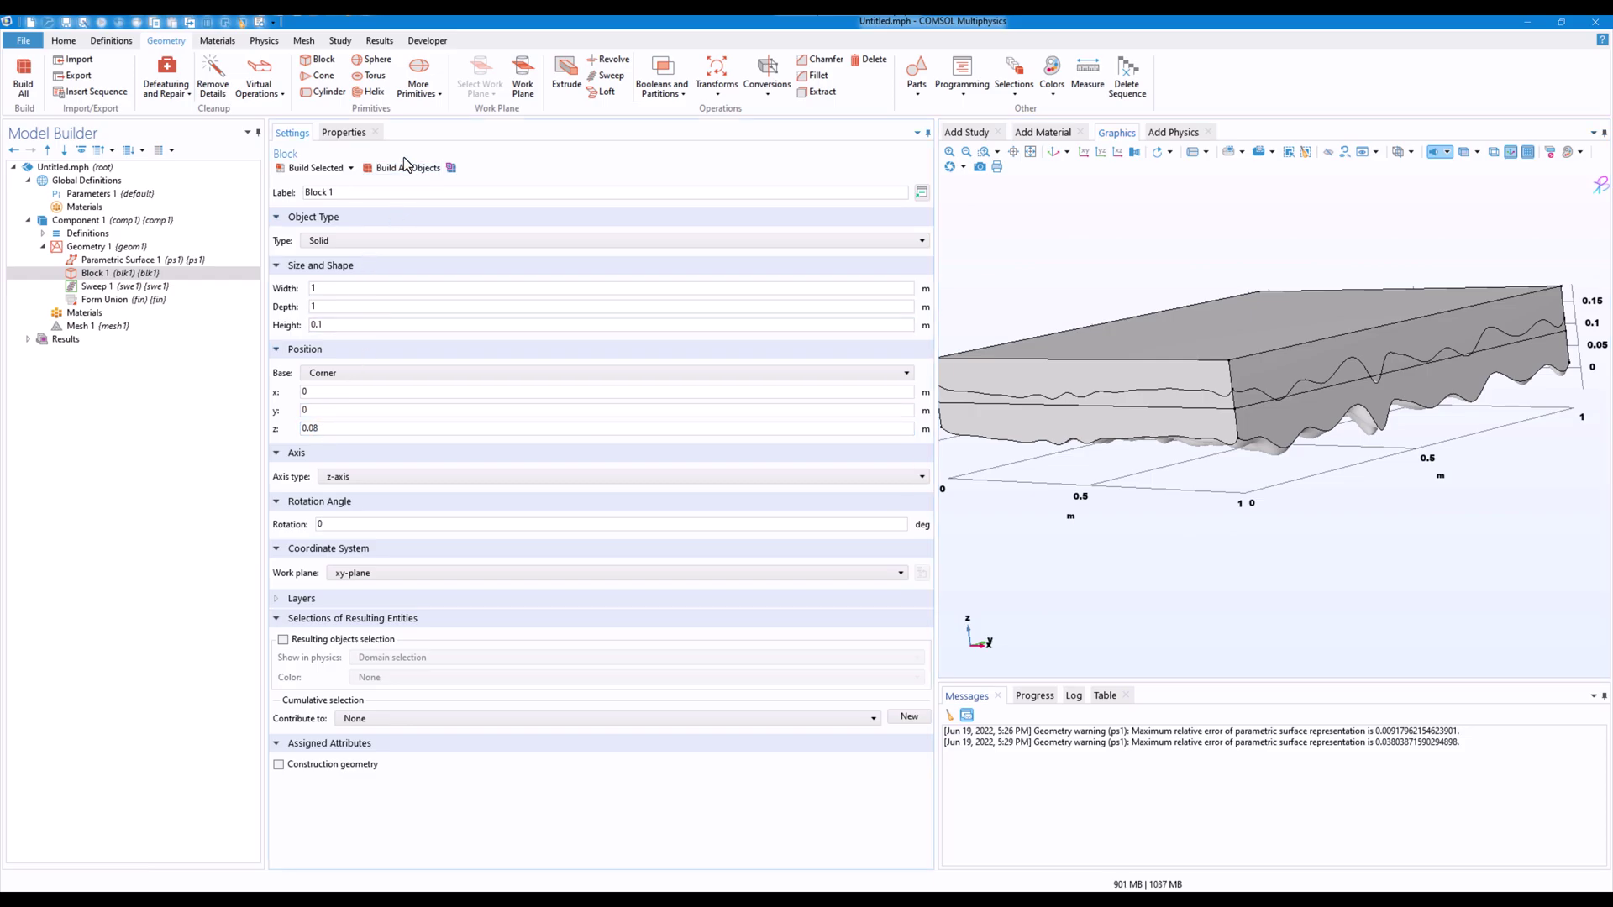
click(403, 169)
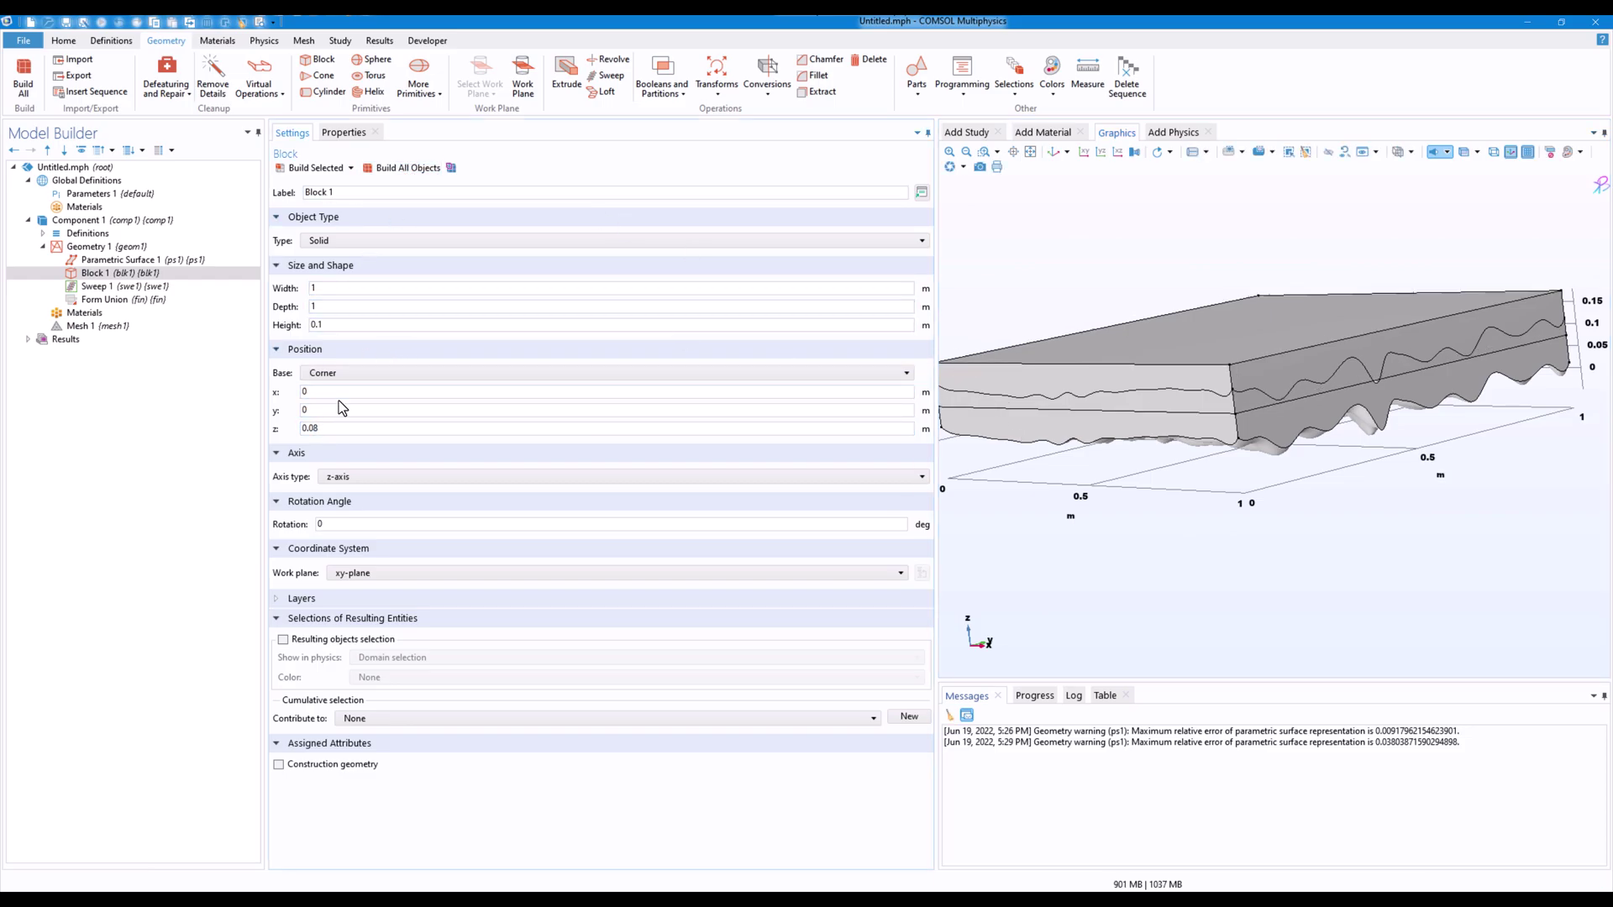
click(326, 429)
key(BackSpace)
text(7)
click(402, 168)
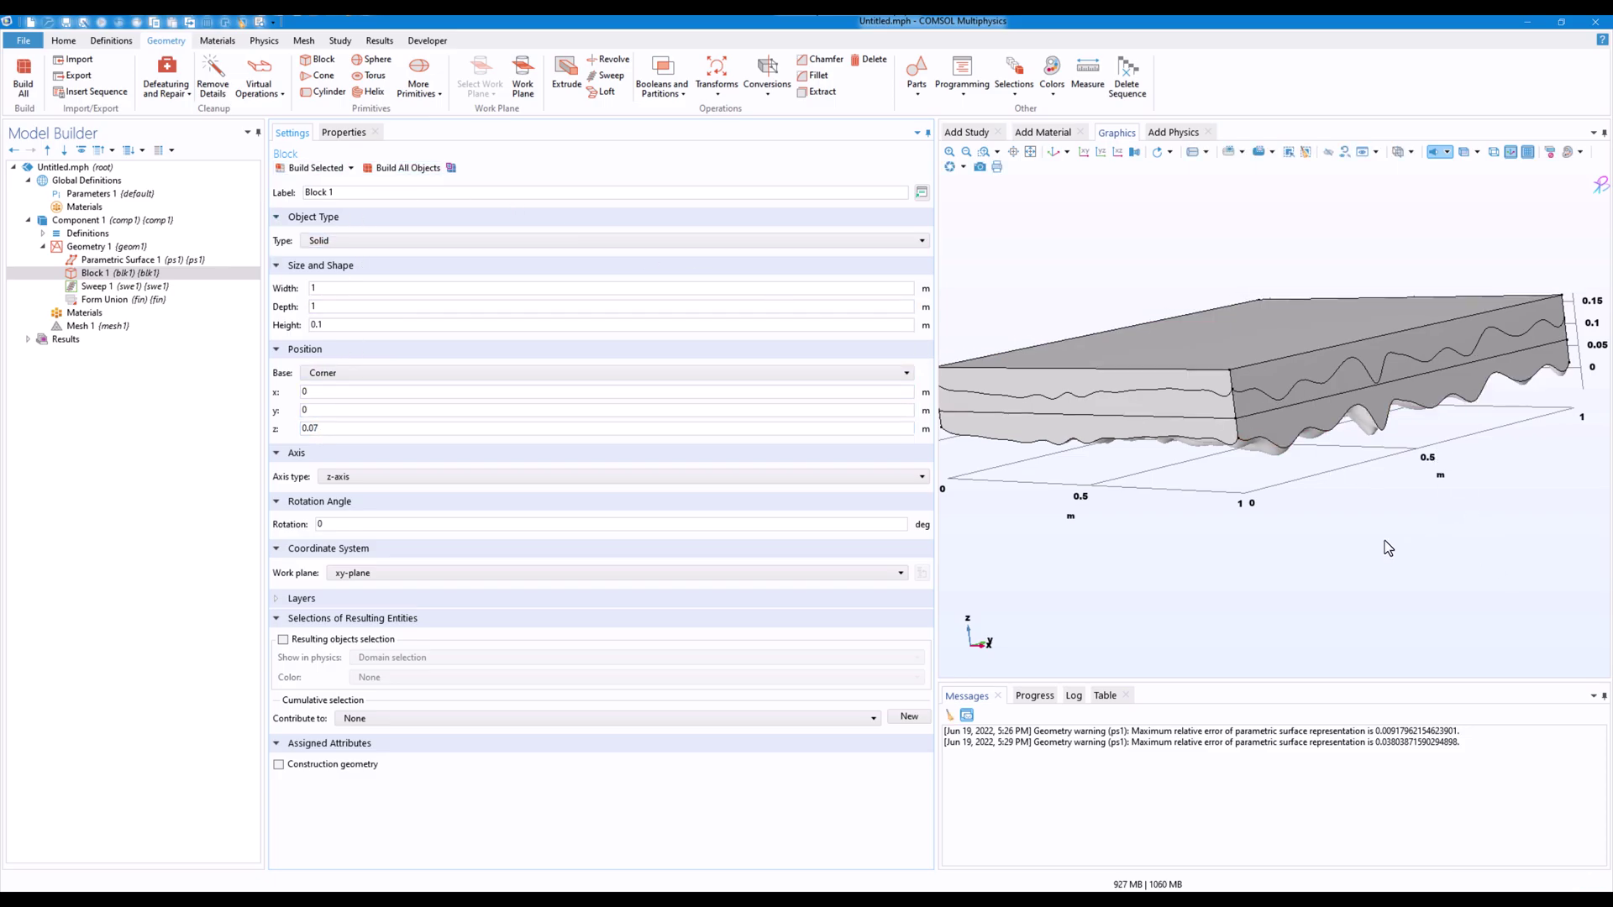
mouse_move(1369, 535)
mouse_down()
mouse_move(1156, 555)
mouse_move(1333, 529)
mouse_move(1288, 463)
mouse_move(1318, 327)
mouse_move(1321, 358)
mouse_up()
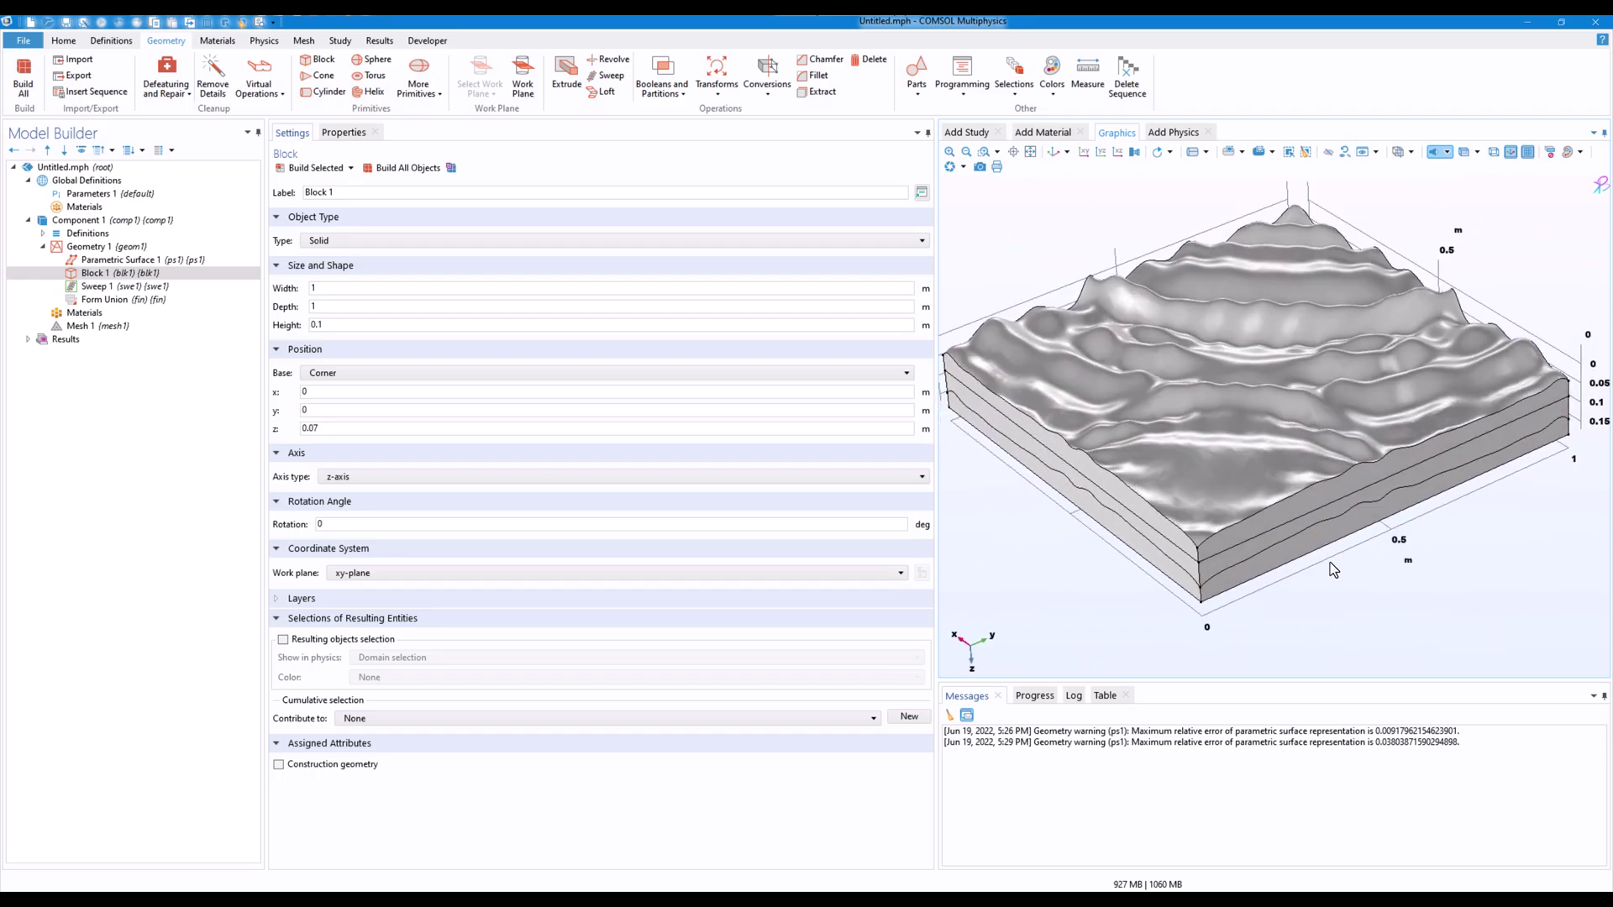
mouse_move(1253, 296)
mouse_down()
mouse_move(1328, 505)
mouse_move(1225, 559)
mouse_move(1303, 439)
mouse_move(1329, 483)
mouse_up()
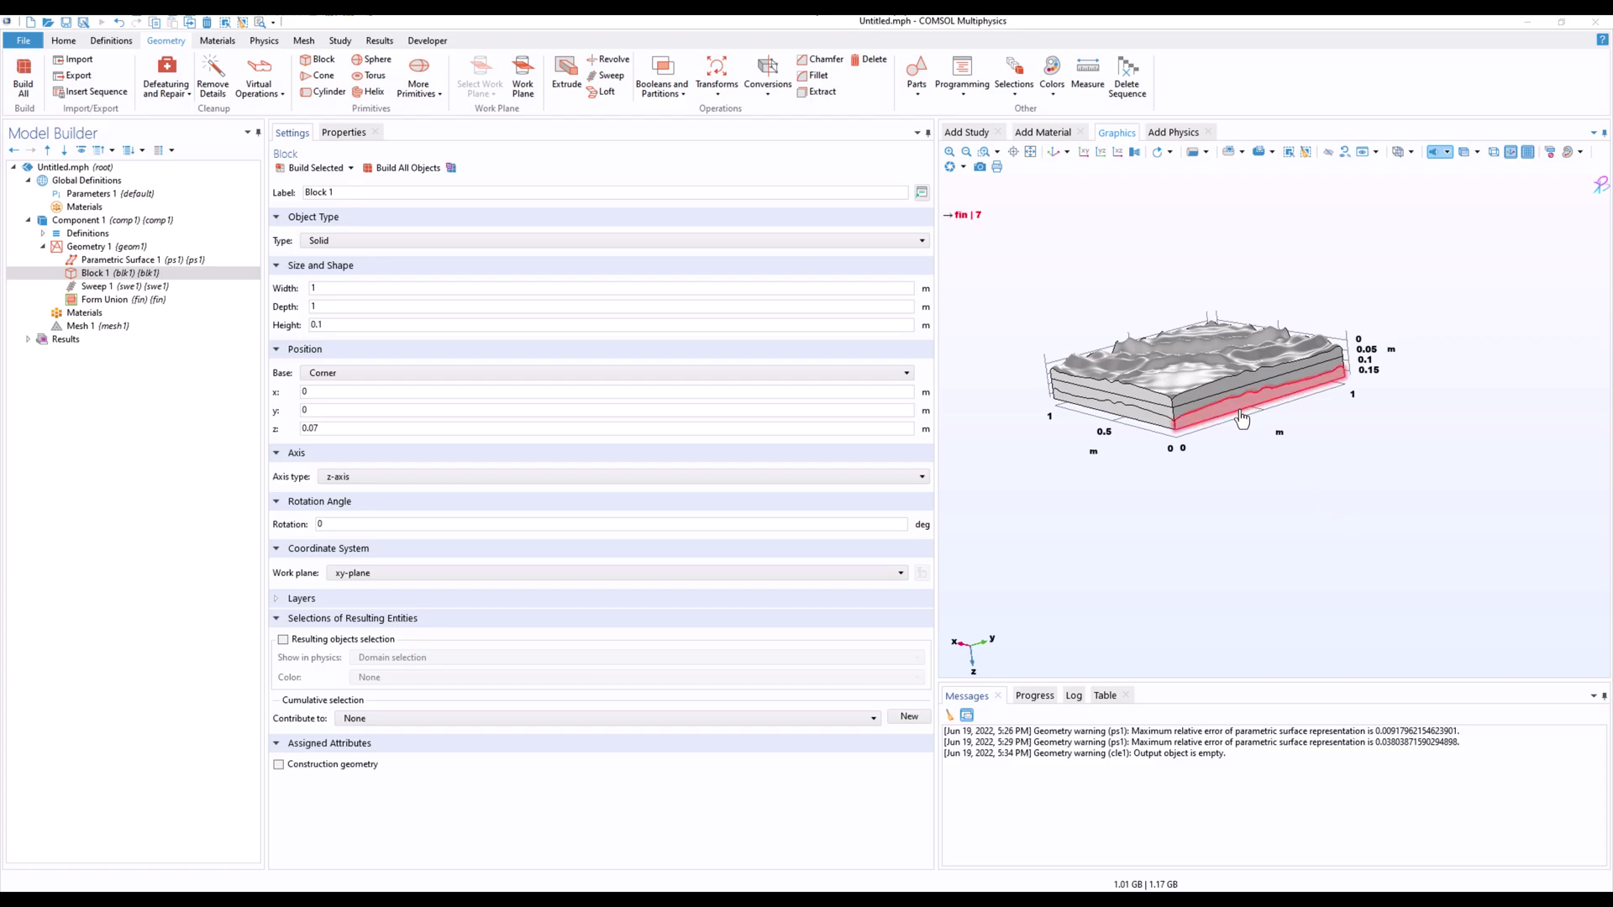
drag(1206, 353, 1213, 346)
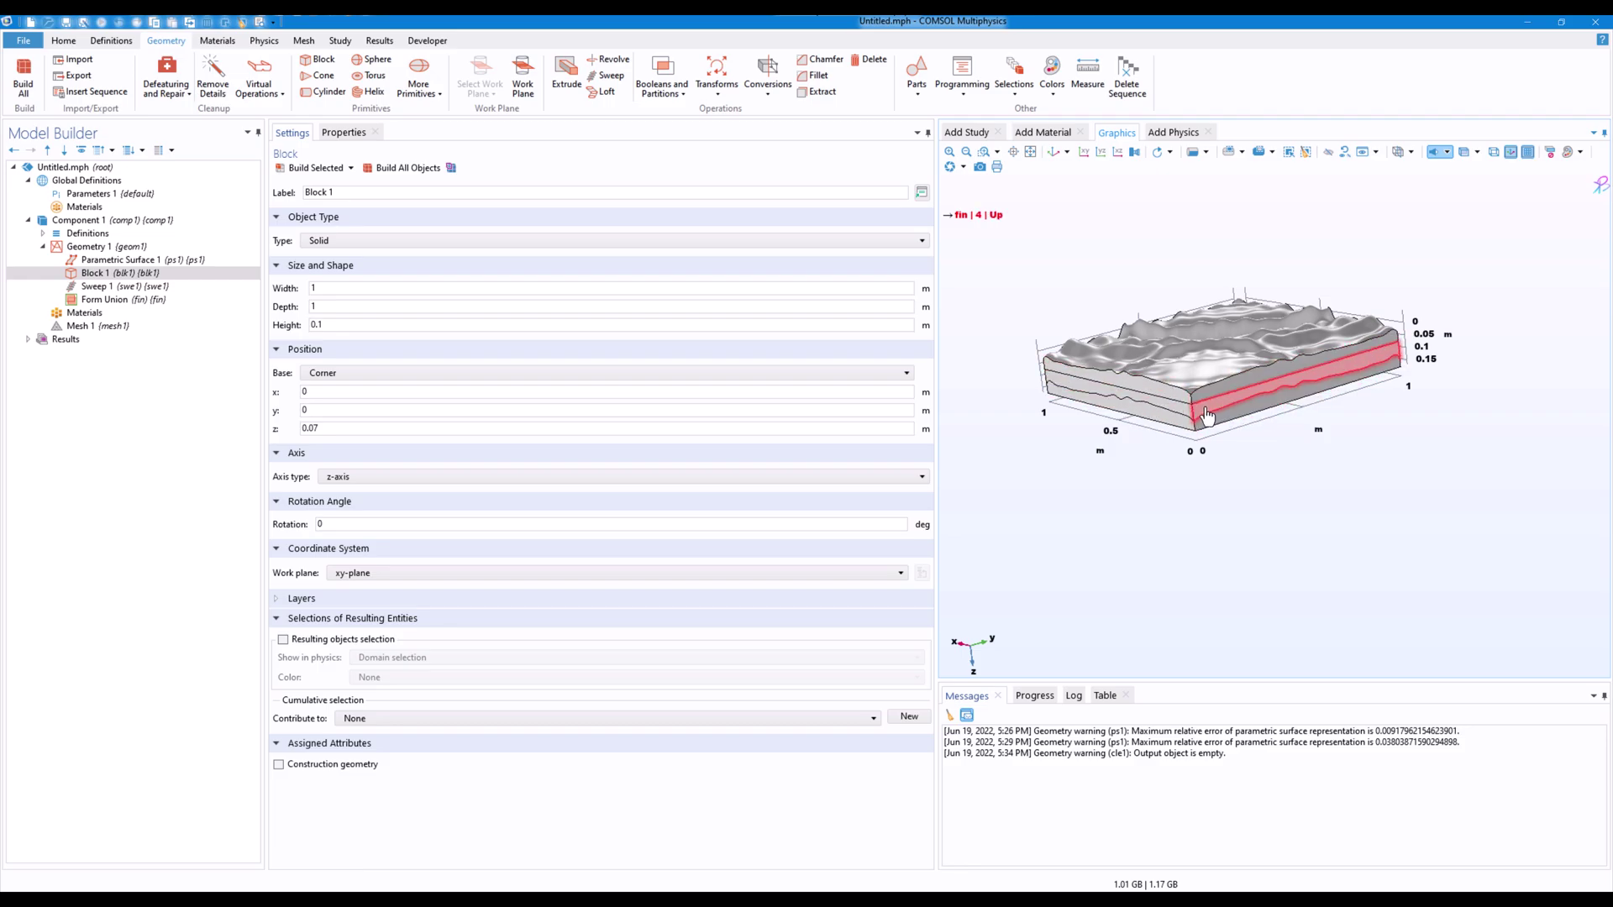
drag(1209, 420, 1203, 432)
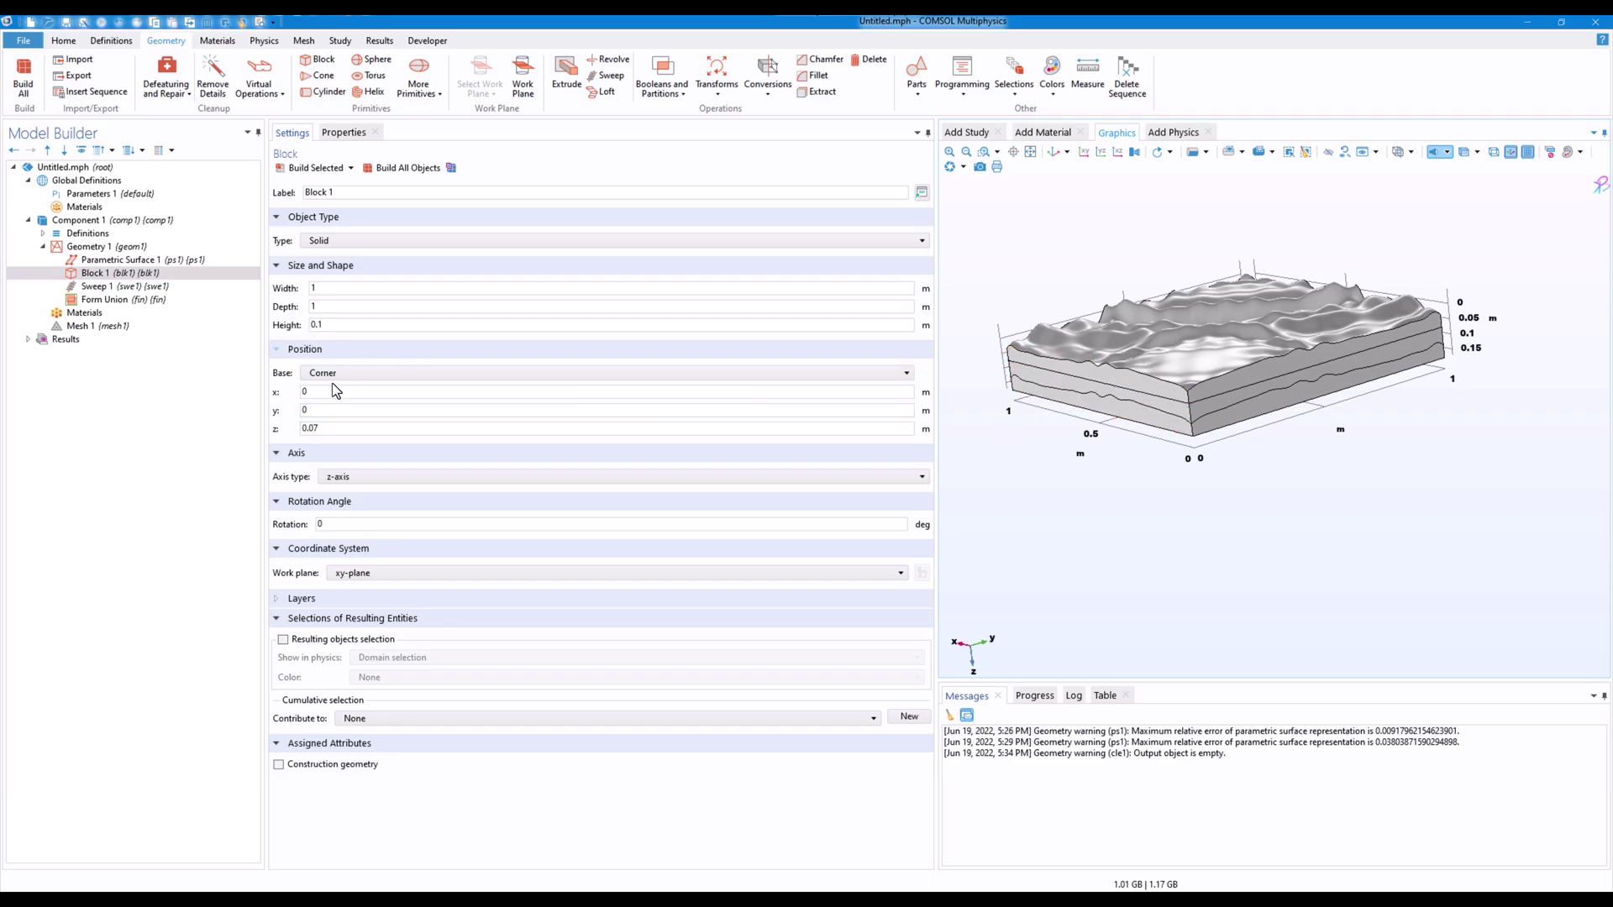
Move Block 1 to y = 4 m and rebuild all objects.
click(327, 412)
double_click(315, 410)
click(402, 168)
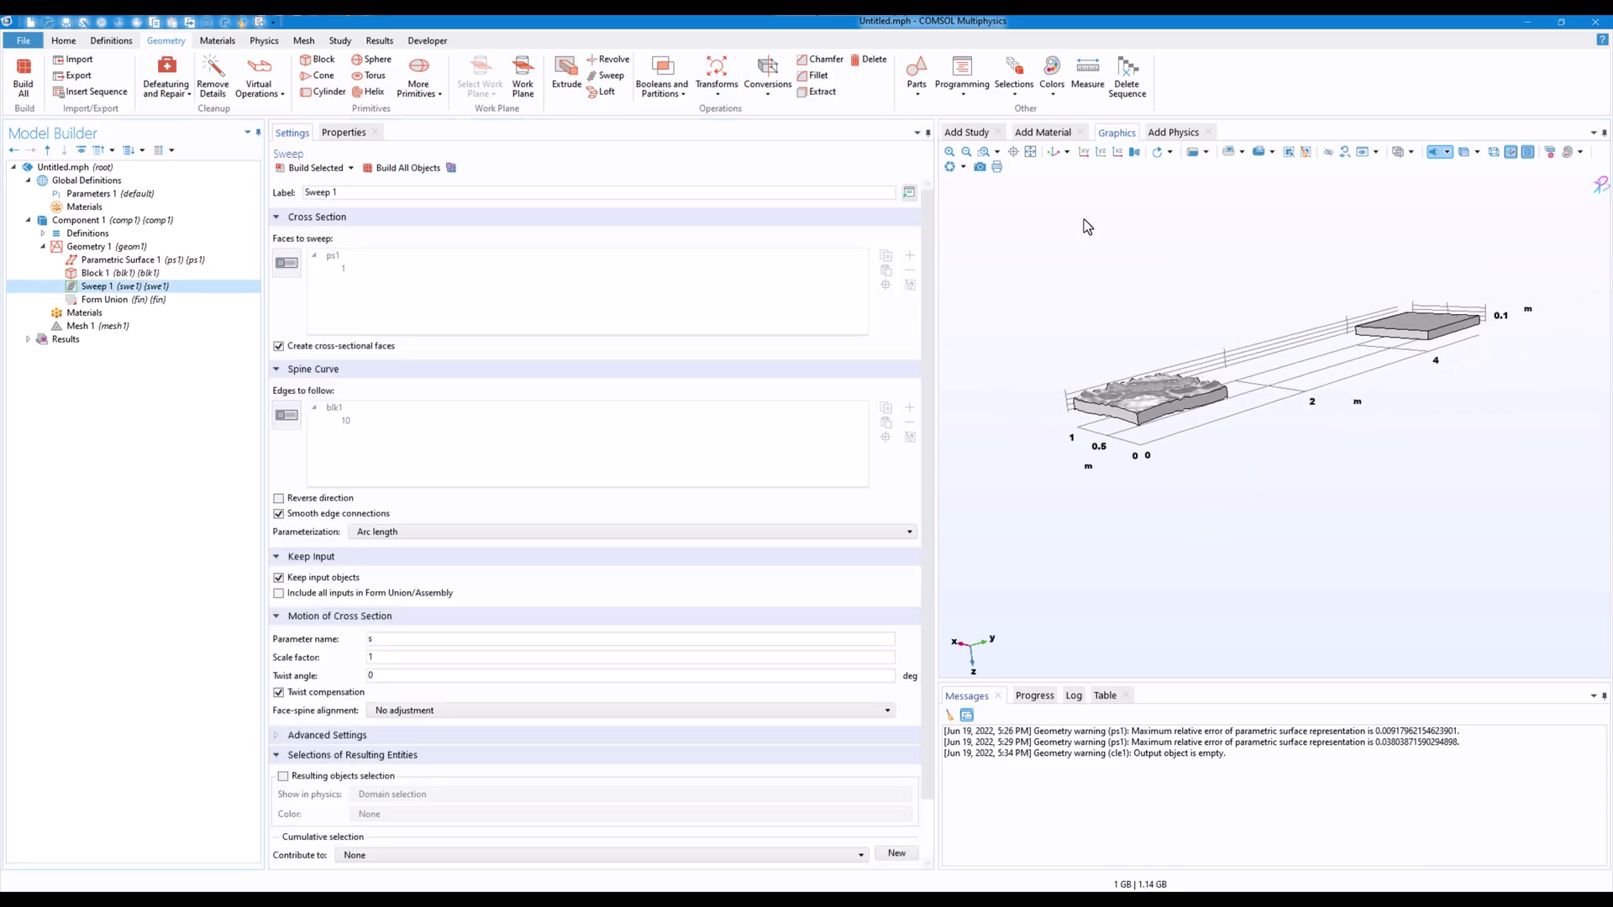
Browse the Geometry ribbon's operation lists to bring up Booleans and Partitions.
click(764, 91)
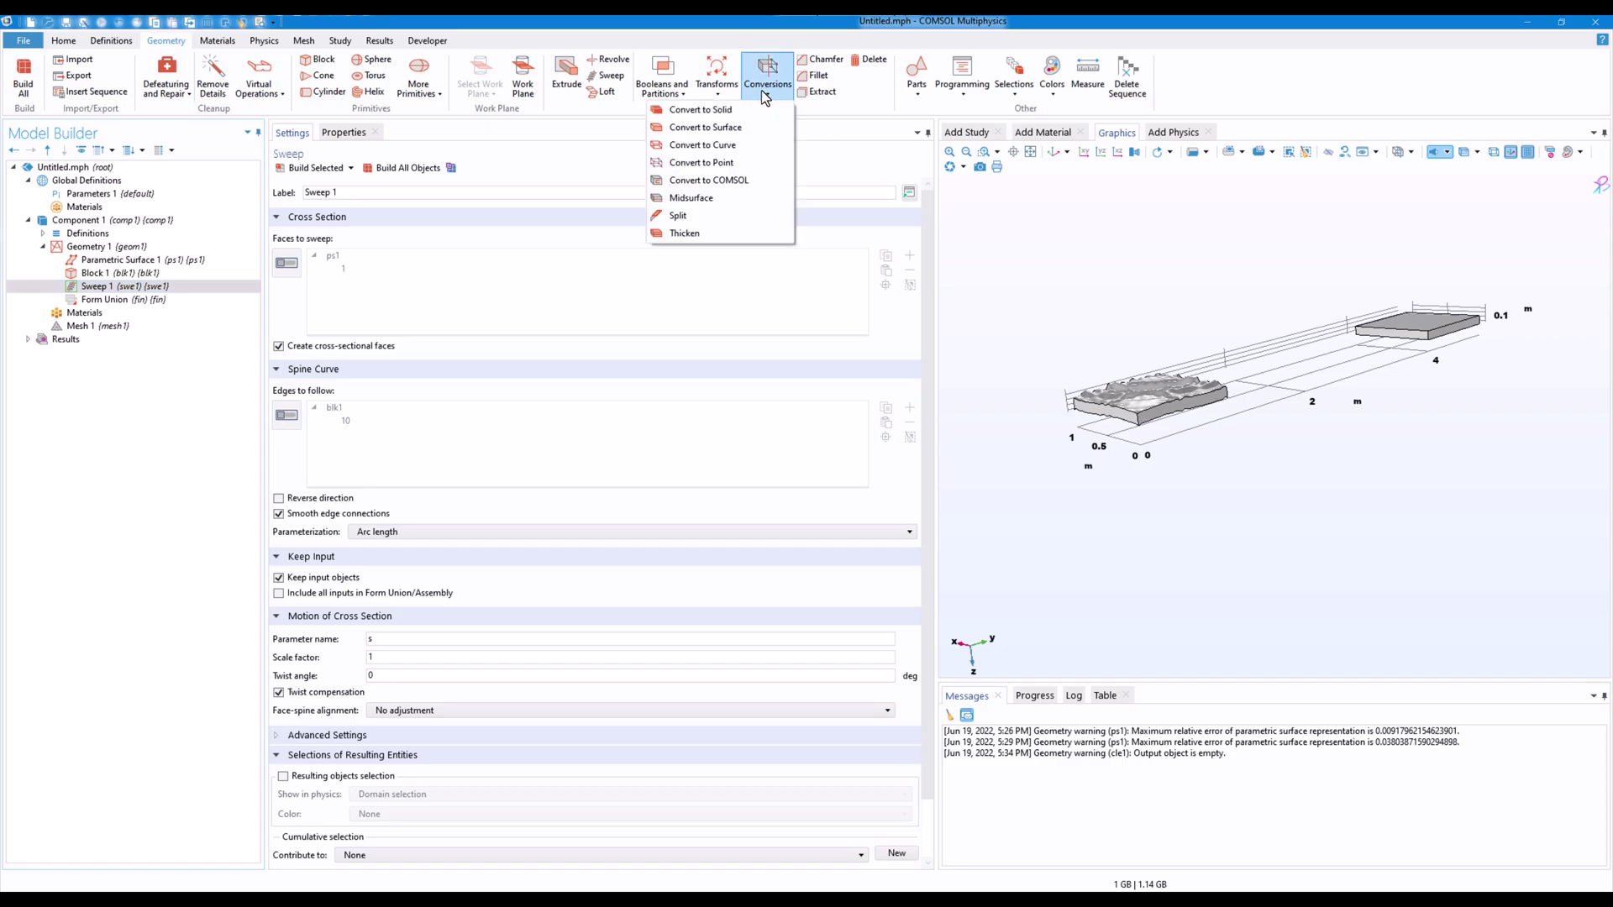
click(728, 35)
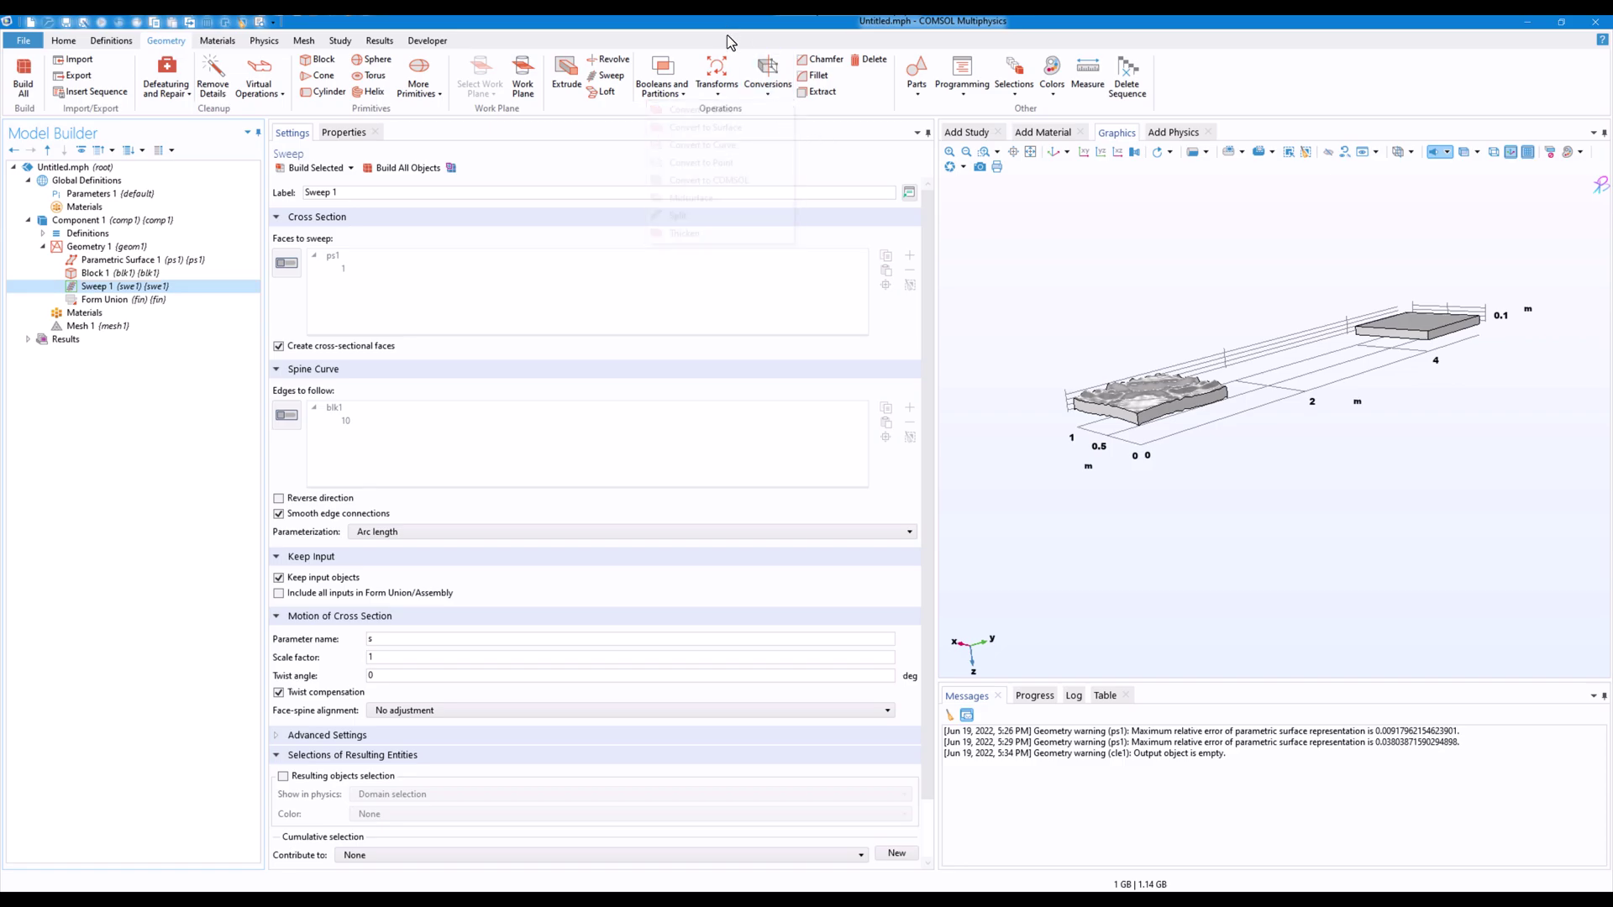
click(720, 91)
click(673, 94)
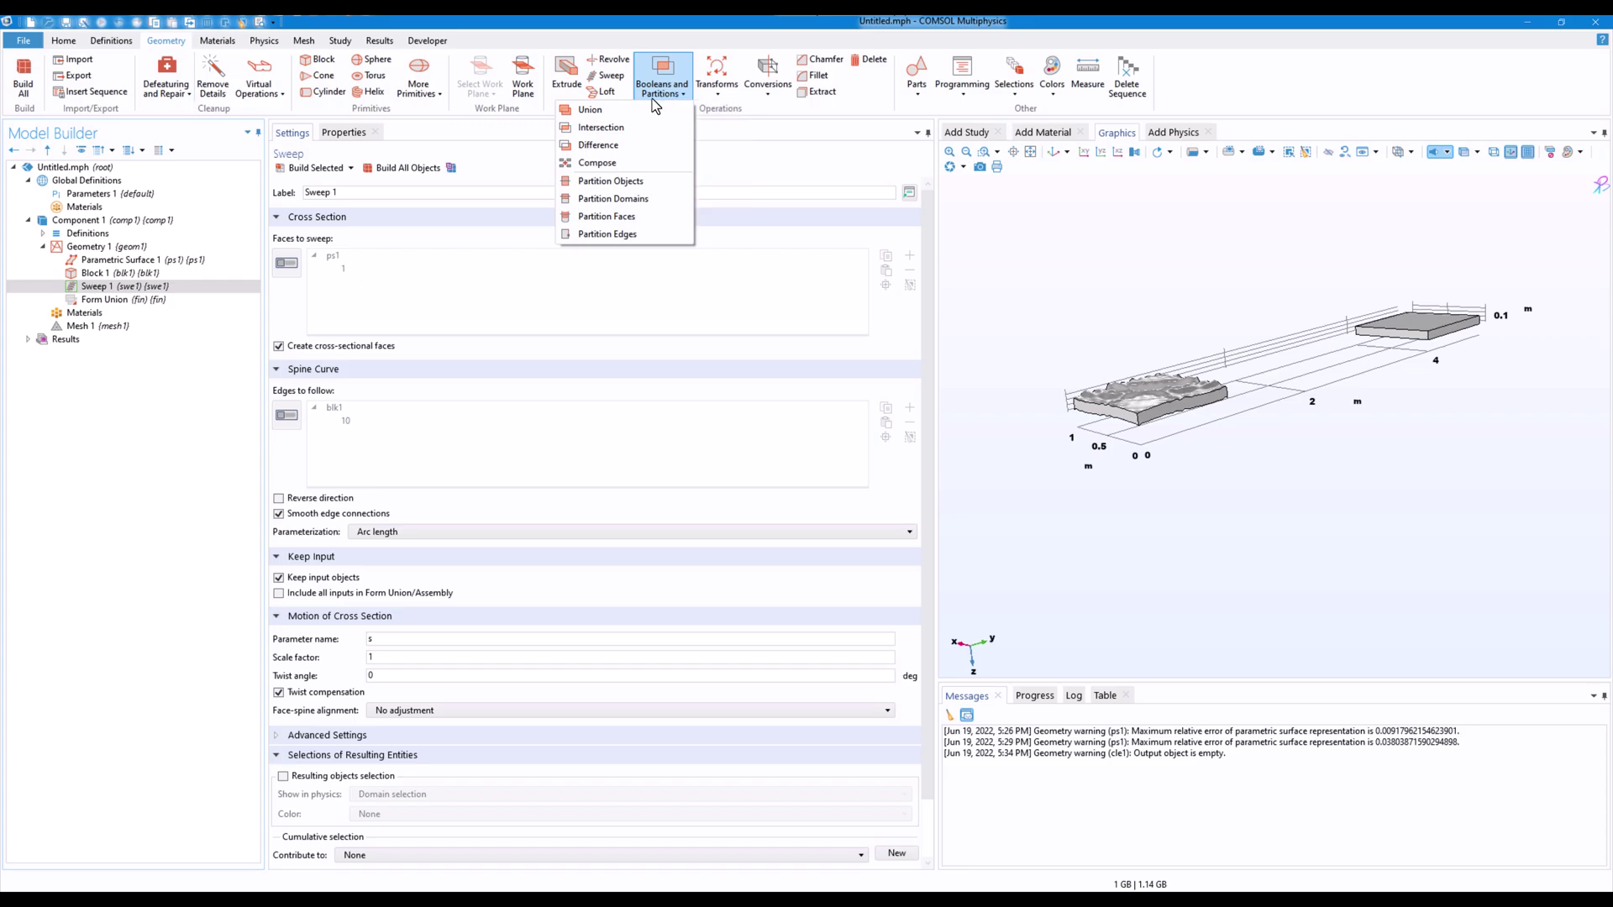
Create Difference 1 that subtracts blk1 from swe1, and build the result.
click(599, 145)
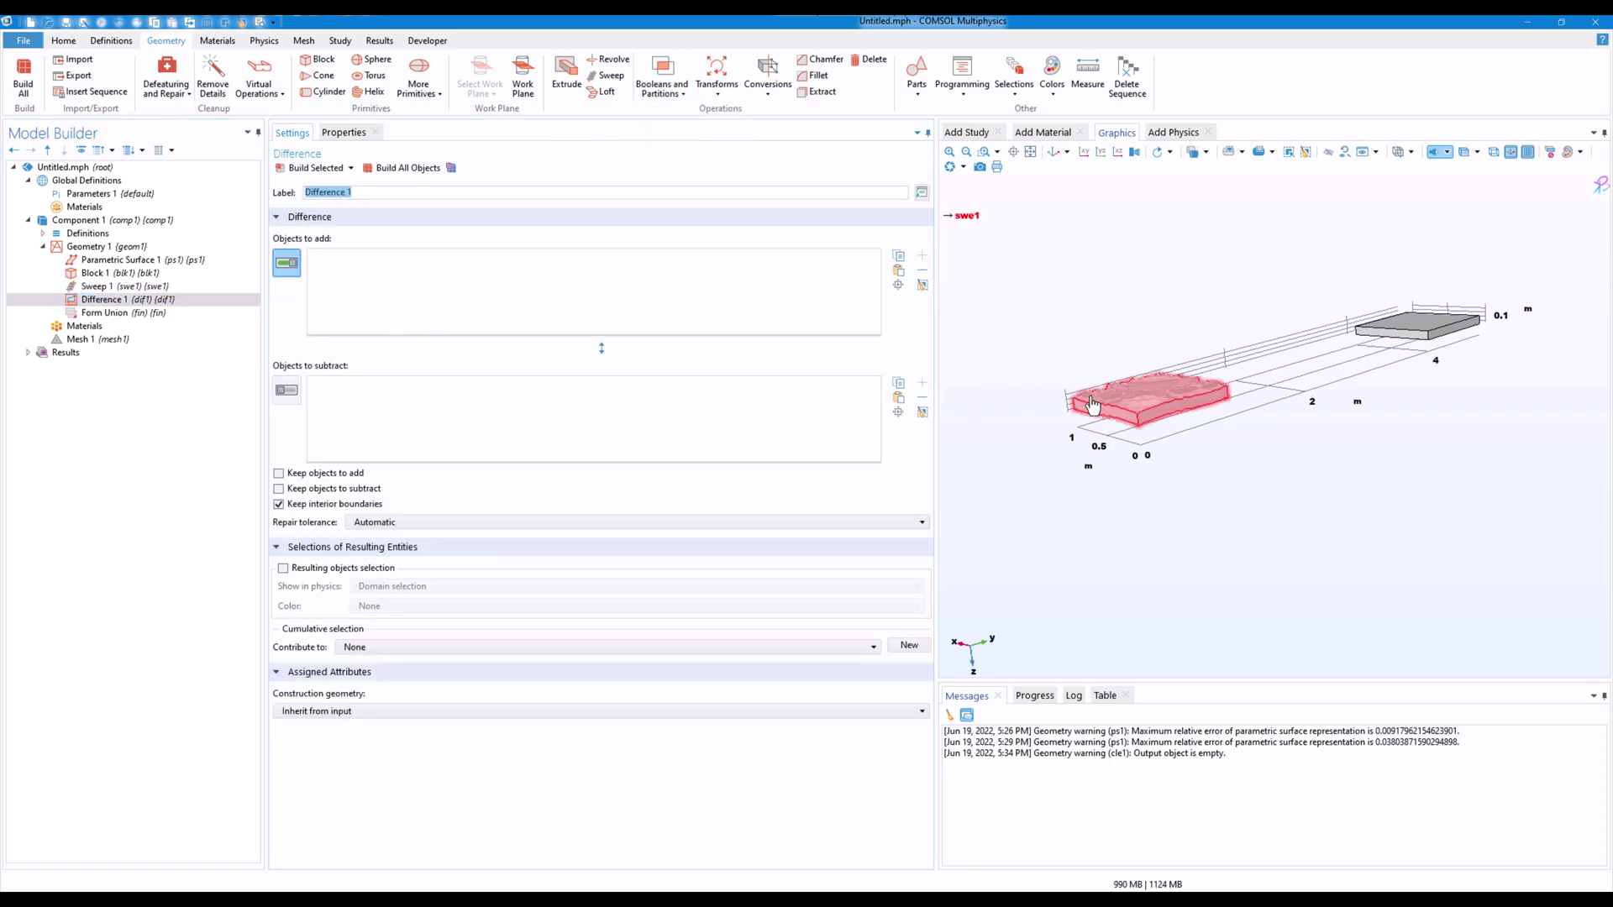
click(1134, 410)
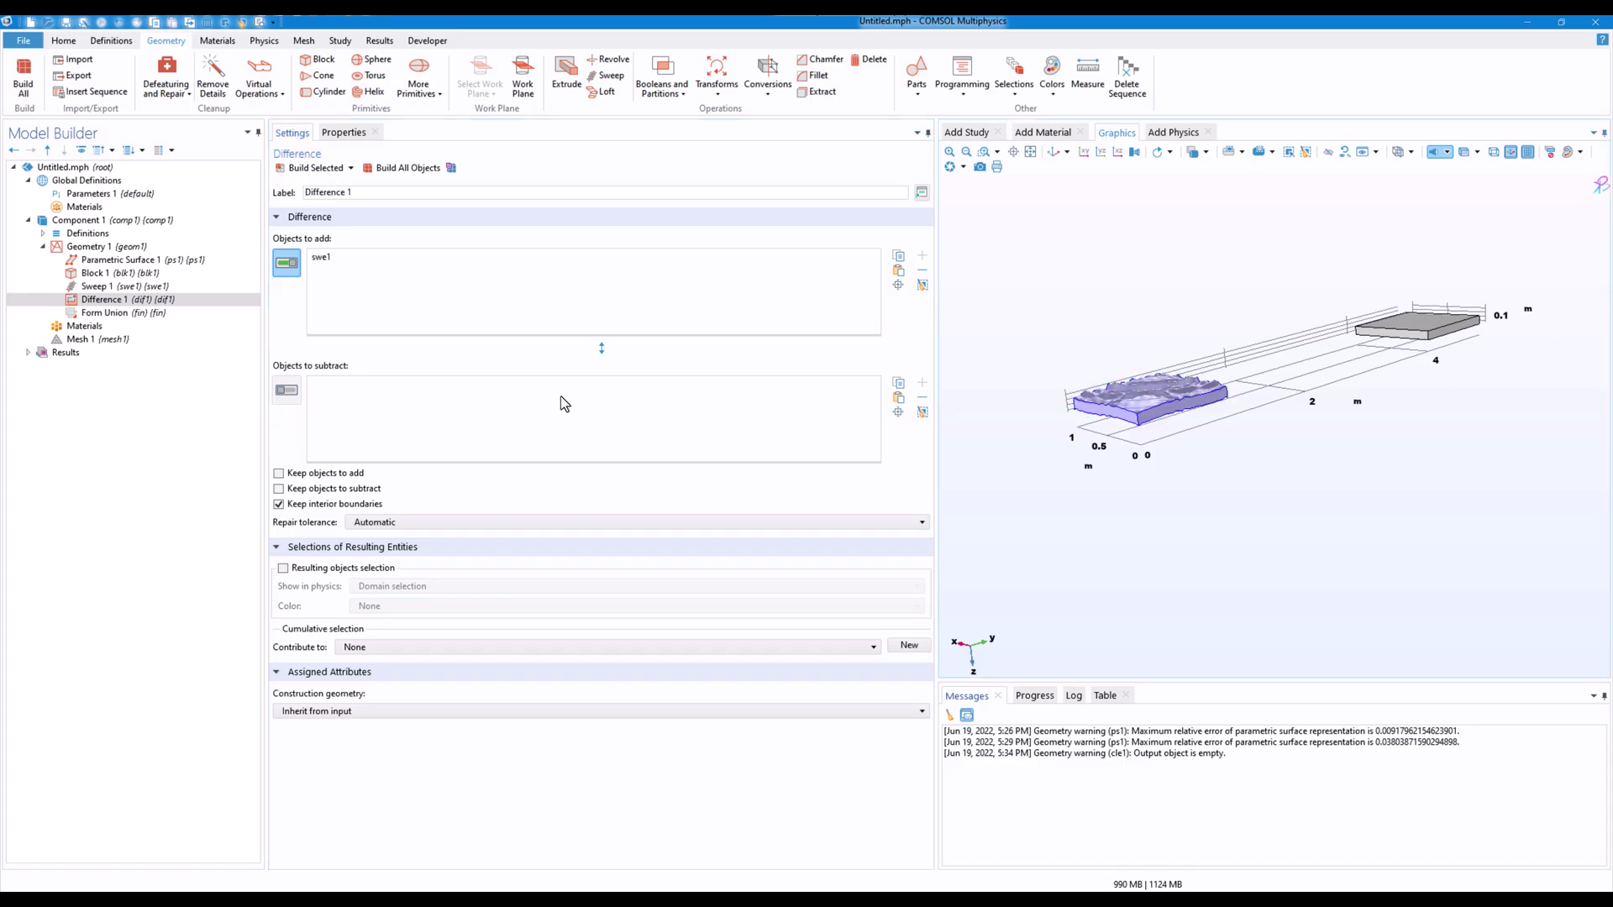
click(287, 390)
click(1418, 326)
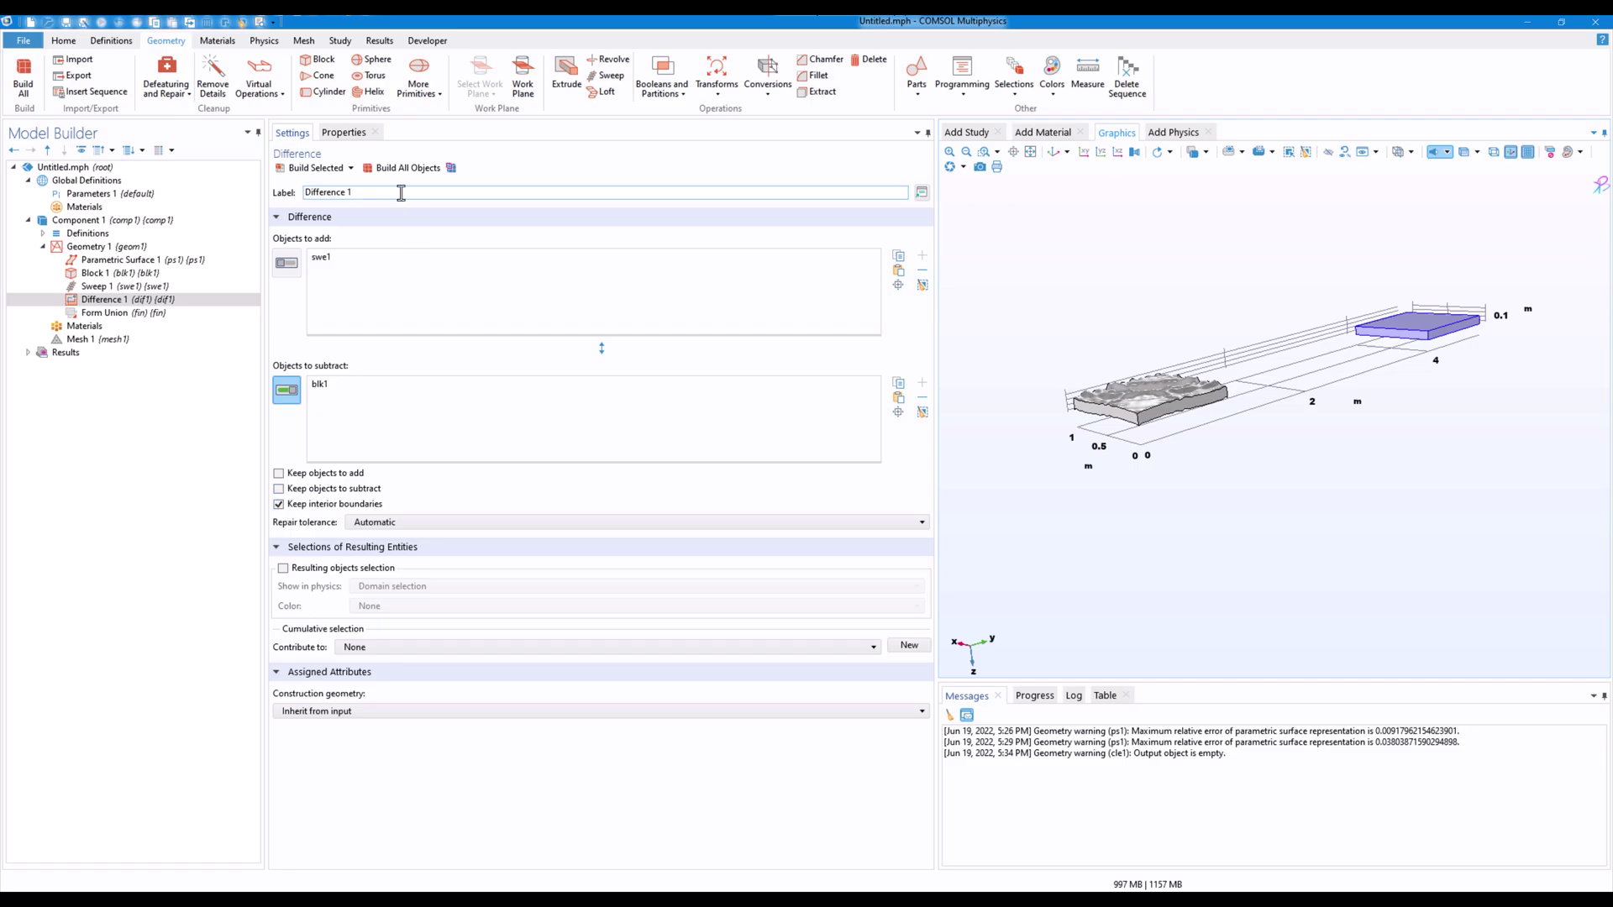
click(408, 168)
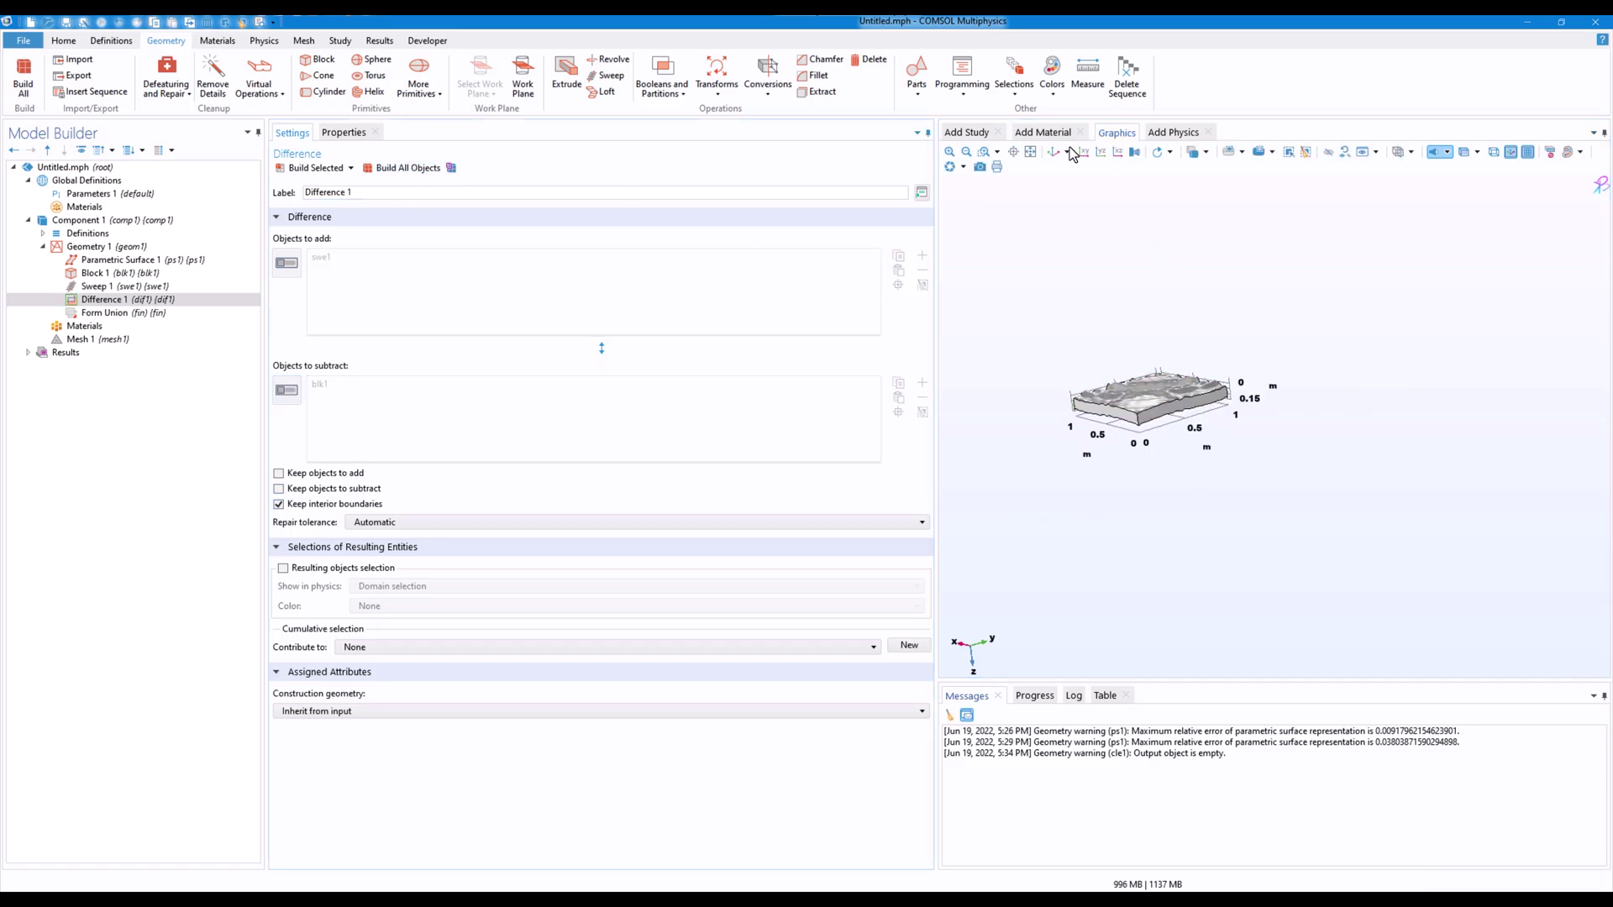
click(1031, 152)
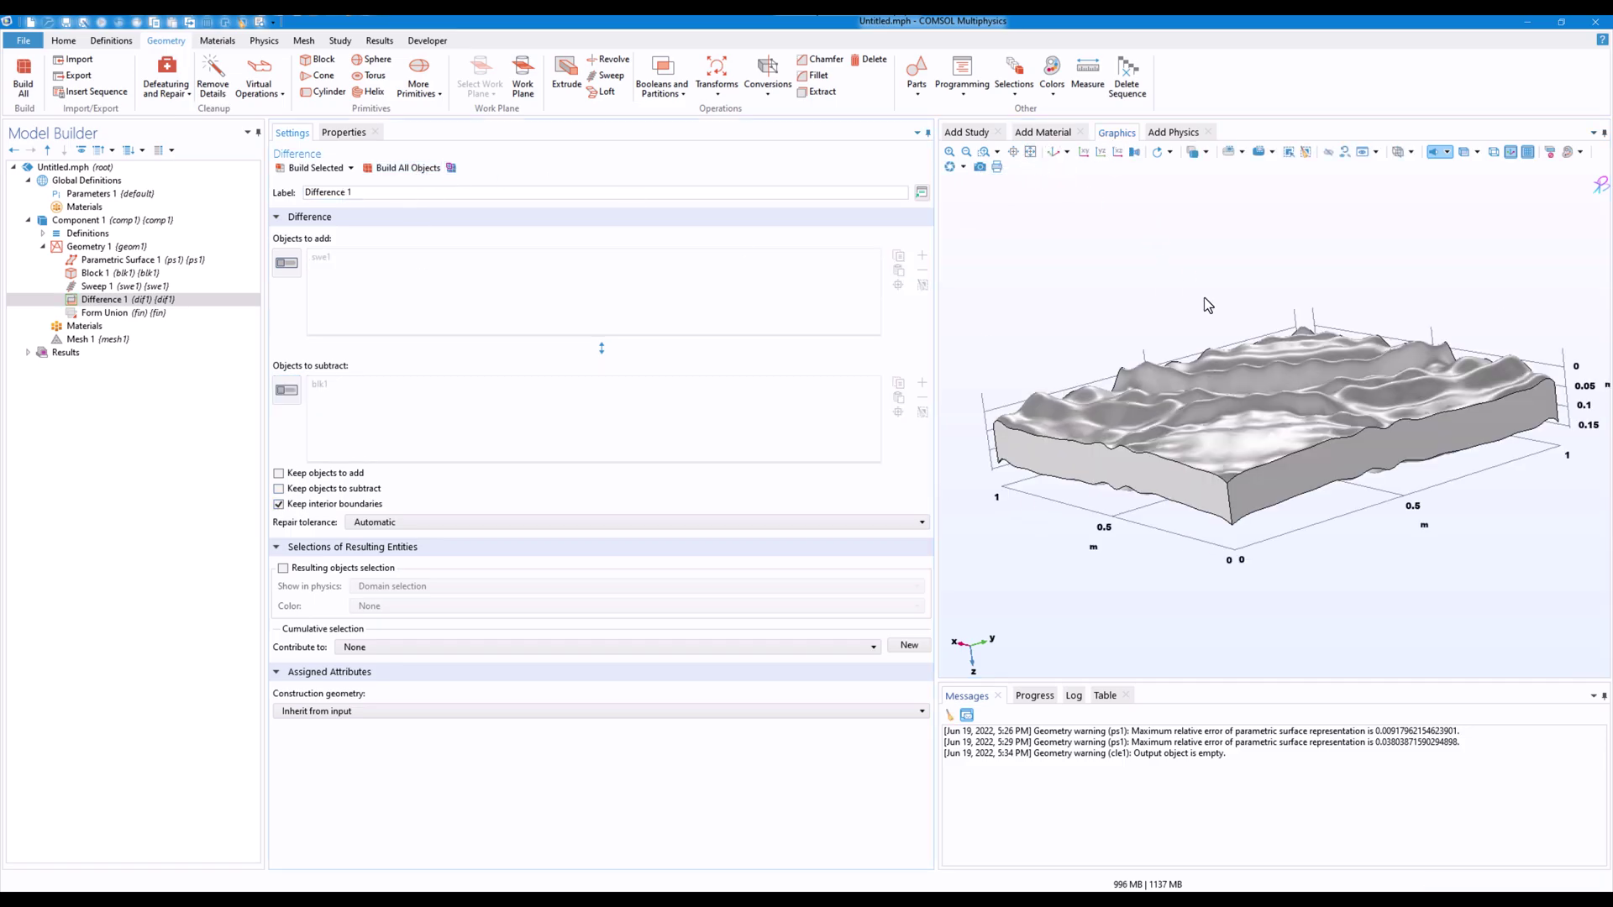
drag(1243, 470, 1393, 482)
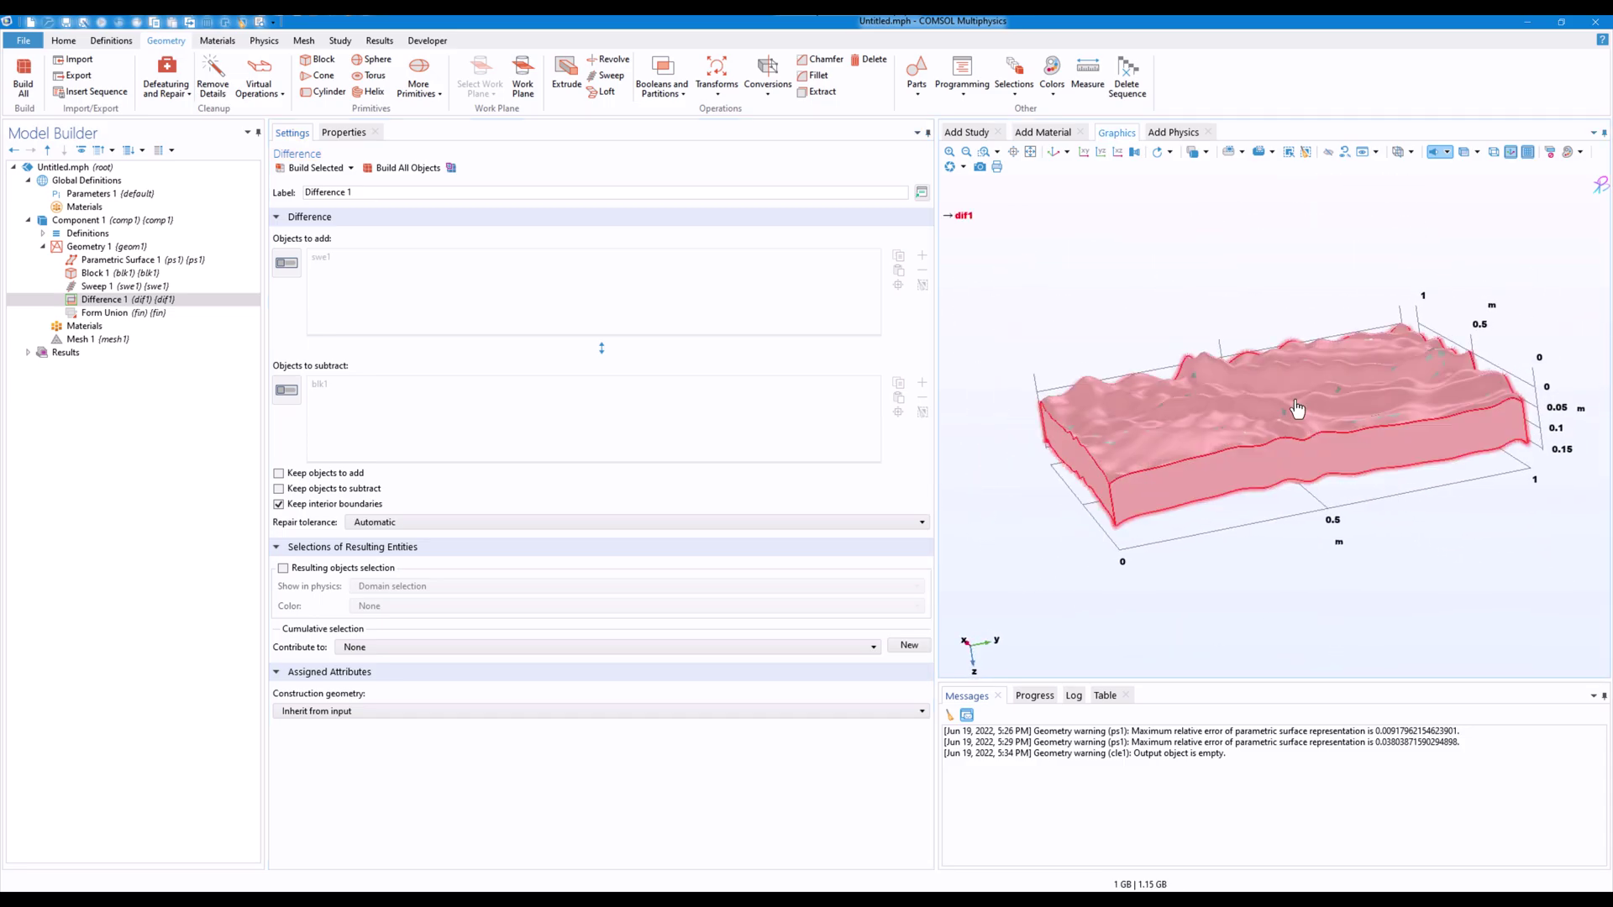
drag(1296, 407, 1298, 470)
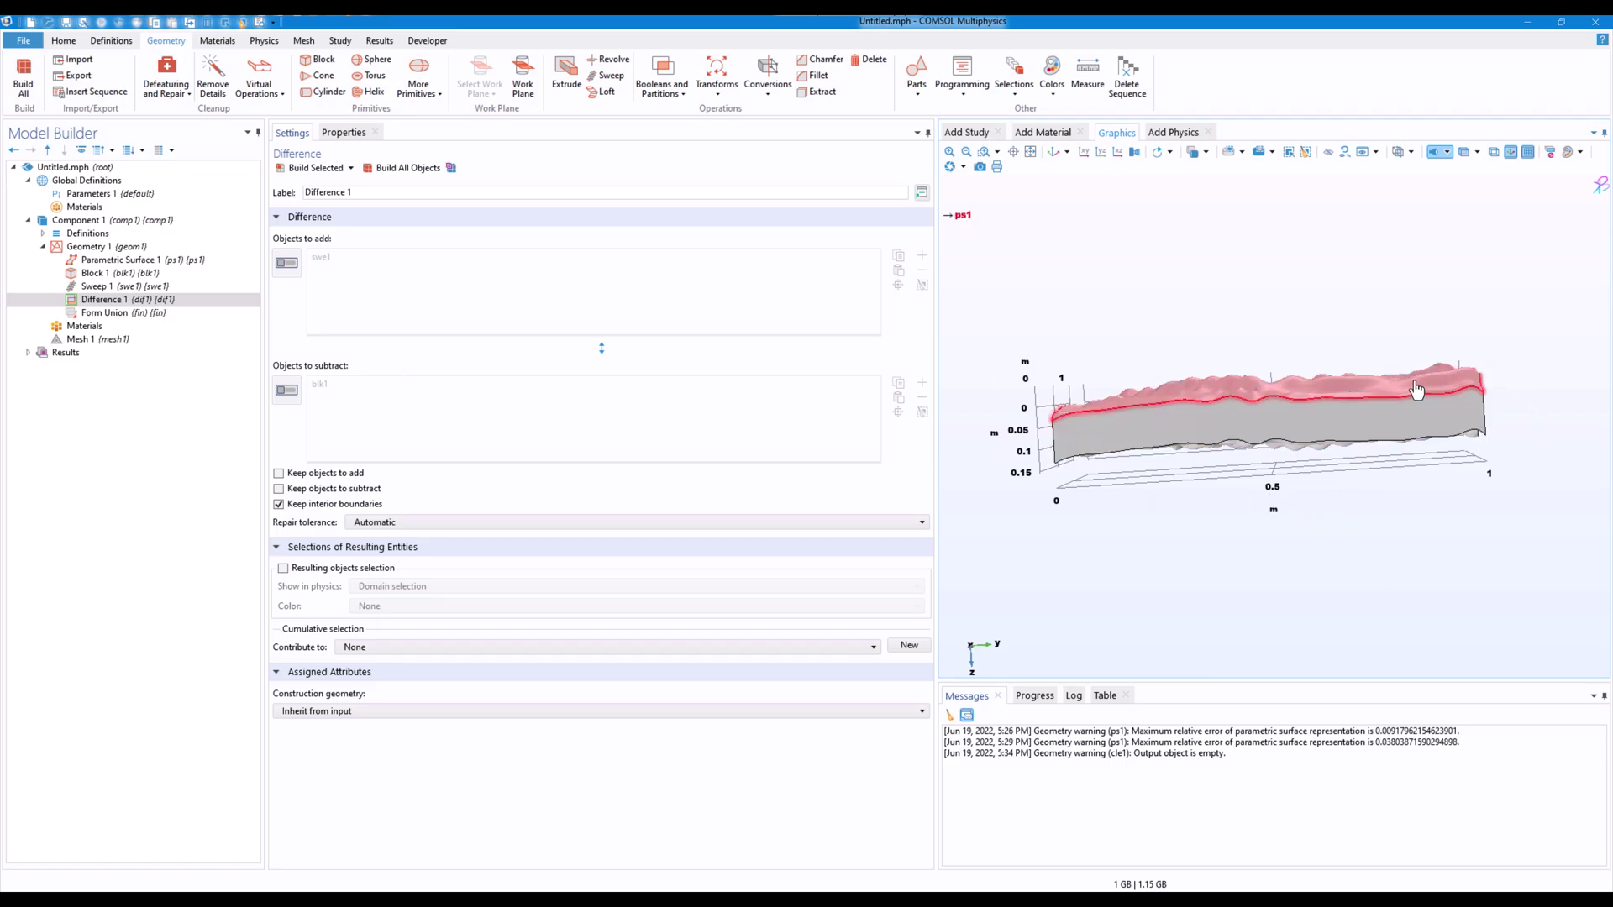
drag(1399, 441, 1381, 501)
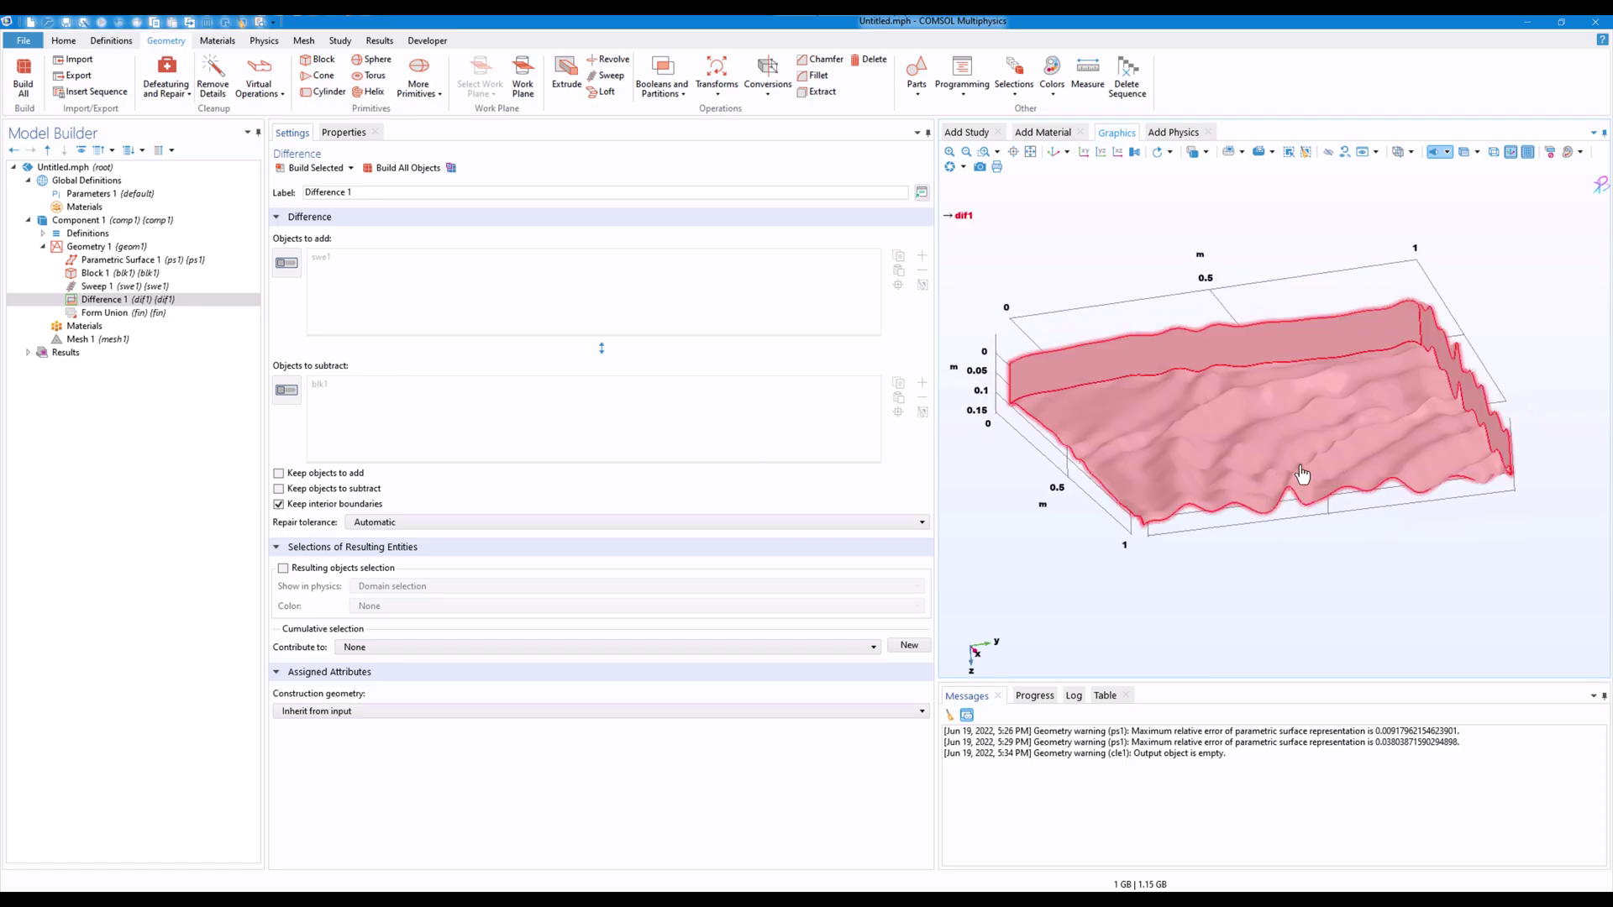
drag(1303, 468, 1337, 581)
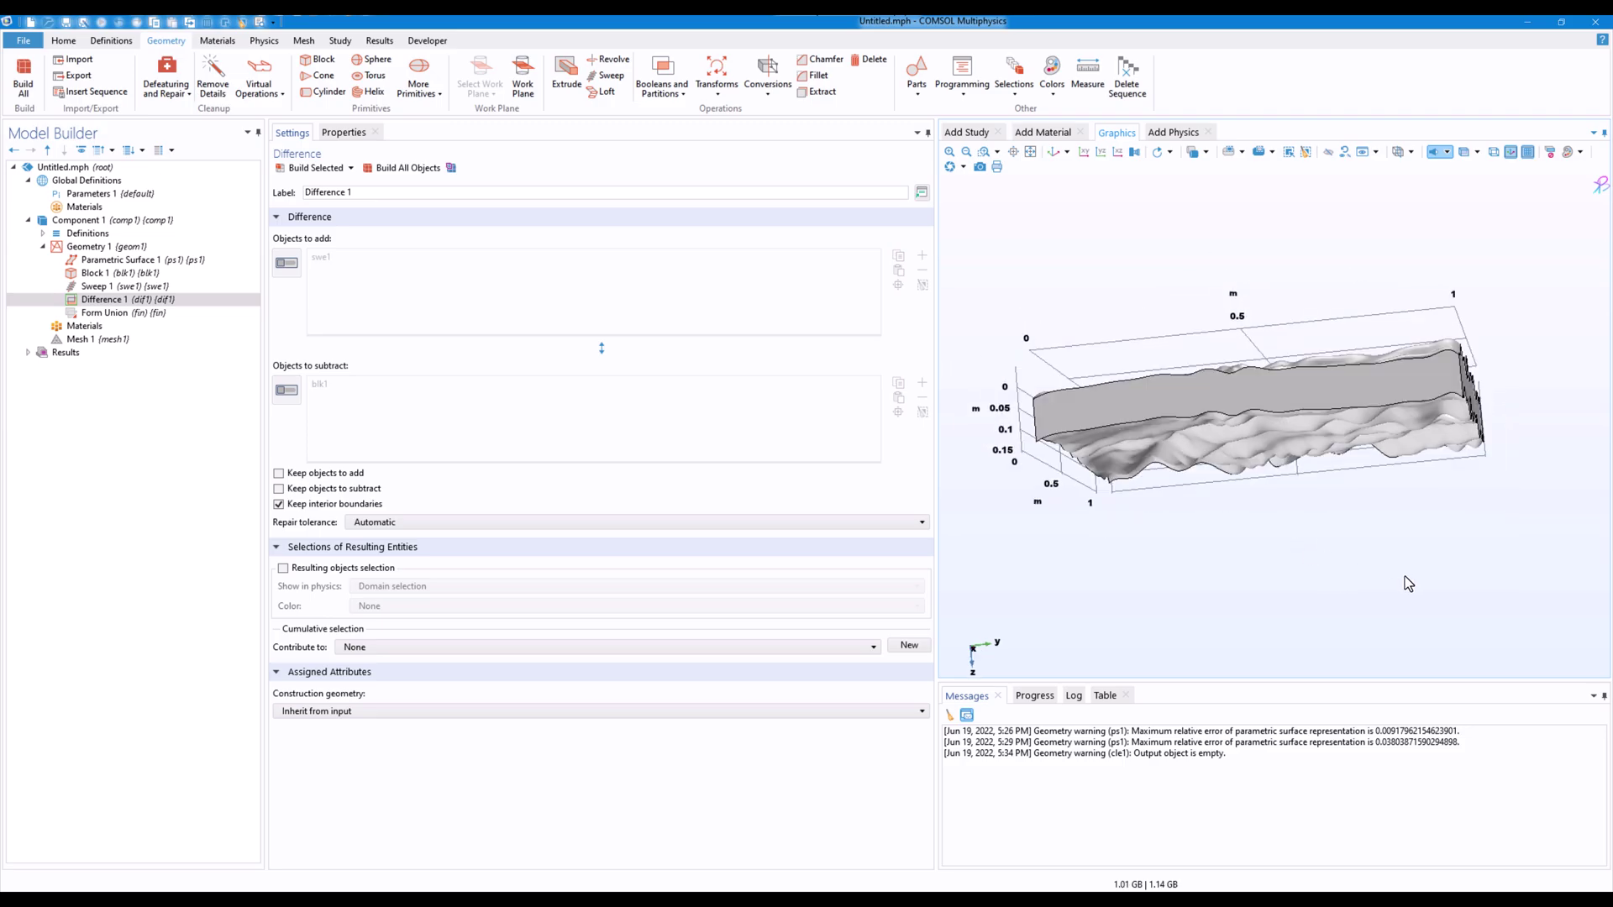
drag(1294, 538, 1264, 509)
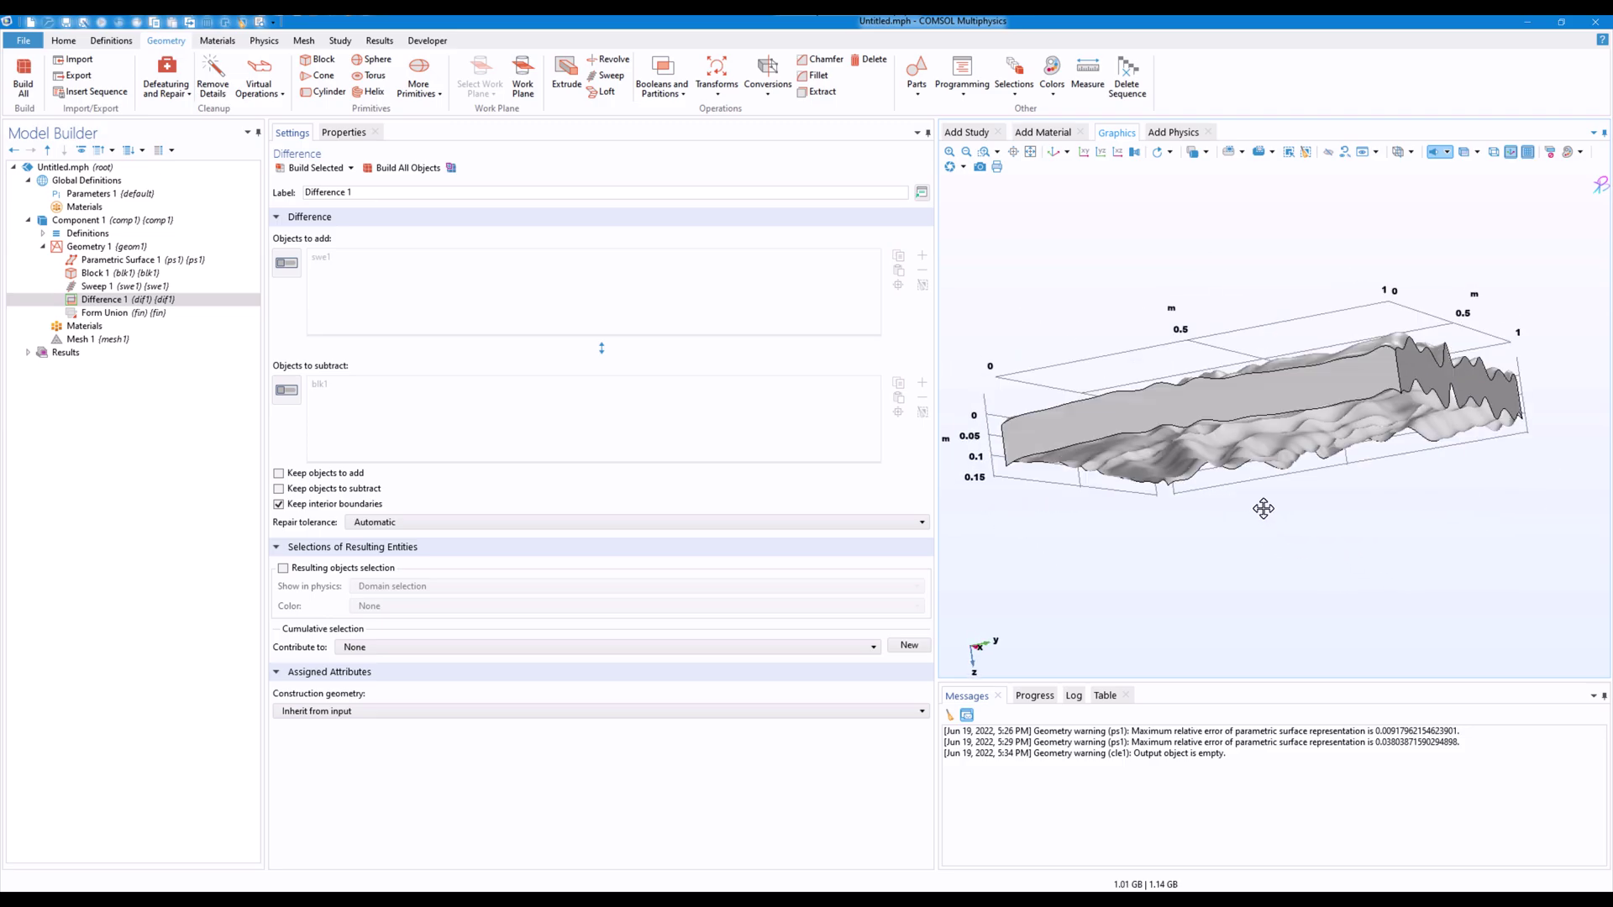
drag(1369, 529, 1335, 515)
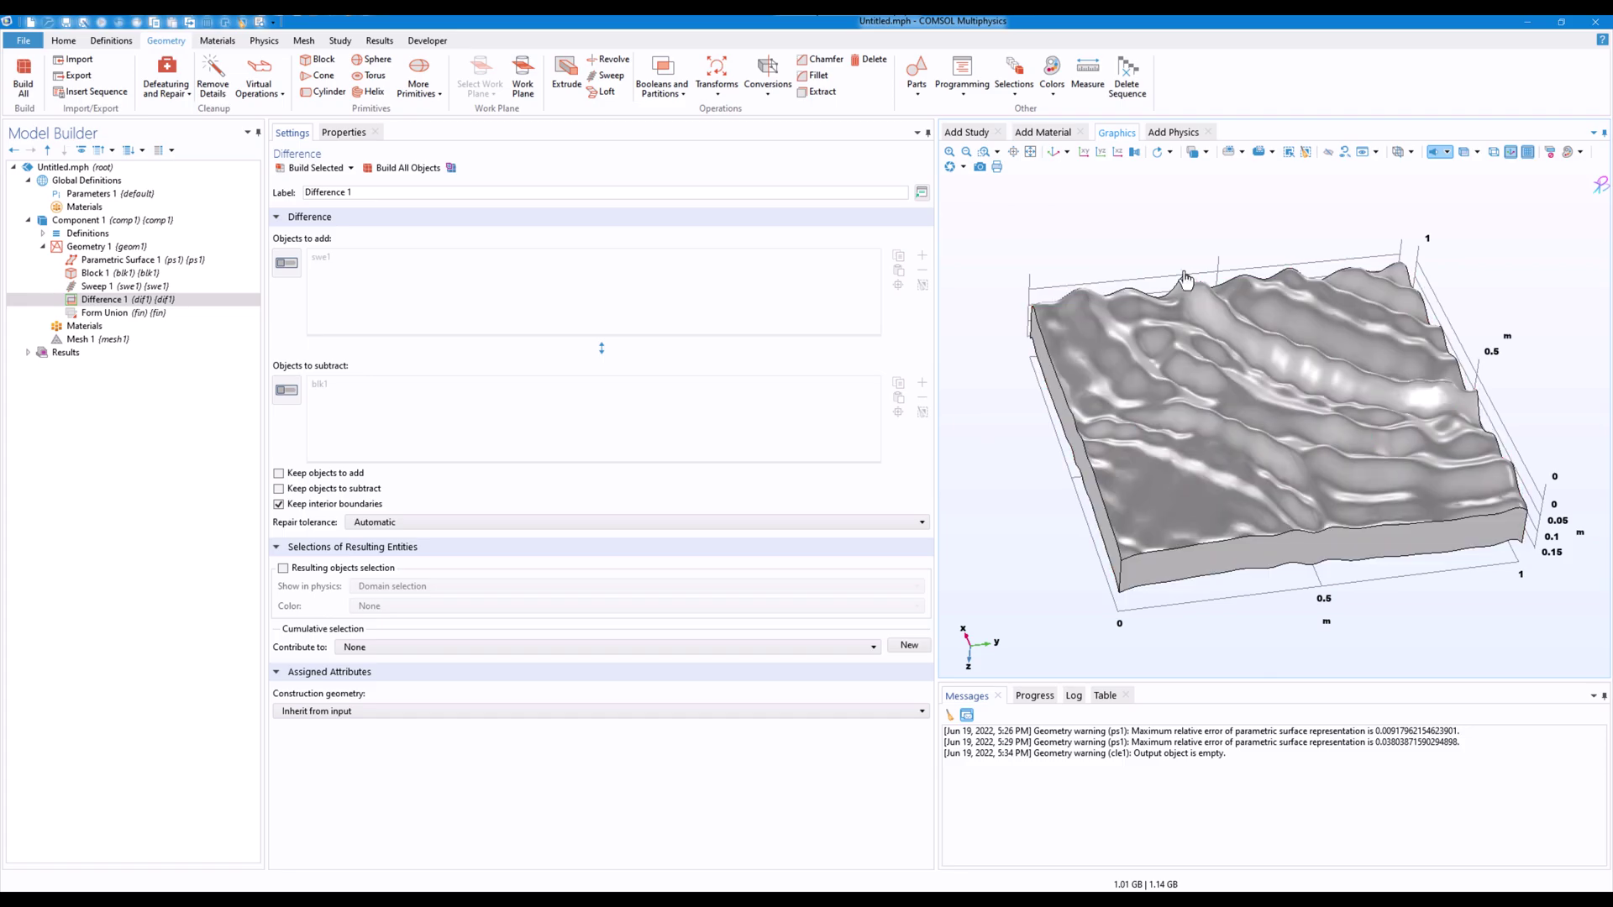
drag(1290, 605, 1269, 539)
Review Parametric Surface 1's z expression, build it, and view the terrain from a low side angle.
click(160, 260)
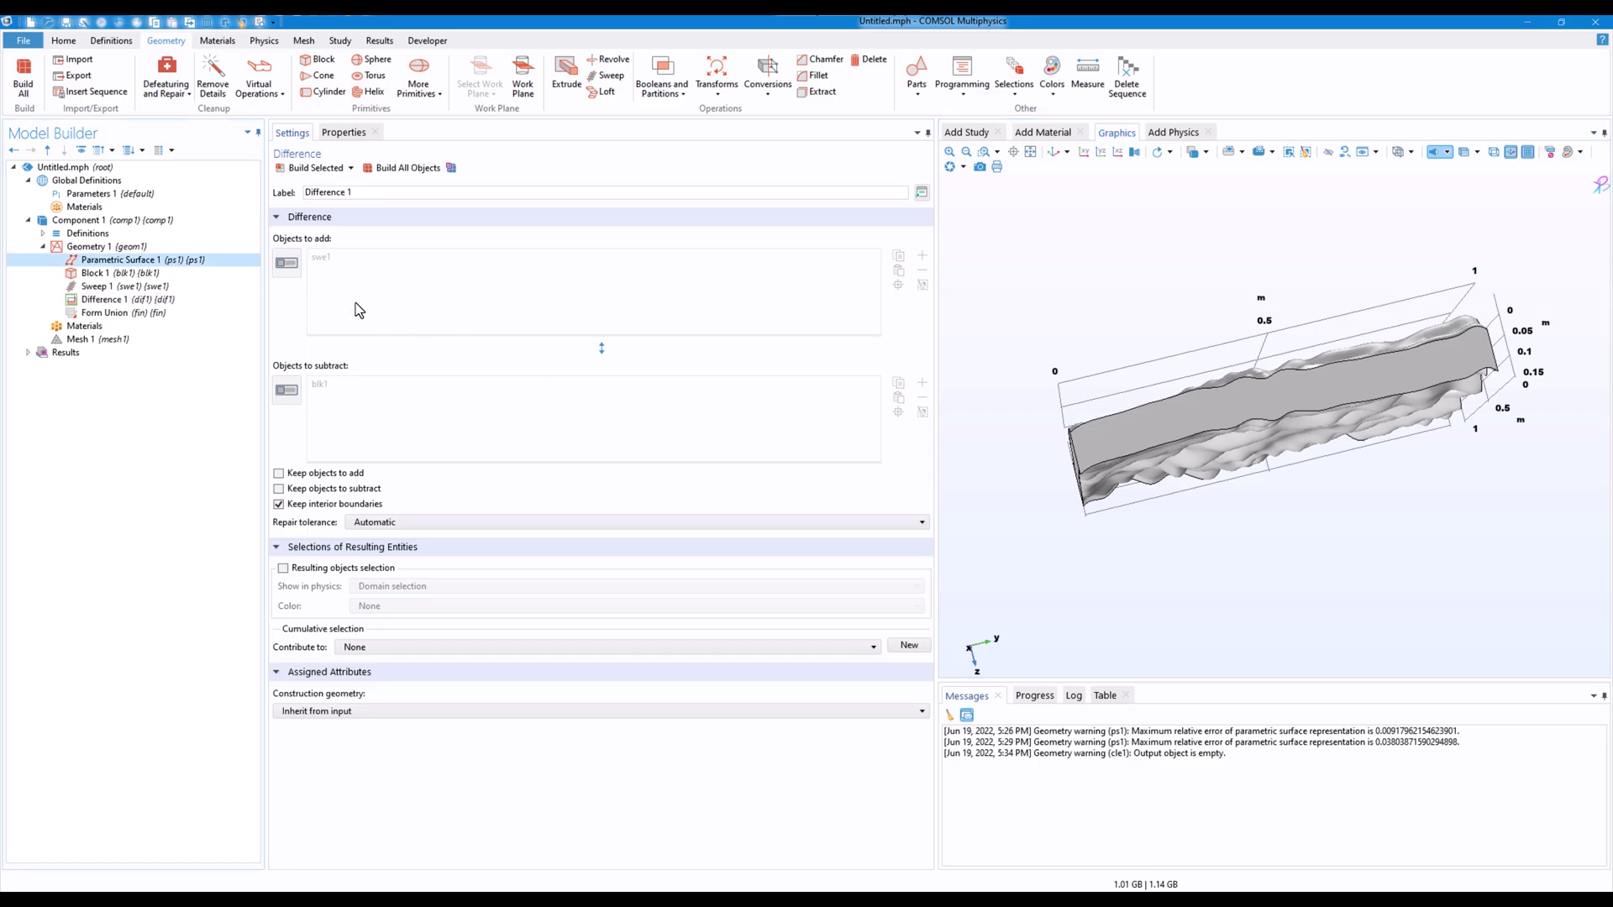
drag(721, 448, 259, 454)
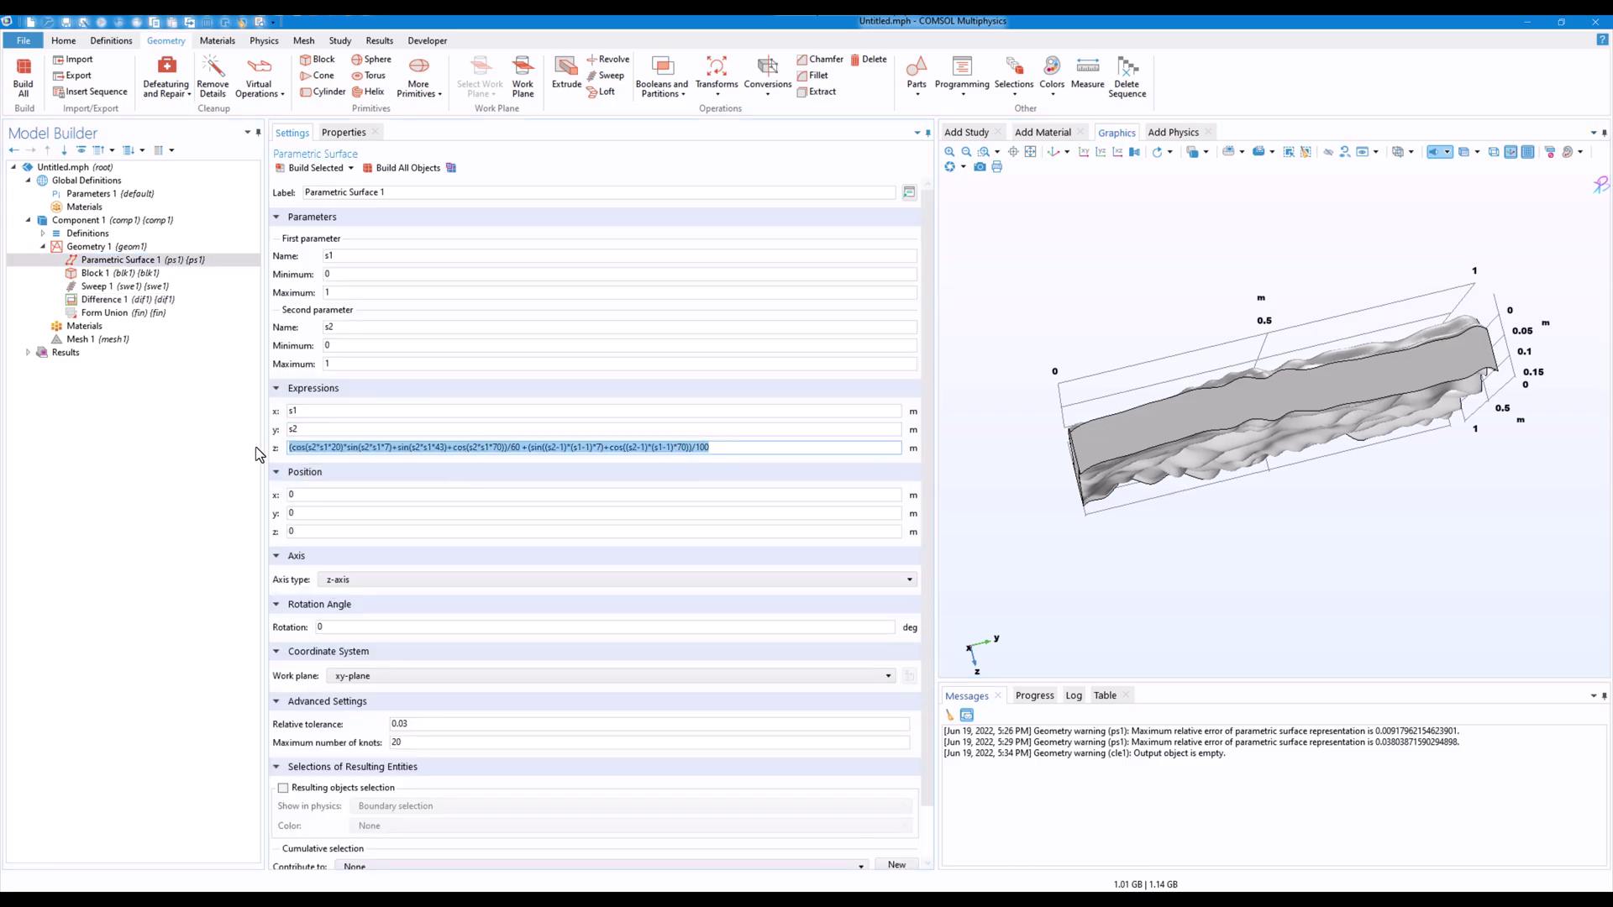
key(F7)
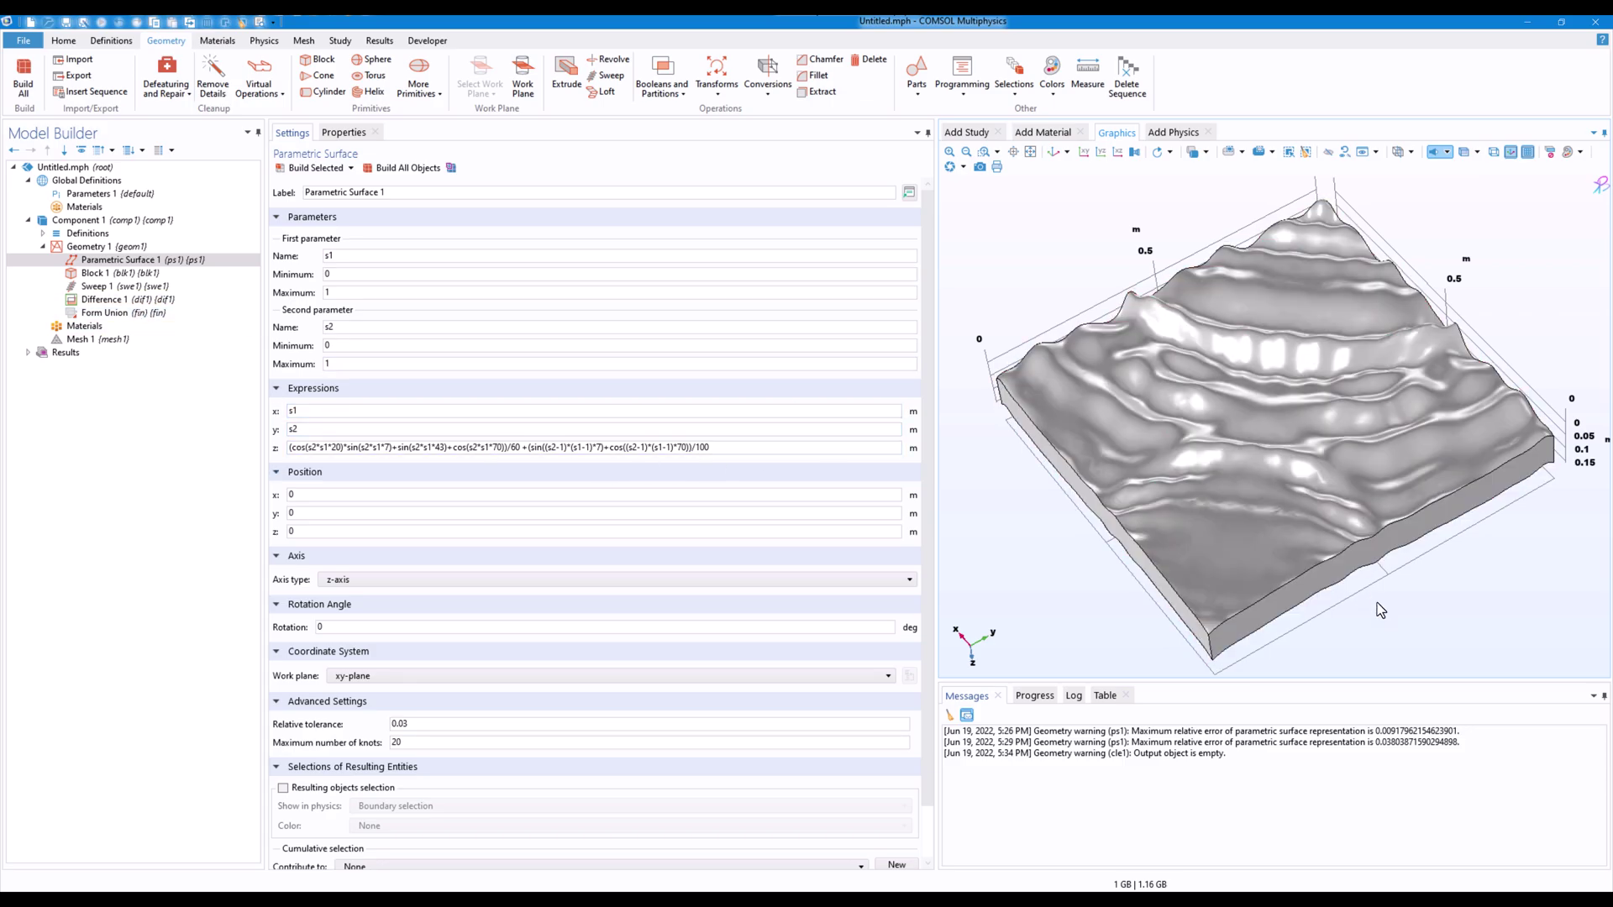
drag(1210, 471, 1345, 550)
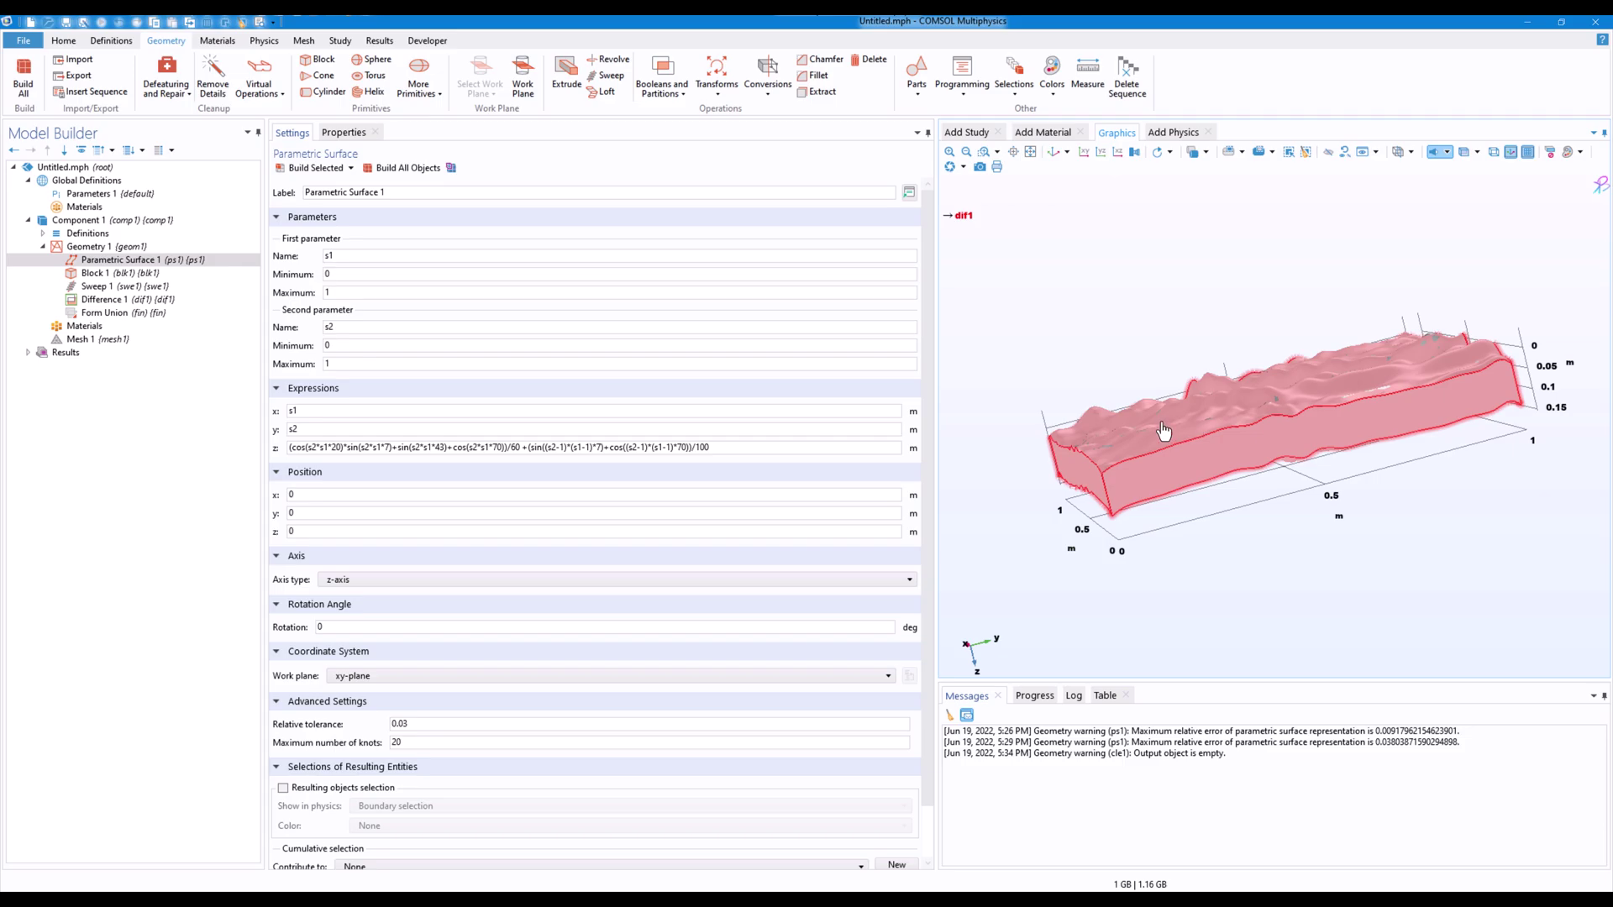
click(122, 259)
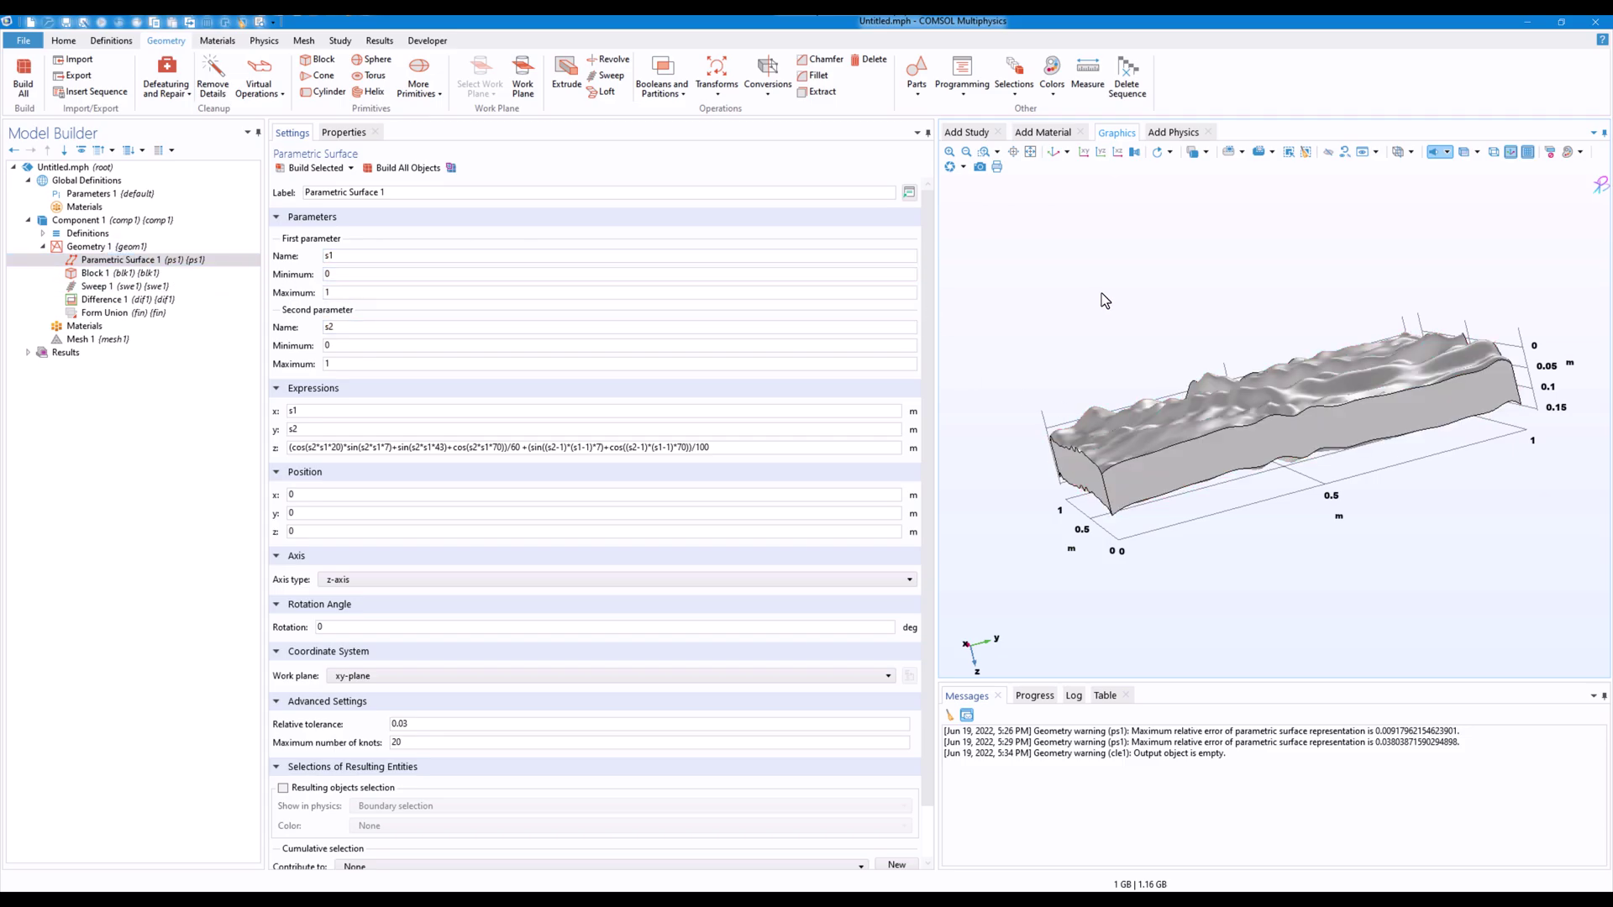